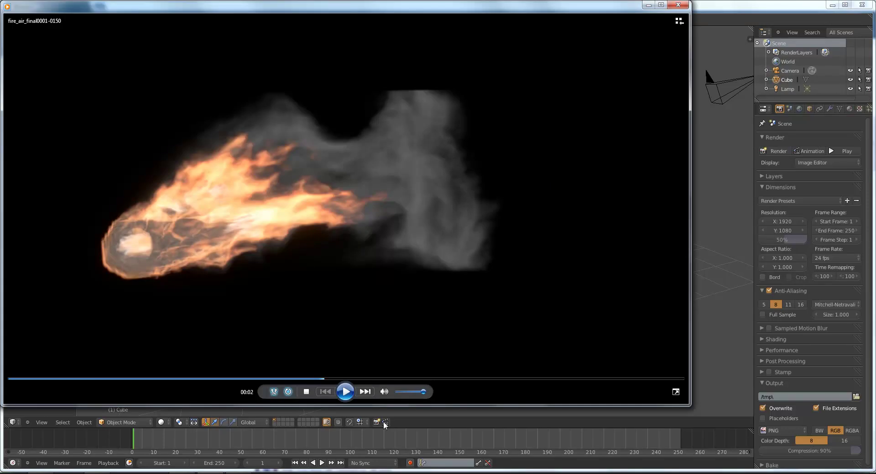
Step: Play back the fire_air_final0001-0150 reference render in the media player to review the fireball effect
{"action": "left_click_drag", "start_coordinate": [406, 8], "coordinate": [429, 18]}
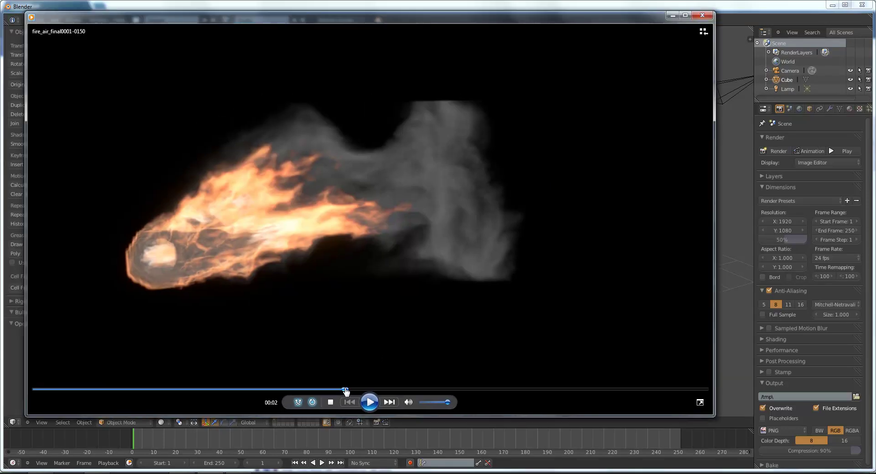
{"action": "left_click", "coordinate": [331, 402]}
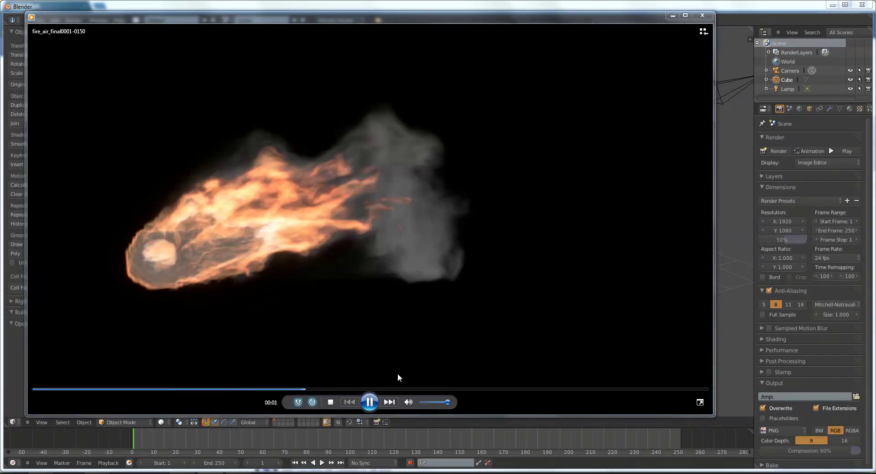
{"action": "left_click", "coordinate": [373, 406]}
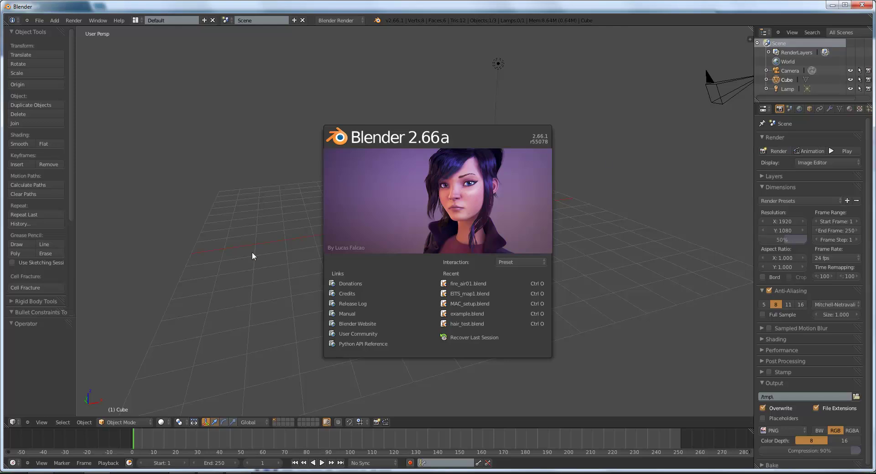
Step: Dismiss the splash screen and apply the Quick Smoke effect to the default cube
{"action": "left_click", "coordinate": [233, 249]}
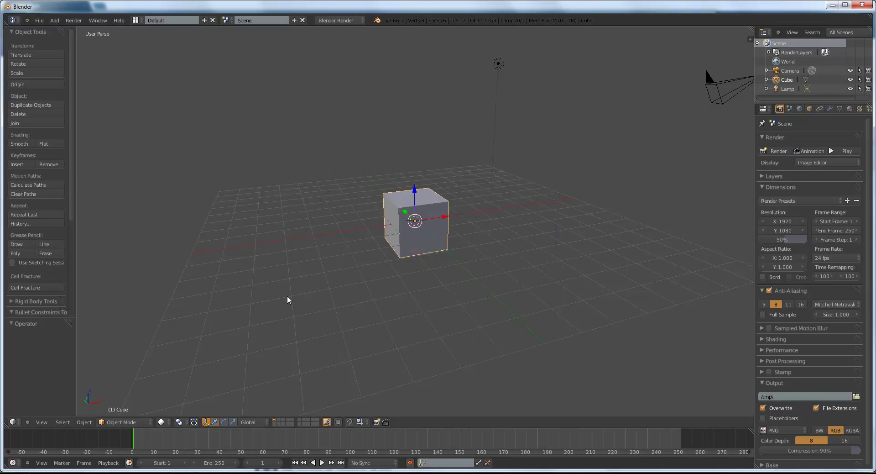
{"action": "middle_click_drag", "start_coordinate": [288, 298], "coordinate": [232, 291]}
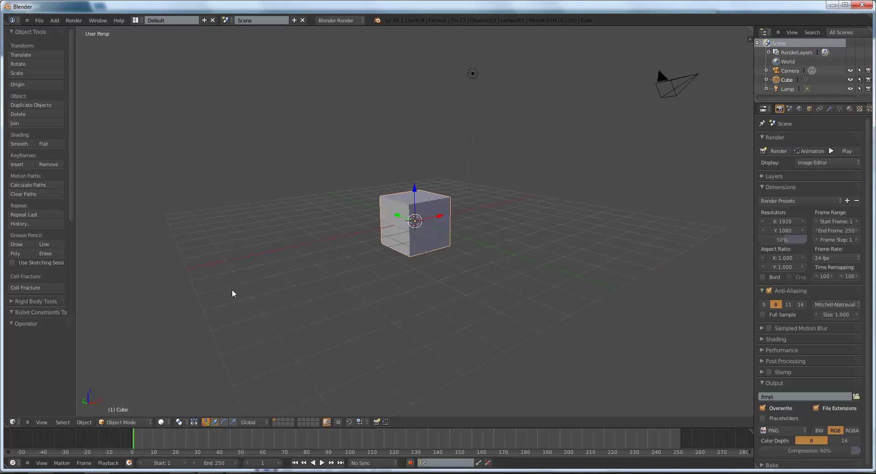
{"action": "scroll", "coordinate": [471, 271], "scroll_direction": "up", "scroll_amount": 3}
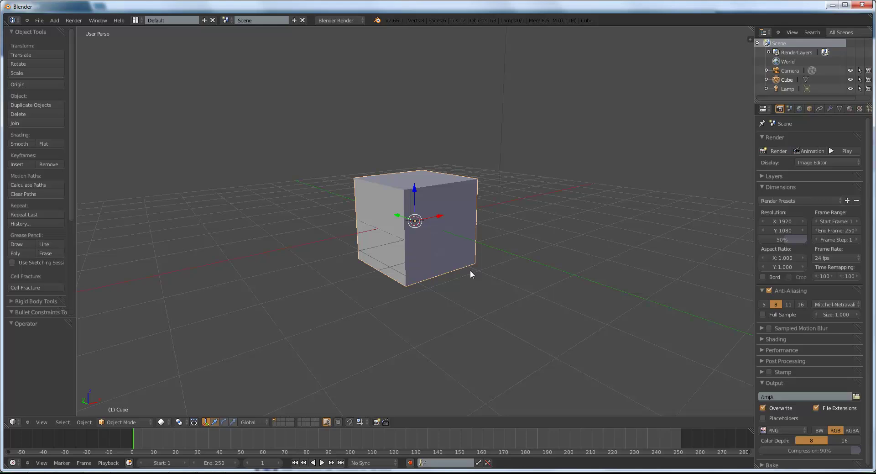
{"action": "key", "text": "space"}
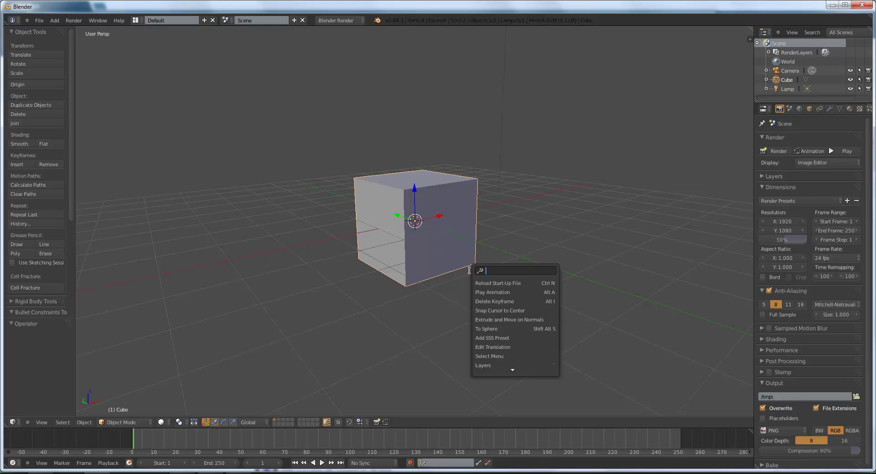
{"action": "type", "text": "qu"}
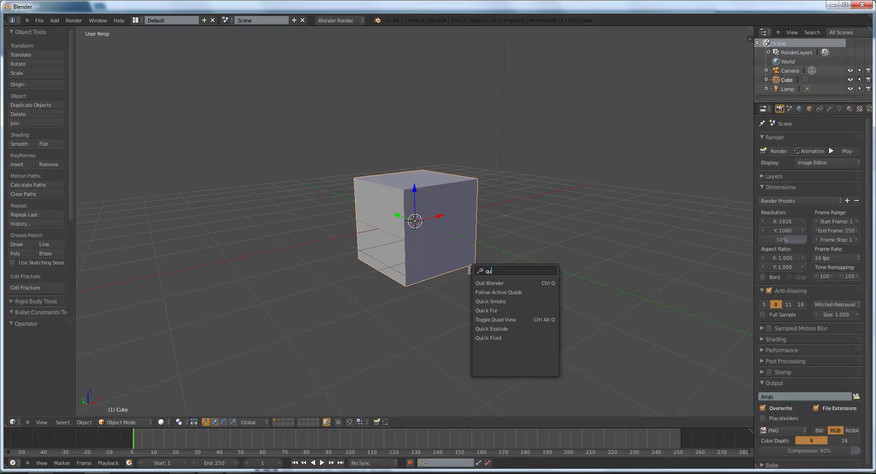
{"action": "type", "text": "ick"}
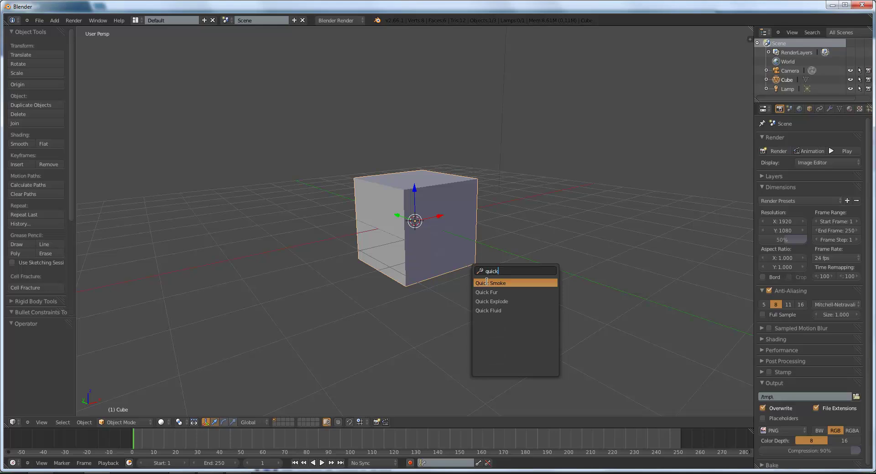
{"action": "left_click", "coordinate": [513, 282]}
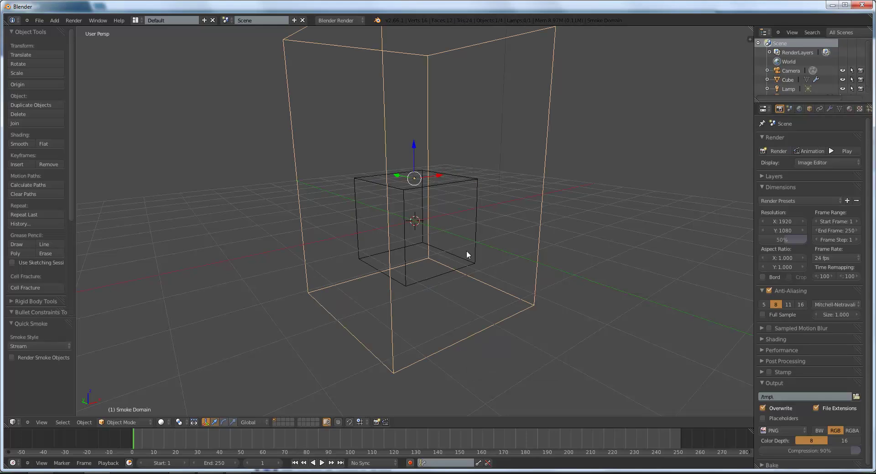
Step: Play the animation to preview the smoke rising from the cube, viewing it from different angles
{"action": "right_click", "coordinate": [472, 180]}
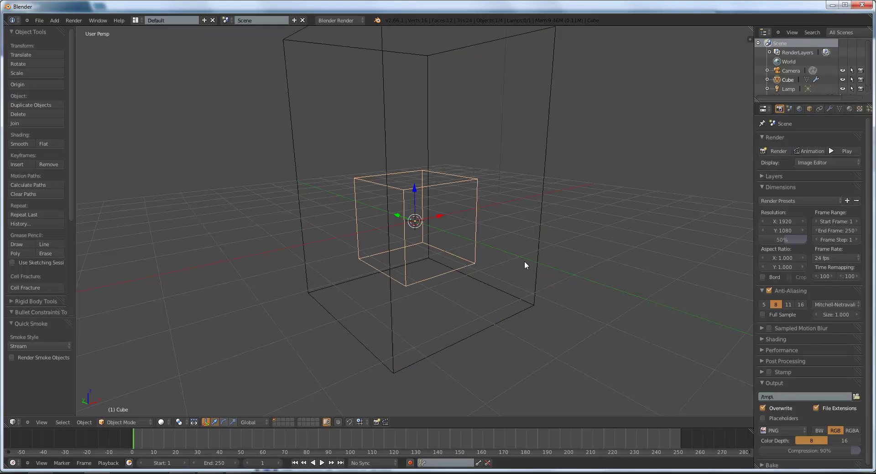
{"action": "key", "text": "alt+a"}
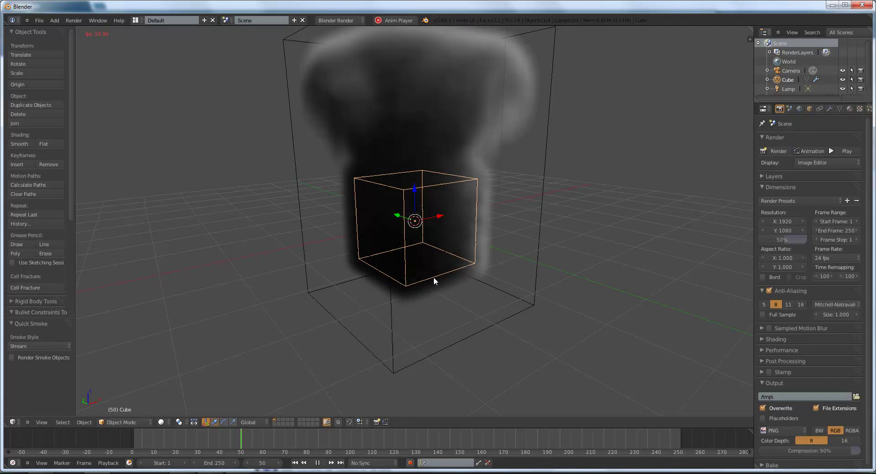
{"action": "key", "text": "Escape"}
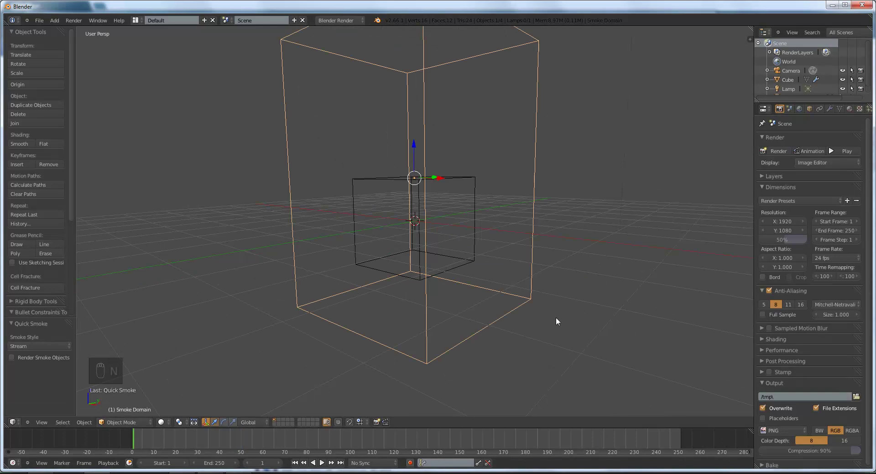
{"action": "middle_click_drag", "start_coordinate": [524, 302], "coordinate": [484, 316]}
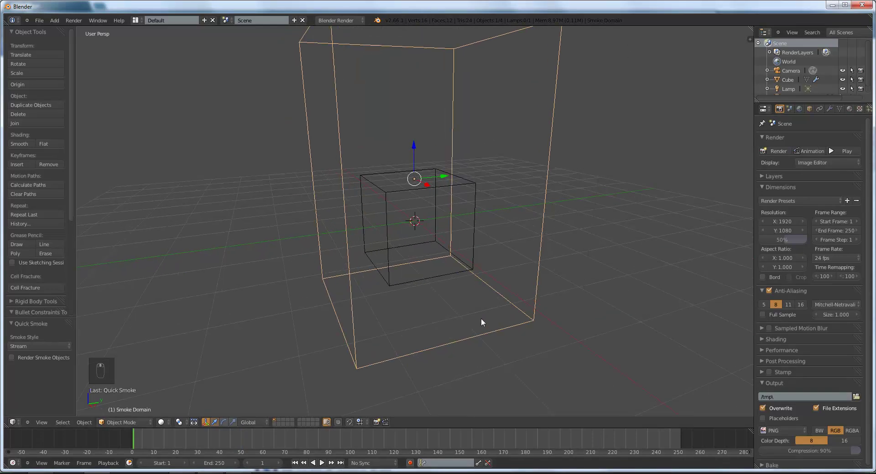
{"action": "middle_click_drag", "start_coordinate": [454, 330], "coordinate": [449, 226]}
{"action": "key", "text": "alt+a"}
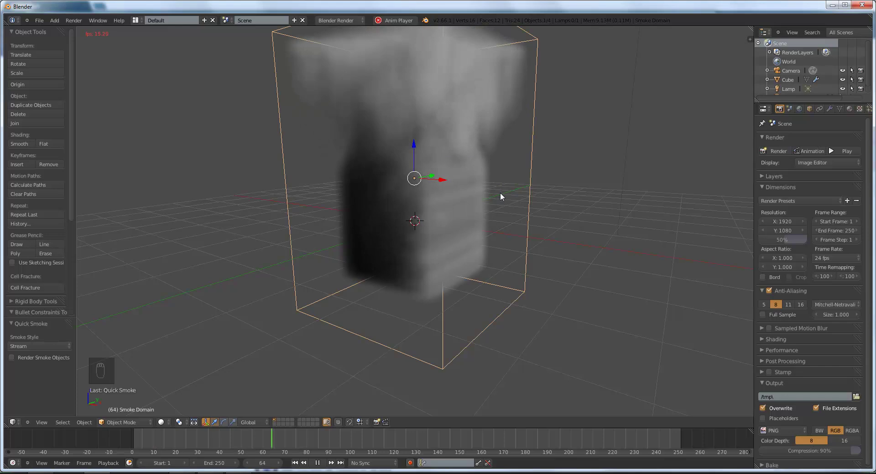
{"action": "key", "text": "Escape"}
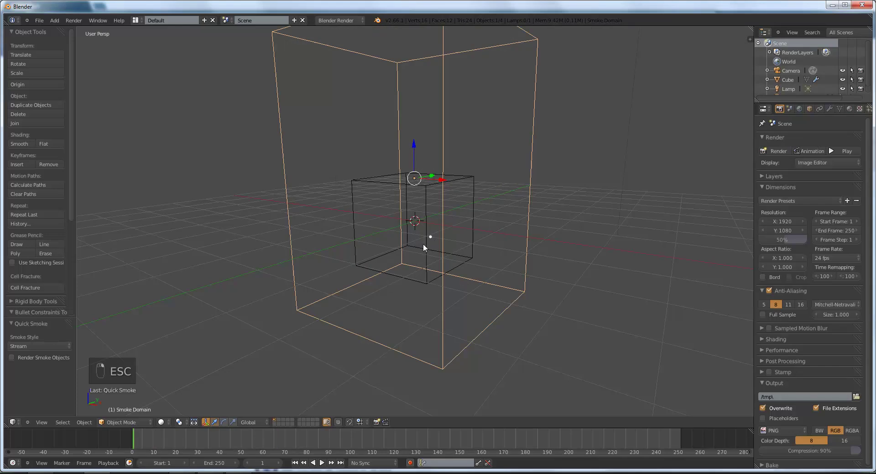
Step: Scale the smoke-emitting cube down twice, by about 0.45 and by about 0.56
{"action": "right_click", "coordinate": [423, 213]}
{"action": "middle_click_drag", "start_coordinate": [423, 213], "coordinate": [475, 226]}
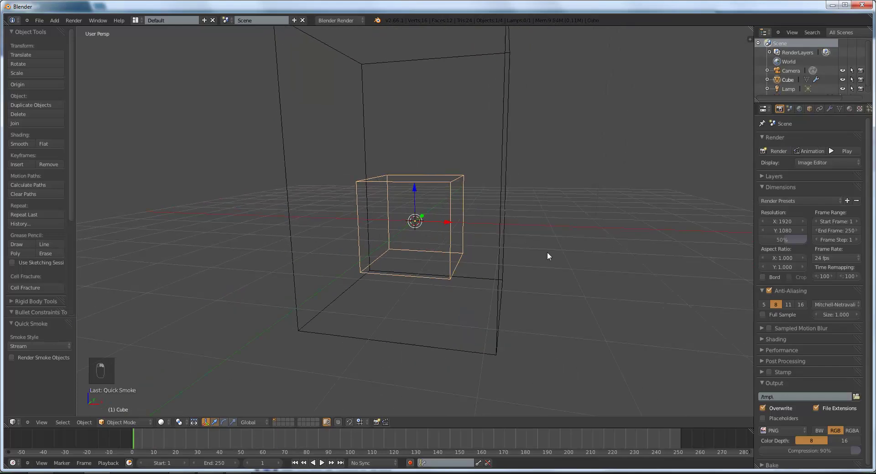
{"action": "key", "text": "s"}
{"action": "left_click", "coordinate": [472, 260]}
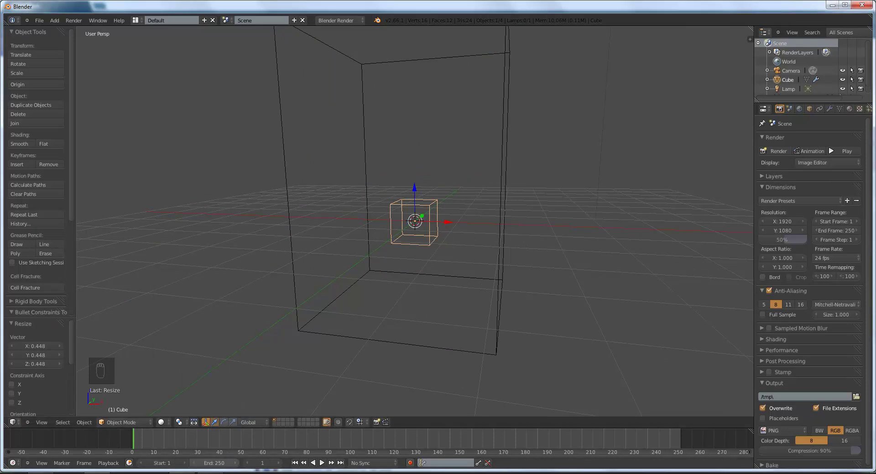
{"action": "right_click", "coordinate": [182, 473]}
{"action": "left_click", "coordinate": [184, 457]}
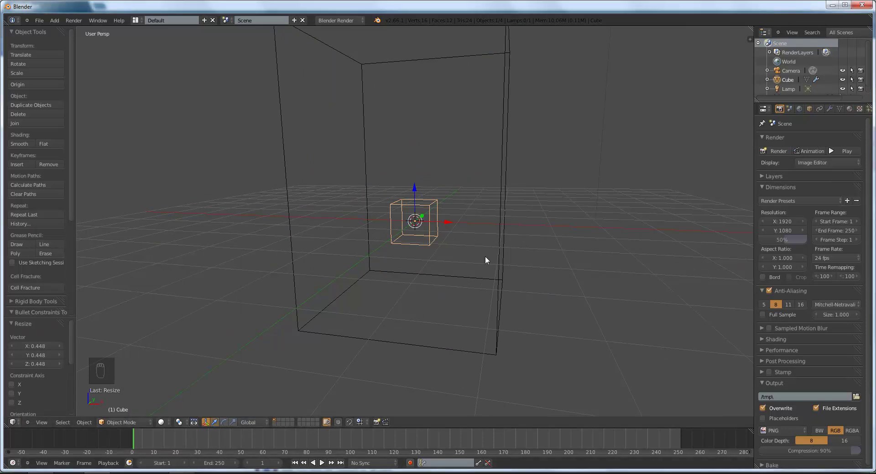
{"action": "middle_click_drag", "start_coordinate": [485, 256], "coordinate": [468, 264]}
{"action": "key", "text": "s"}
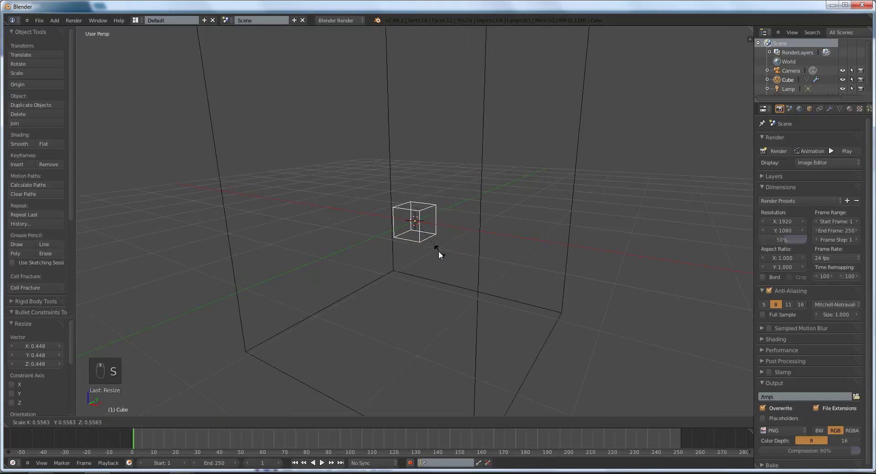
{"action": "left_click", "coordinate": [440, 252]}
Step: Move the emitter cube down along the Z axis by about 1.1 units, near the smoke domain's floor
{"action": "key", "text": "g"}
{"action": "key", "text": "z"}
{"action": "left_click", "coordinate": [458, 325]}
Step: Play the animation to preview the smoke from the smaller, lowered emitter cube
{"action": "middle_click_drag", "start_coordinate": [471, 297], "coordinate": [422, 311]}
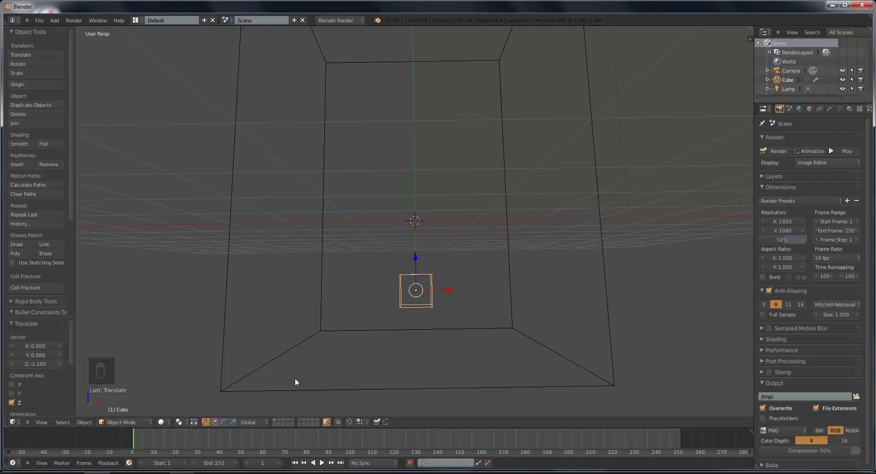
{"action": "middle_click_drag", "start_coordinate": [484, 286], "coordinate": [421, 303]}
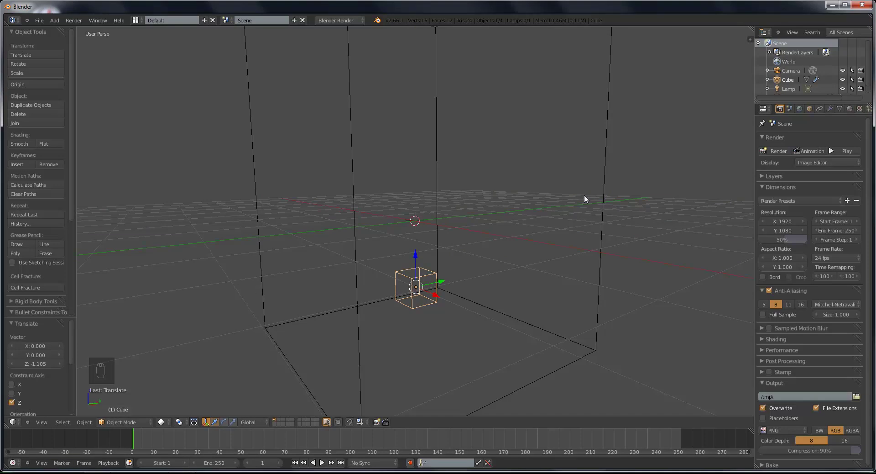
{"action": "key", "text": "alt+a"}
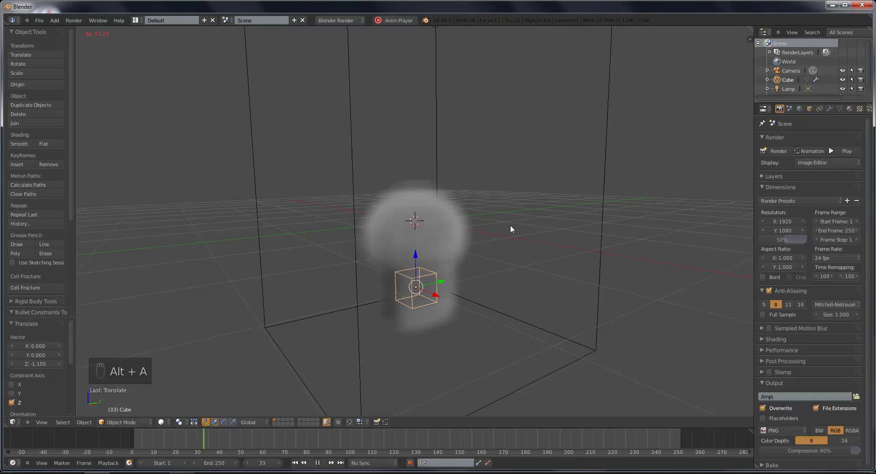
{"action": "key", "text": "Escape"}
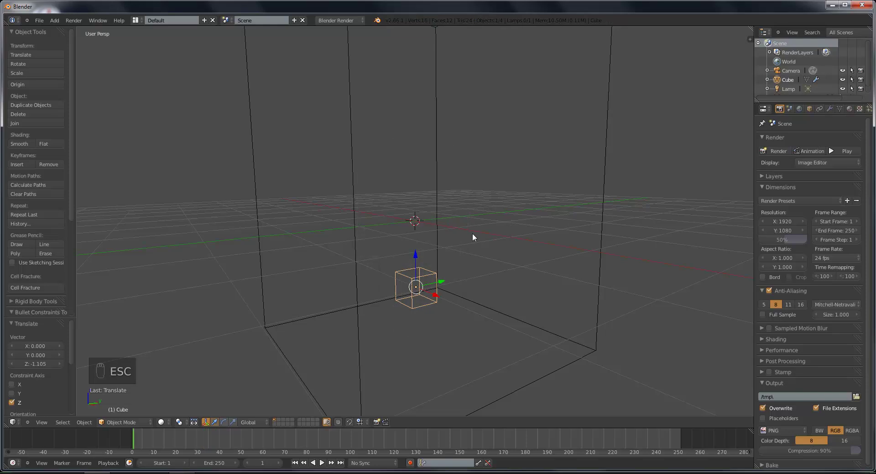
Step: Stretch the smoke domain along the X axis by a factor of about 3.1
{"action": "middle_click_drag", "start_coordinate": [473, 233], "coordinate": [574, 256]}
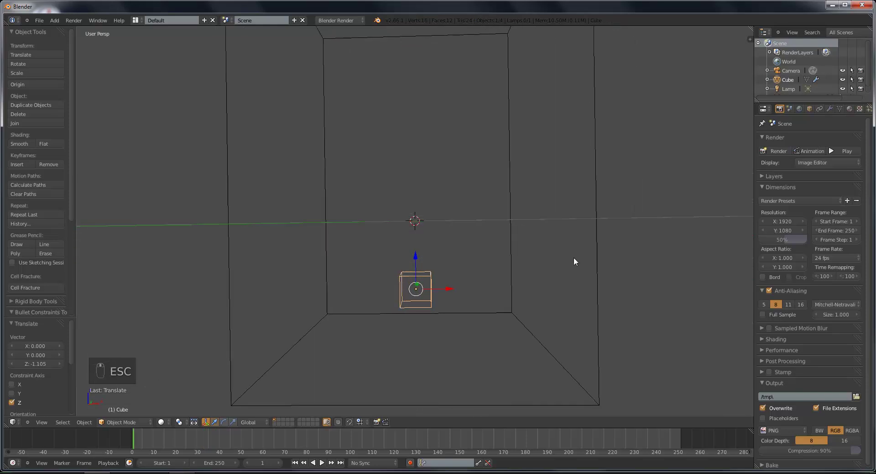
{"action": "right_click", "coordinate": [599, 290]}
{"action": "scroll", "coordinate": [593, 292], "scroll_direction": "down", "scroll_amount": 4}
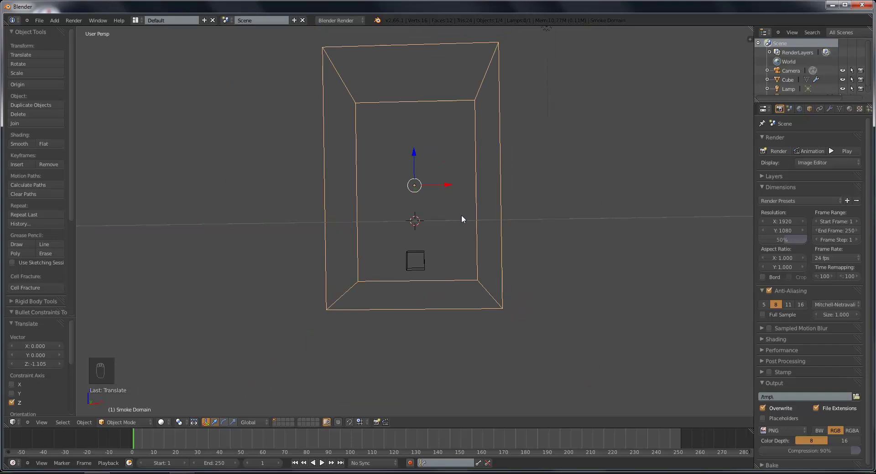
{"action": "mouse_move", "coordinate": [474, 228]}
{"action": "middle_mouse_down"}
{"action": "mouse_move", "coordinate": [453, 239]}
{"action": "mouse_move", "coordinate": [467, 226]}
{"action": "mouse_move", "coordinate": [483, 228]}
{"action": "middle_mouse_up"}
{"action": "key", "text": "s"}
{"action": "key", "text": "x"}
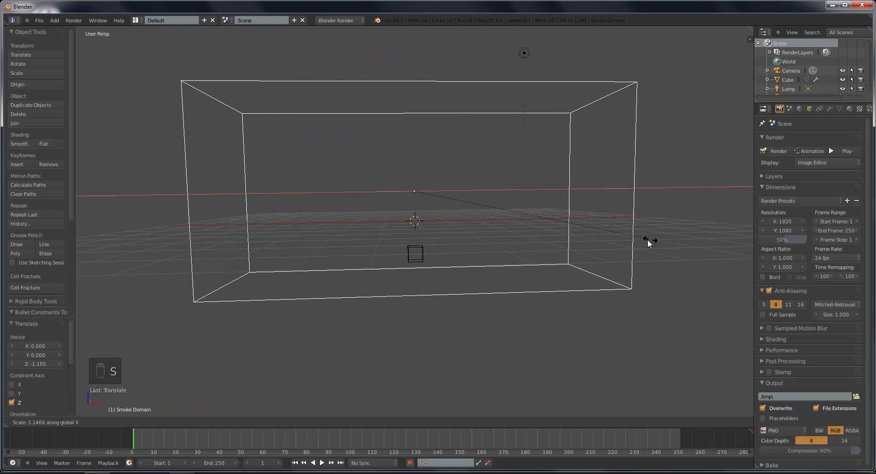
{"action": "left_click", "coordinate": [606, 239]}
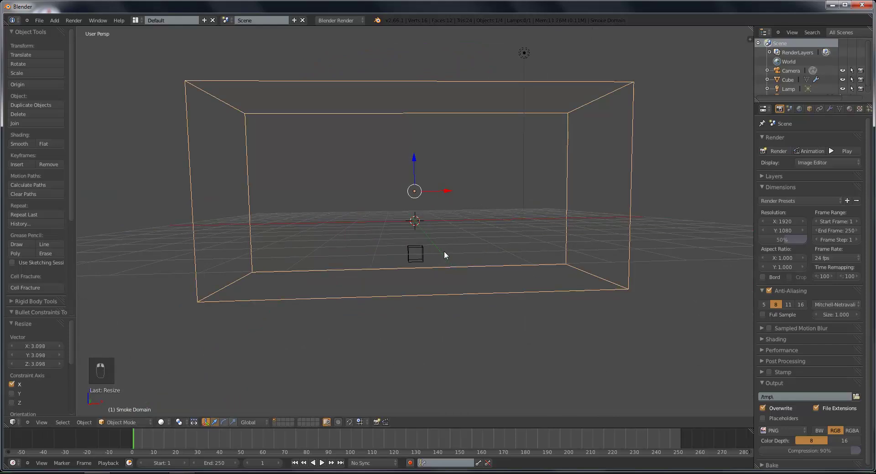
Step: Move the emitter cube to the domain's negative X end and raise it about 1.16 units along Z
{"action": "right_click", "coordinate": [422, 255]}
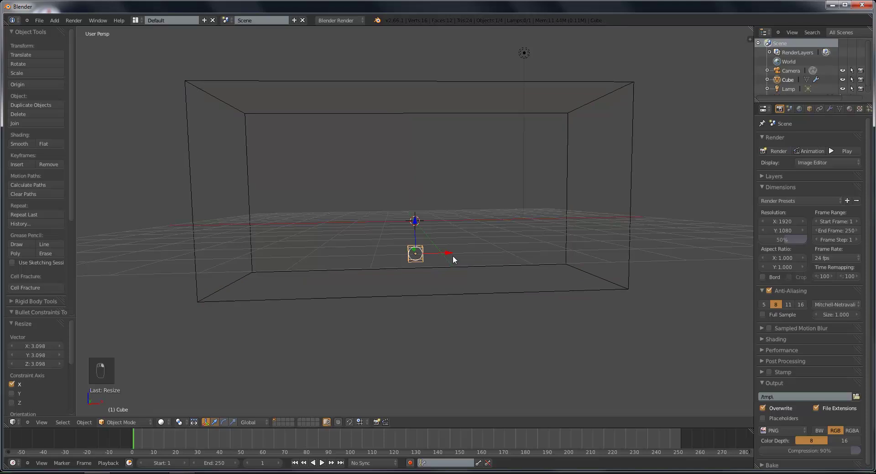
{"action": "left_click_drag", "start_coordinate": [453, 258], "coordinate": [292, 273]}
{"action": "key", "text": "g"}
{"action": "key", "text": "z"}
{"action": "left_click", "coordinate": [323, 229]}
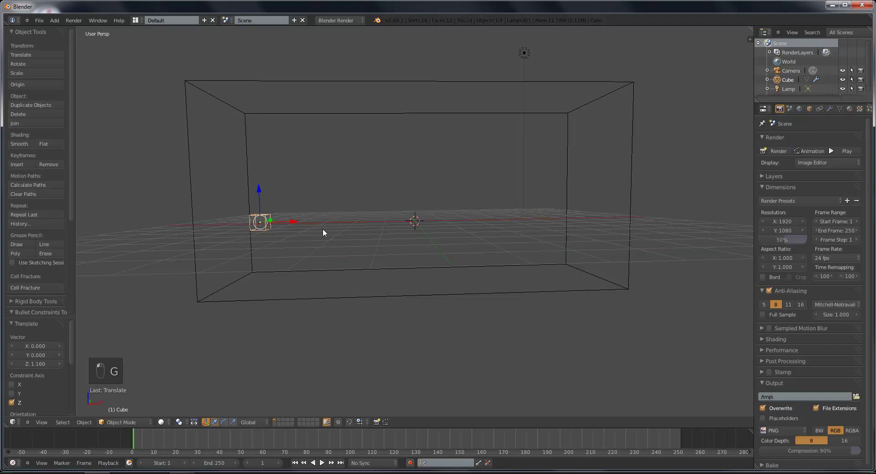
Step: Add a Wind force field at the centre of the scene
{"action": "mouse_move", "coordinate": [324, 233]}
{"action": "middle_mouse_down"}
{"action": "mouse_move", "coordinate": [391, 243]}
{"action": "mouse_move", "coordinate": [318, 237]}
{"action": "middle_mouse_up"}
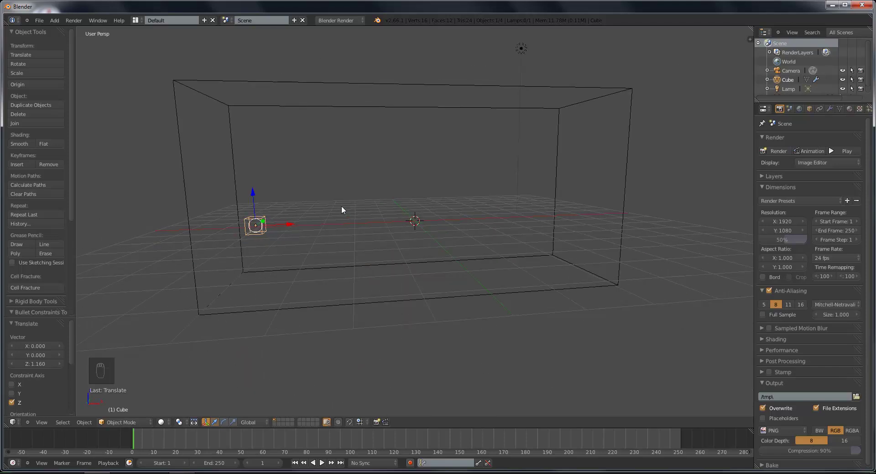
{"action": "right_click", "coordinate": [615, 229]}
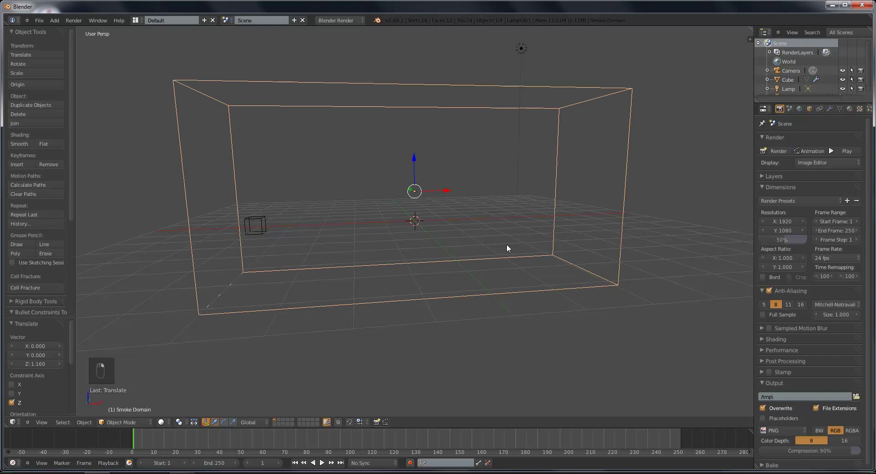
{"action": "middle_click_drag", "start_coordinate": [507, 246], "coordinate": [258, 235]}
{"action": "middle_click_drag", "start_coordinate": [508, 255], "coordinate": [218, 224]}
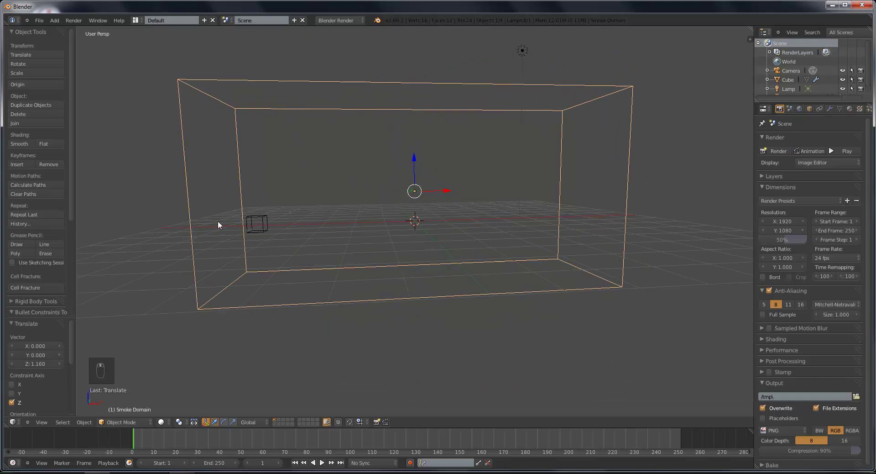
{"action": "key", "text": "shift+a"}
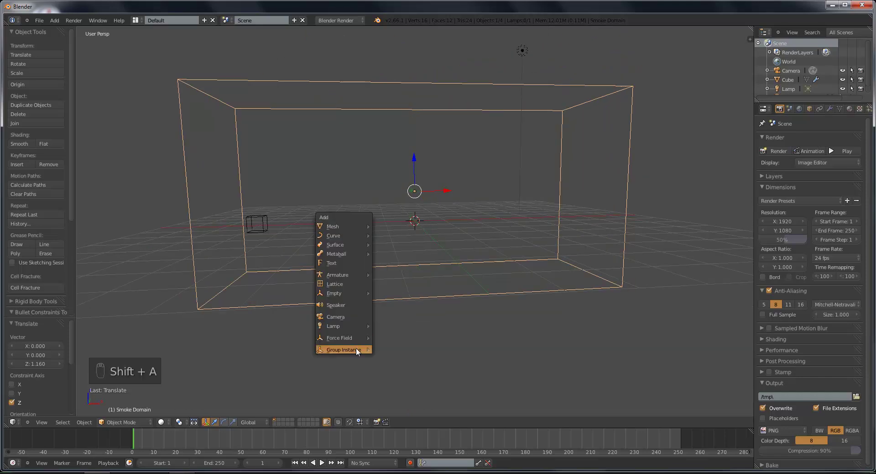
{"action": "mouse_move", "coordinate": [352, 338]}
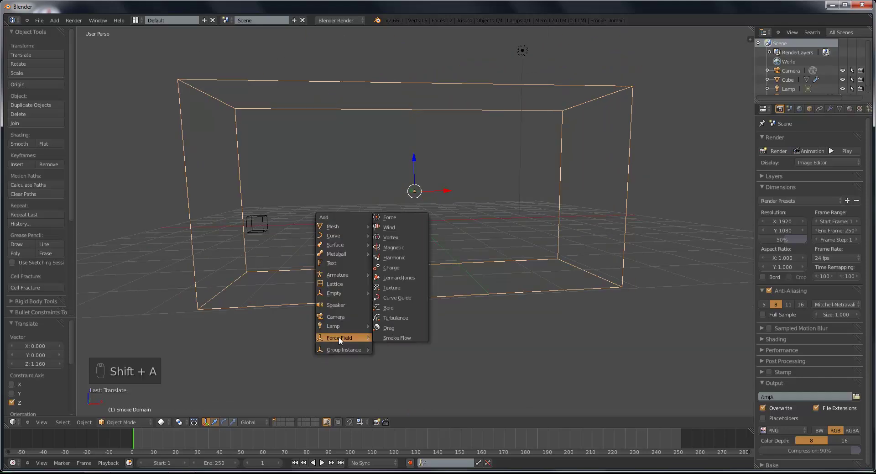
{"action": "left_click", "coordinate": [403, 227]}
Step: Rotate the wind field 90° about the global Y axis so that it blows along the domain's length
{"action": "key", "text": "r"}
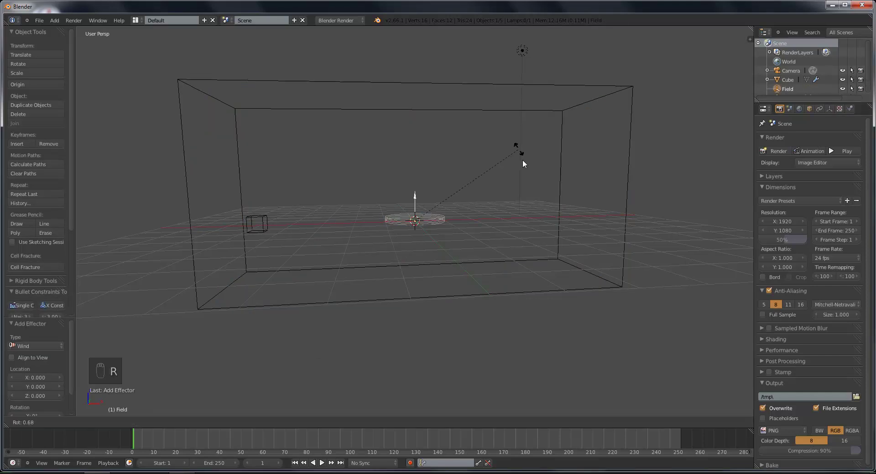
{"action": "type", "text": "y"}
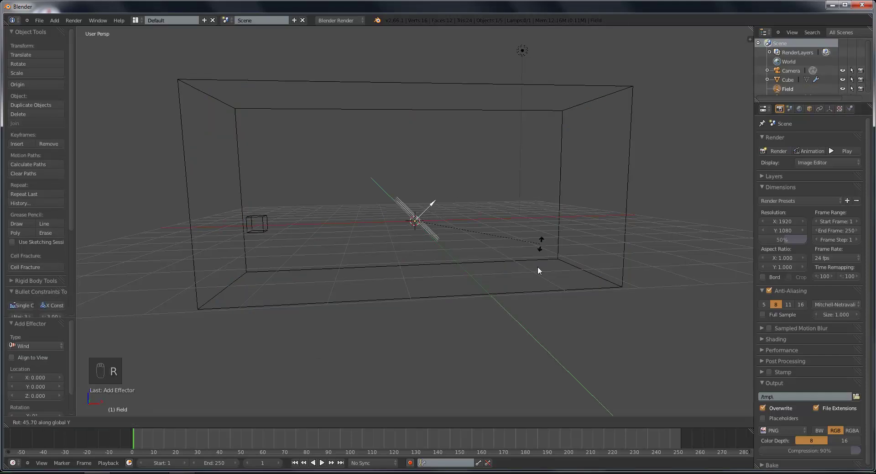
{"action": "type", "text": "90"}
{"action": "key", "text": "Return"}
Step: Move the wind field about 6.5 units along negative X, behind the emitter cube at the domain's end
{"action": "key", "text": "g"}
{"action": "key", "text": "x"}
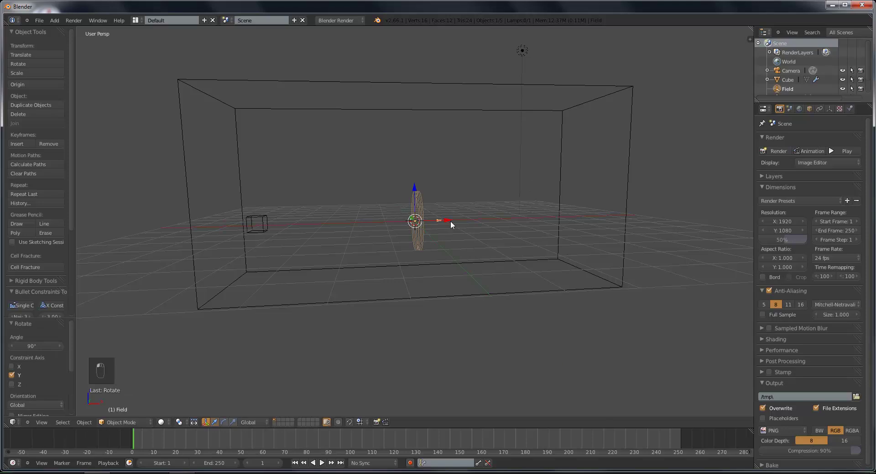
{"action": "left_click", "coordinate": [247, 260]}
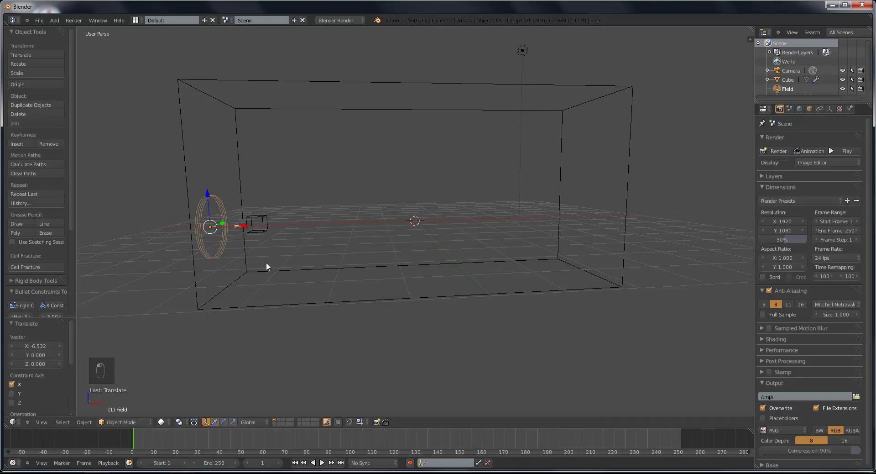
Step: Set the wind field's strength to 5 and play the animation to preview its effect on the smoke
{"action": "middle_click_drag", "start_coordinate": [326, 262], "coordinate": [384, 215]}
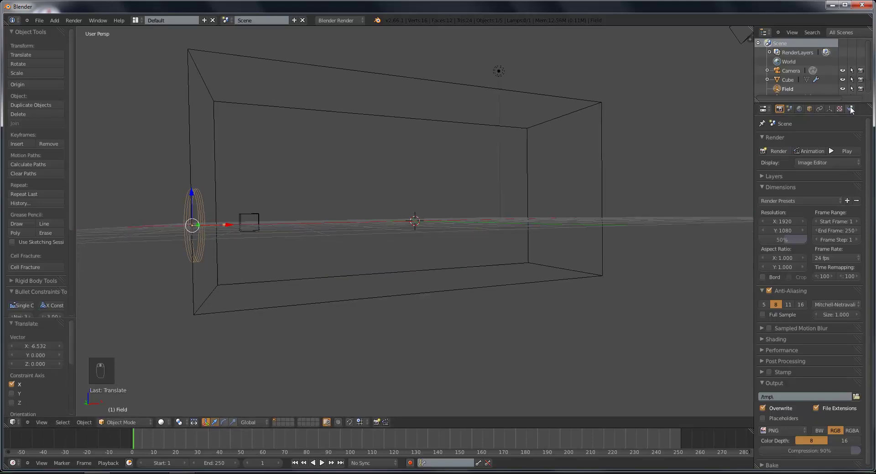
{"action": "left_click", "coordinate": [851, 106]}
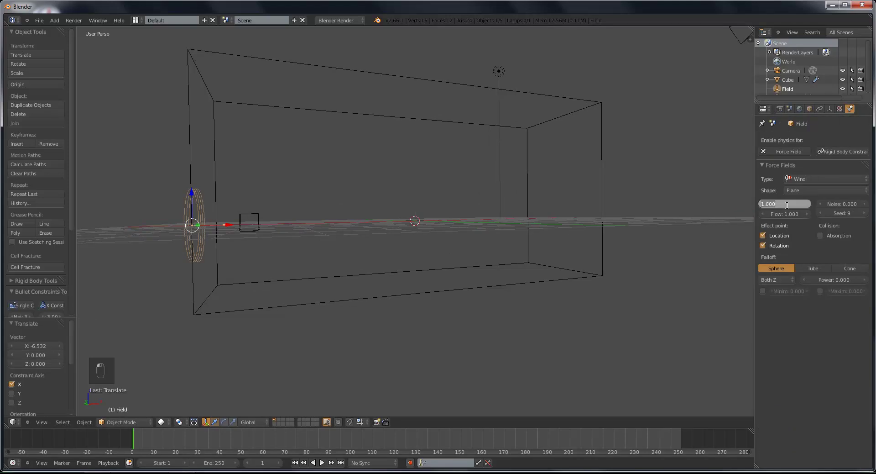
{"action": "type", "text": "5"}
{"action": "key", "text": "Return"}
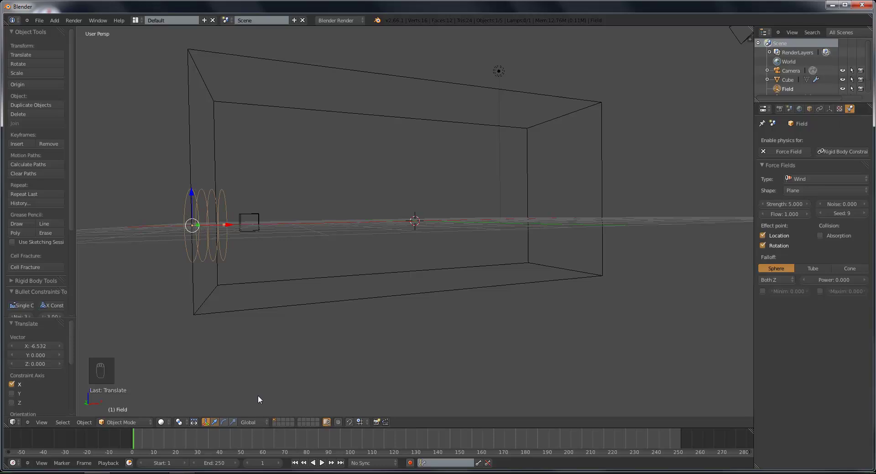
{"action": "key", "text": "alt+a"}
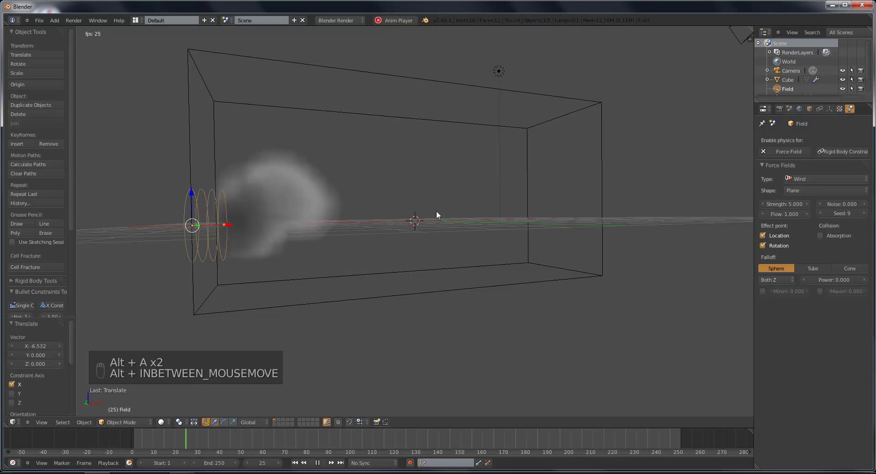
{"action": "key", "text": "Escape"}
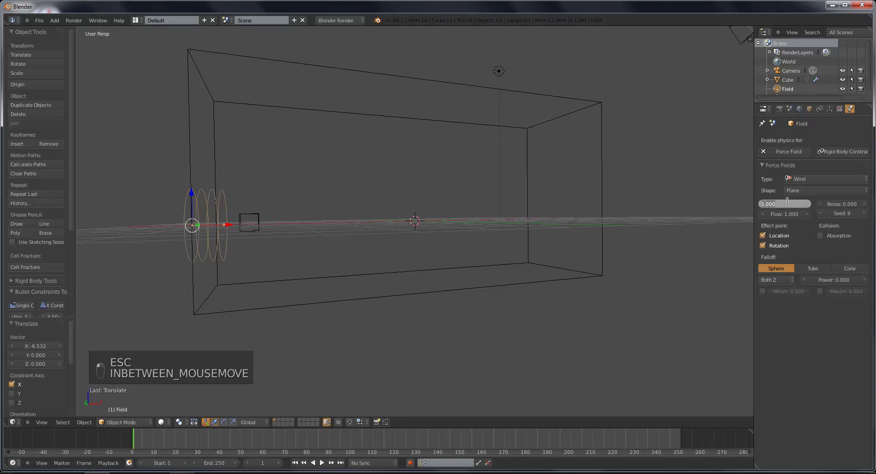
Step: Set the wind field's strength to 15 and preview the blown smoke by playing the animation
{"action": "type", "text": "15"}
{"action": "key", "text": "Return"}
{"action": "key", "text": "alt+a"}
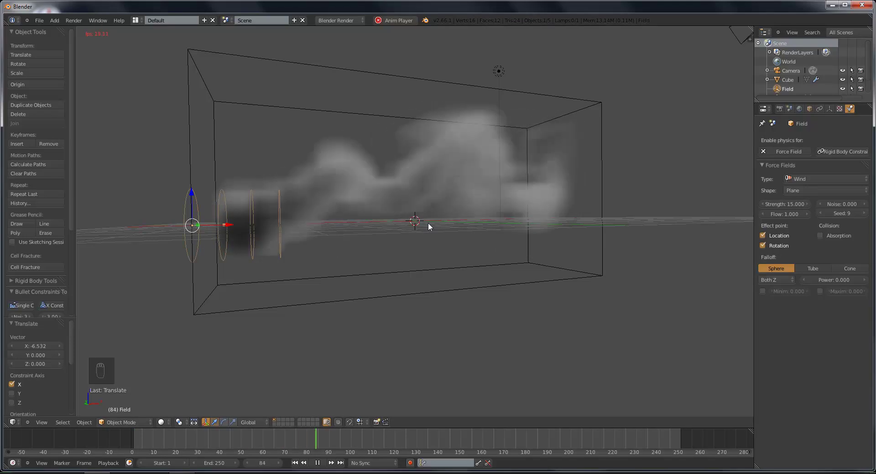
{"action": "middle_click_drag", "start_coordinate": [428, 223], "coordinate": [410, 242]}
{"action": "key", "text": "Escape"}
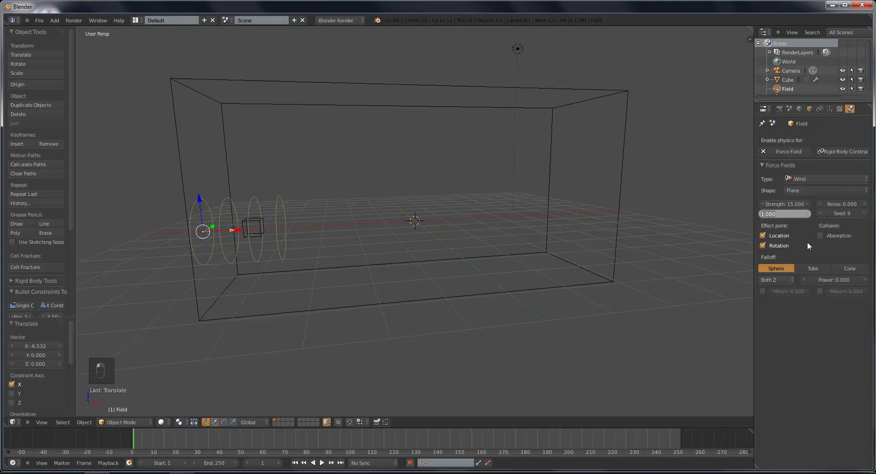
Step: Set the wind field's flow to 5 and play the animation to check the smoke trail
{"action": "left_click", "coordinate": [788, 215]}
{"action": "type", "text": "5"}
{"action": "key", "text": "Return"}
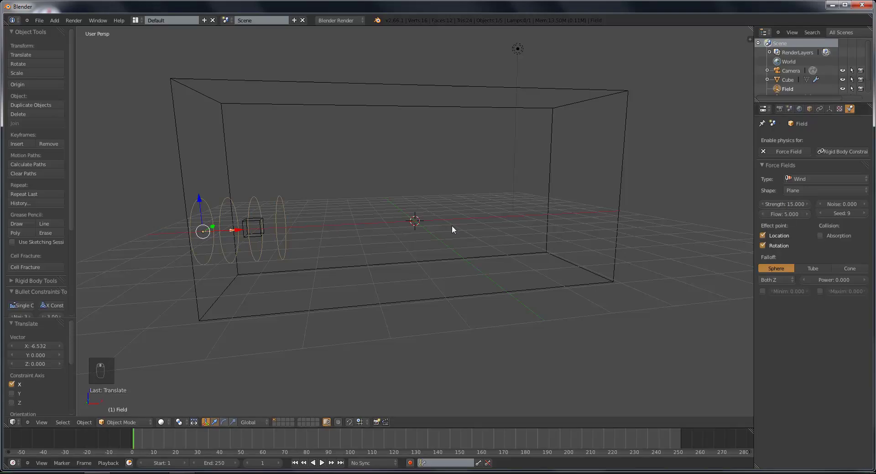
{"action": "key", "text": "alt+a"}
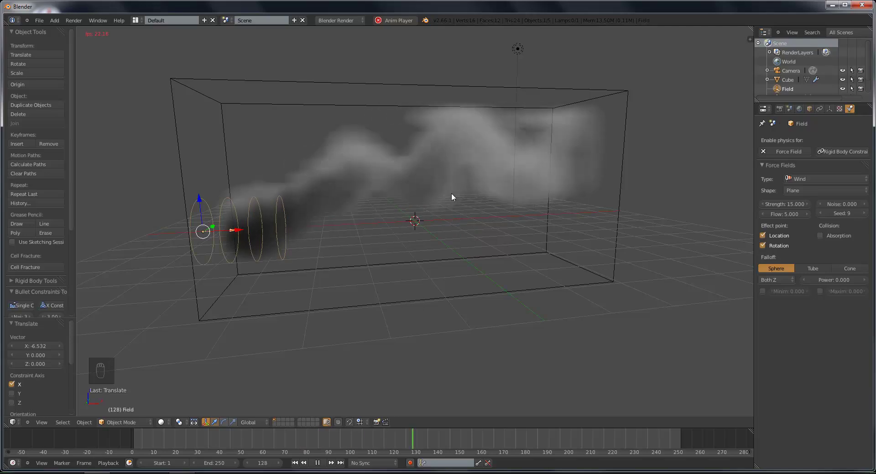
{"action": "key", "text": "Escape"}
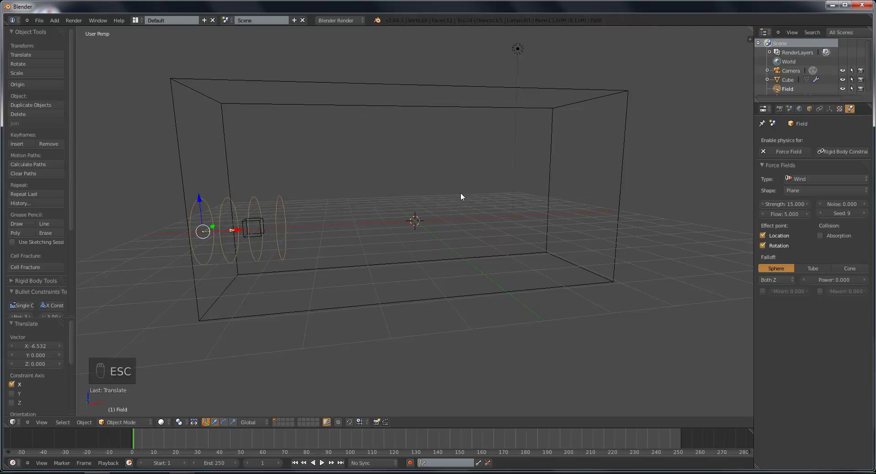
Step: Set the wind field's strength to 20 and play the animation to preview the trail
{"action": "left_click", "coordinate": [785, 202]}
{"action": "type", "text": "20"}
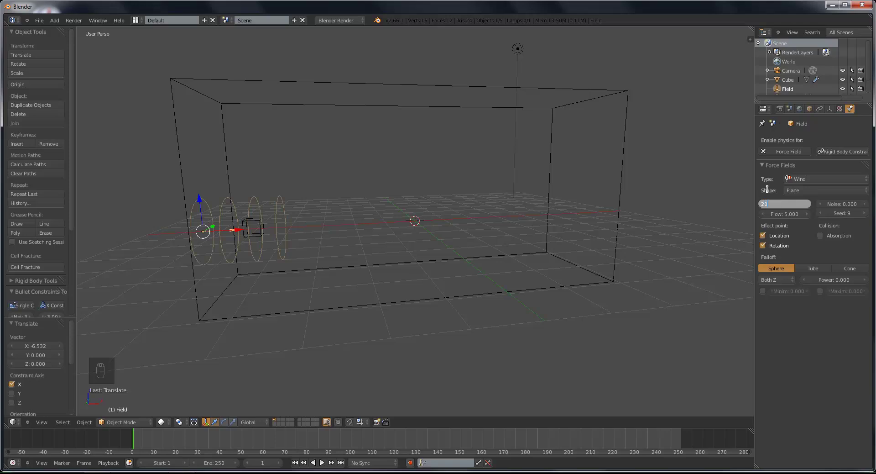
{"action": "key", "text": "Return"}
{"action": "key", "text": "alt+a"}
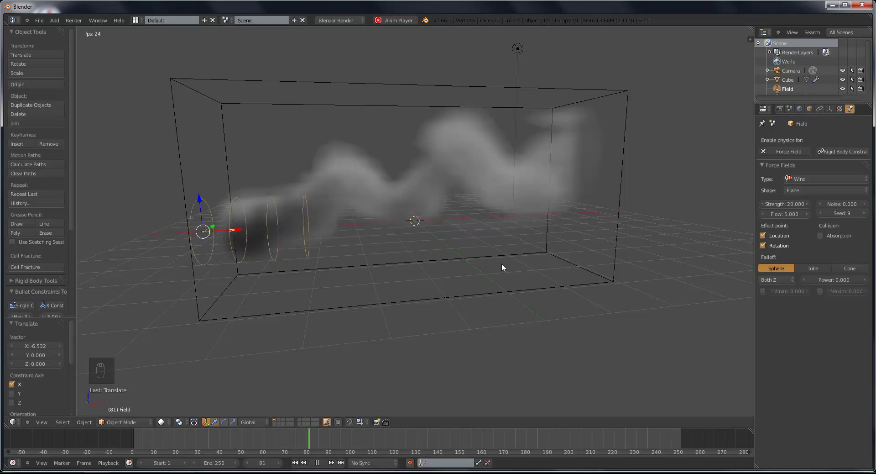
{"action": "key", "text": "Escape"}
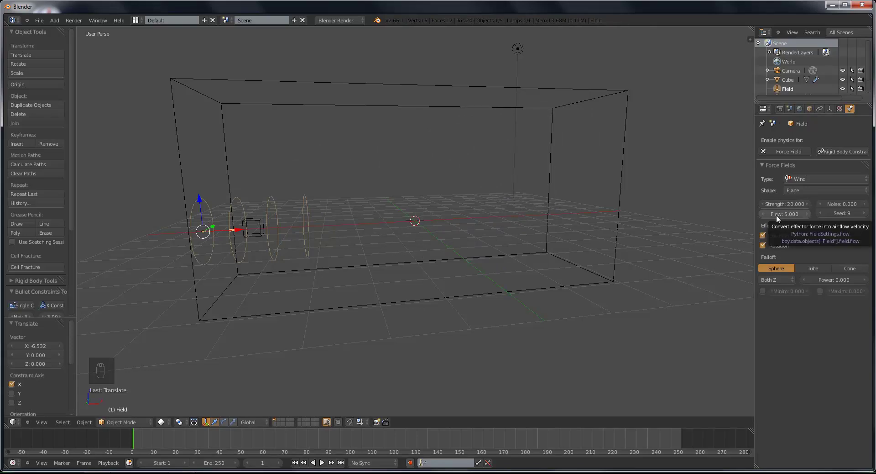
Step: Select the smoke domain and widen the properties editor to inspect its smoke settings, including Density
{"action": "mouse_move", "coordinate": [611, 173]}
{"action": "middle_mouse_down"}
{"action": "mouse_move", "coordinate": [586, 189]}
{"action": "mouse_move", "coordinate": [600, 181]}
{"action": "middle_mouse_up"}
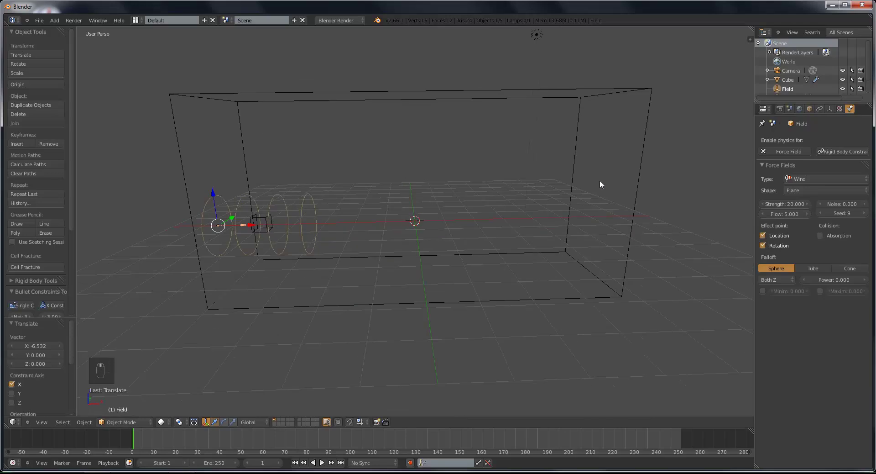
{"action": "right_click", "coordinate": [629, 238]}
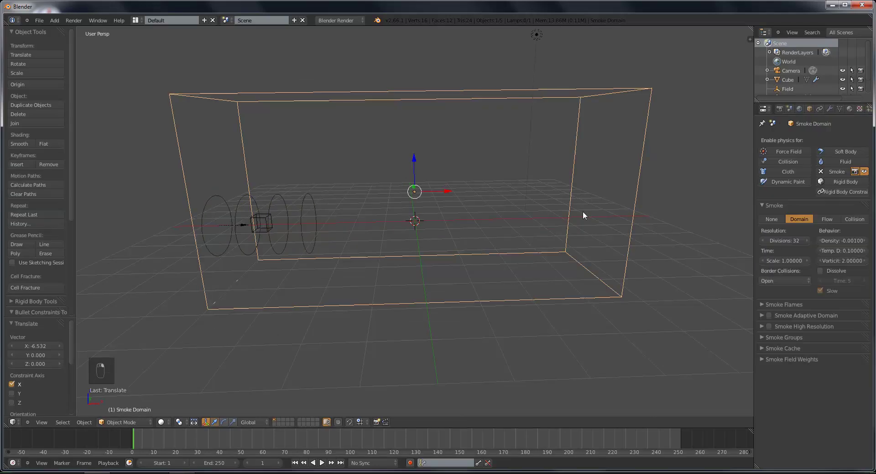
{"action": "mouse_move", "coordinate": [309, 358]}
{"action": "middle_mouse_down"}
{"action": "mouse_move", "coordinate": [340, 356]}
{"action": "mouse_move", "coordinate": [309, 360]}
{"action": "mouse_move", "coordinate": [320, 356]}
{"action": "middle_mouse_up"}
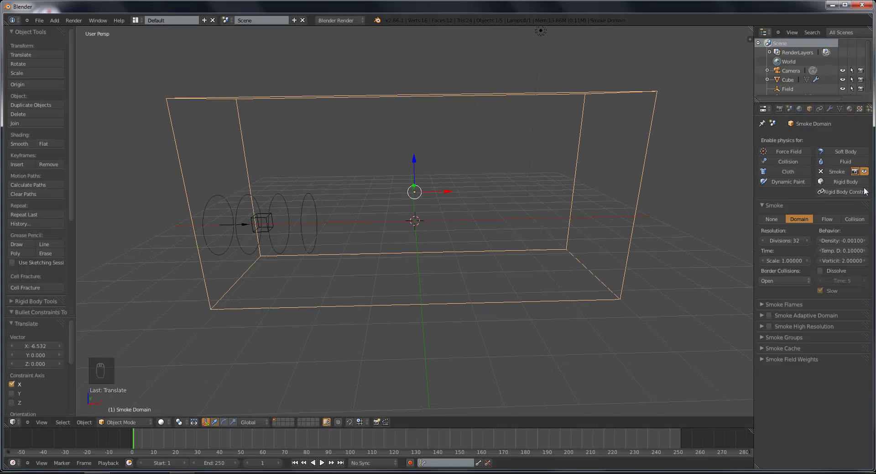
{"action": "scroll", "coordinate": [852, 111], "scroll_direction": "down", "scroll_amount": 2}
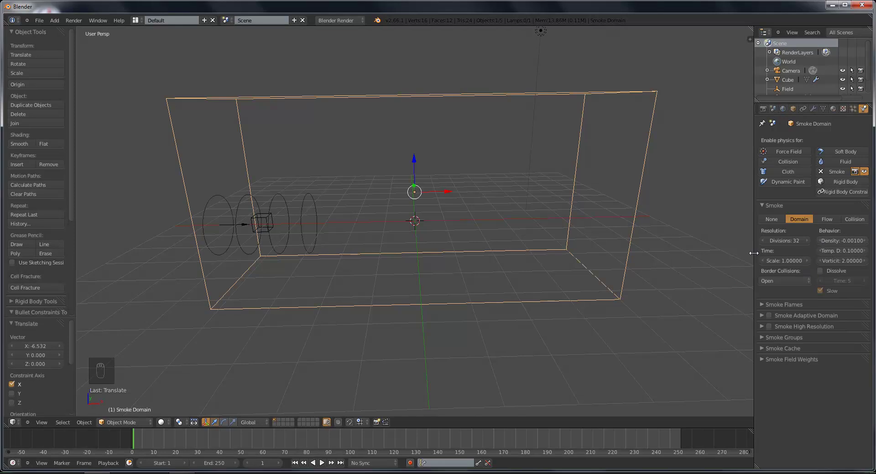
{"action": "left_click_drag", "start_coordinate": [755, 252], "coordinate": [729, 258]}
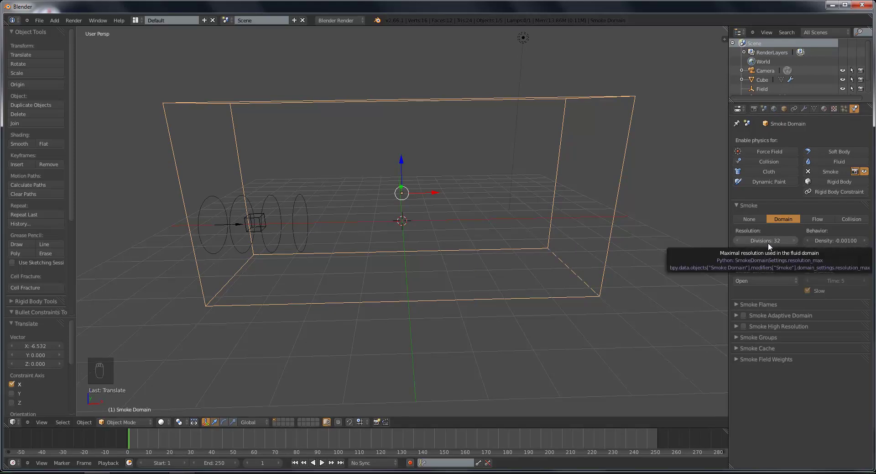
{"action": "left_click", "coordinate": [842, 239]}
{"action": "key", "text": "Return"}
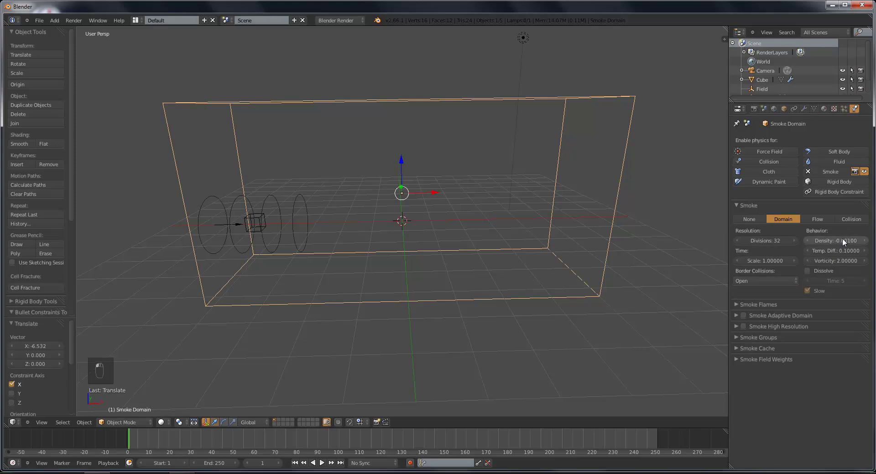
Step: Set the smoke domain's vorticity to 3 and play the animation to preview the smoke, stopping partway
{"action": "middle_click_drag", "start_coordinate": [452, 246], "coordinate": [466, 283]}
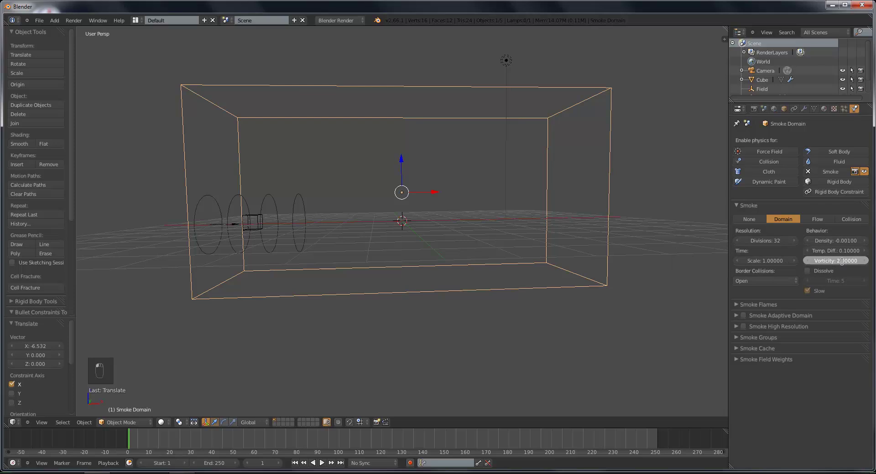
{"action": "left_click", "coordinate": [843, 259]}
{"action": "key", "text": "Return"}
{"action": "left_click", "coordinate": [322, 462]}
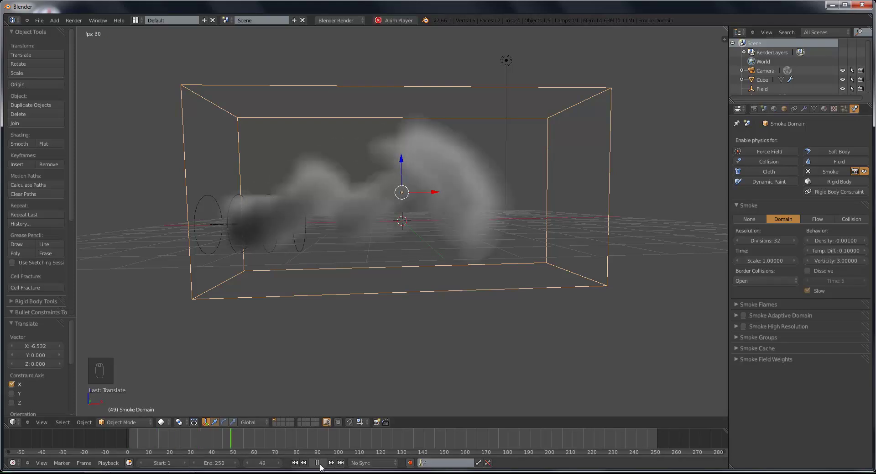
{"action": "left_click", "coordinate": [321, 465]}
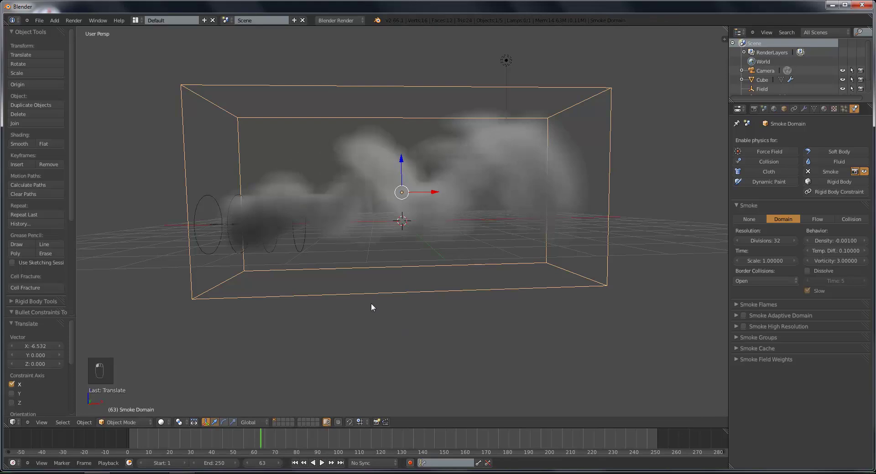
Step: Expand the domain's Smoke Flames settings, and set the emitter cube's flow type to Fire + Smoke
{"action": "left_click", "coordinate": [739, 303]}
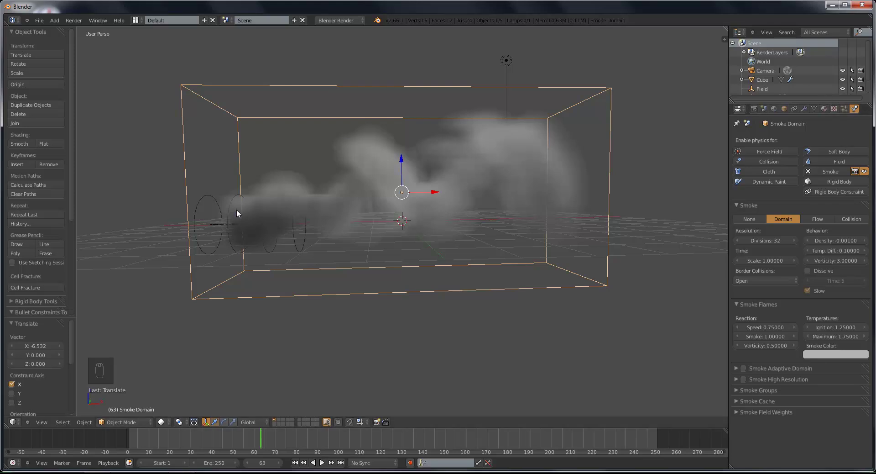
{"action": "right_click", "coordinate": [254, 230]}
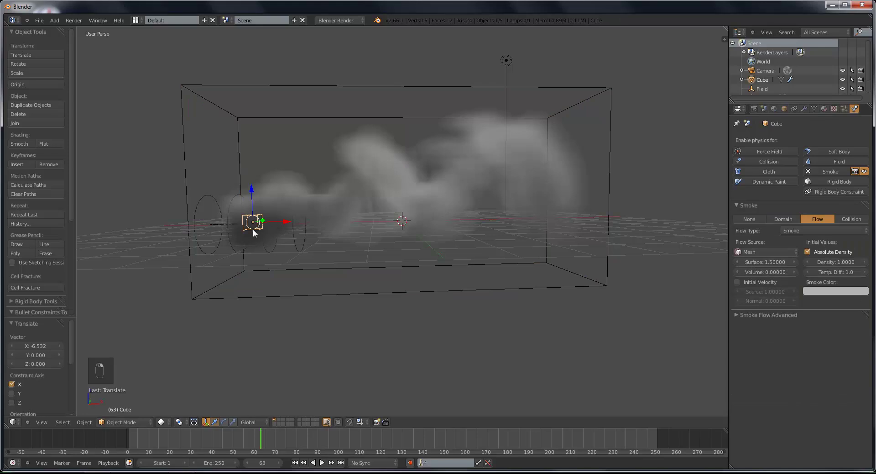
{"action": "left_click", "coordinate": [815, 230]}
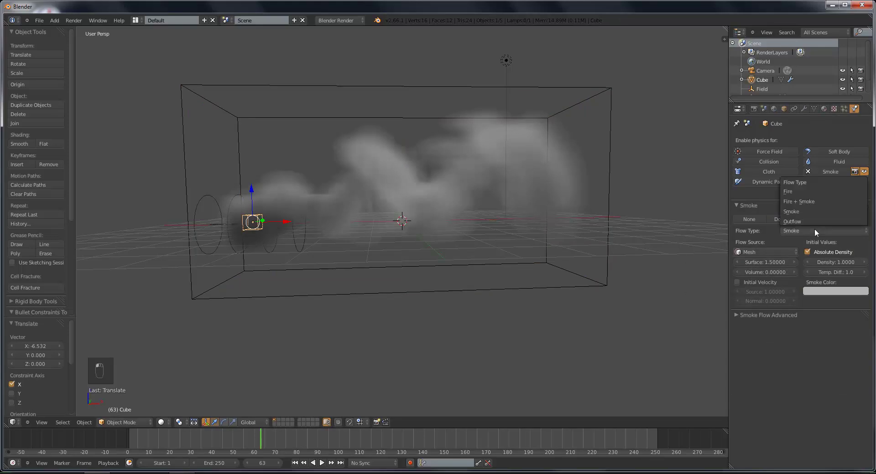
{"action": "left_click", "coordinate": [817, 202]}
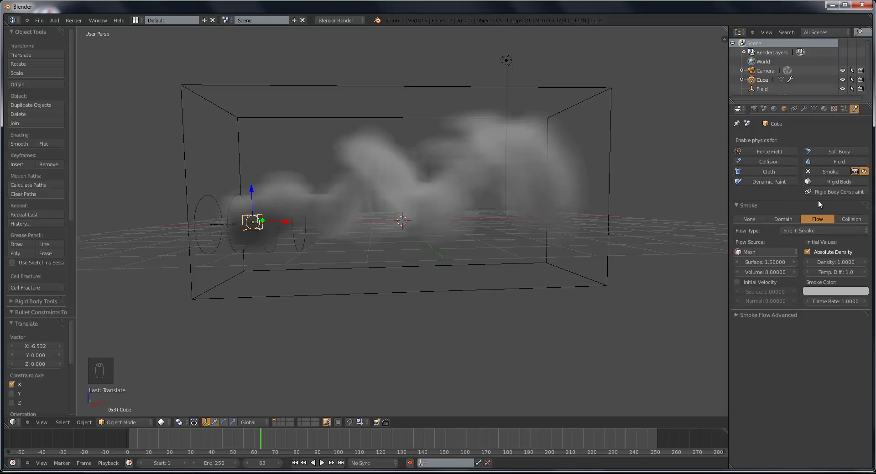
Step: Play the animation from the first frame twice to preview the cube's combined fire and smoke
{"action": "left_click", "coordinate": [296, 463]}
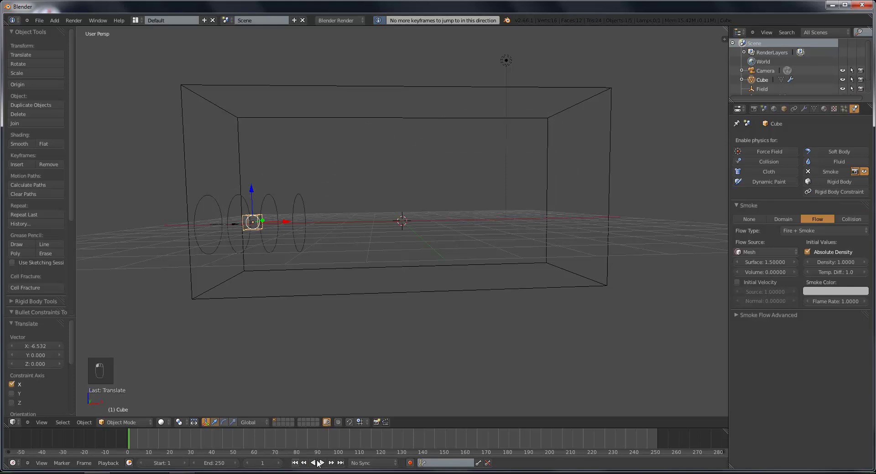
{"action": "left_click", "coordinate": [323, 462]}
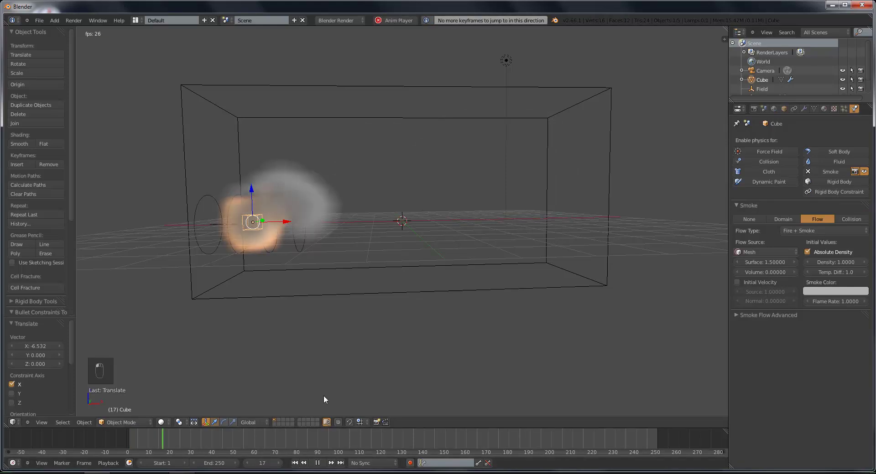
{"action": "left_click", "coordinate": [317, 462]}
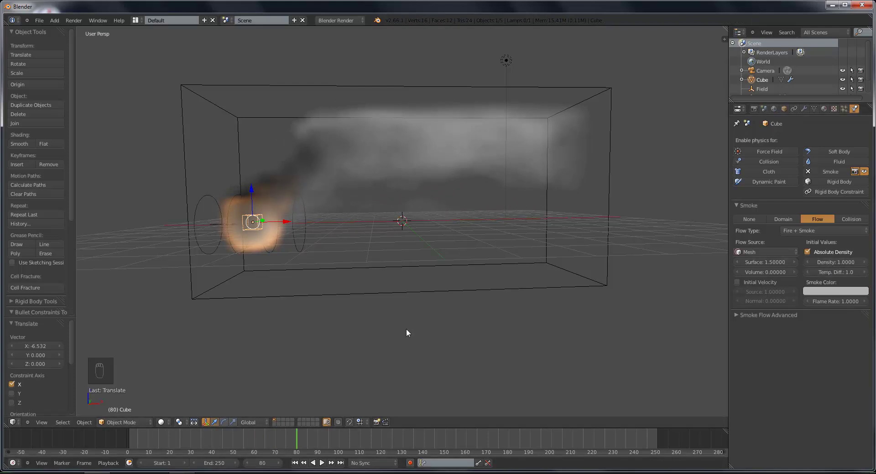
{"action": "left_click", "coordinate": [295, 462]}
{"action": "left_click", "coordinate": [321, 463]}
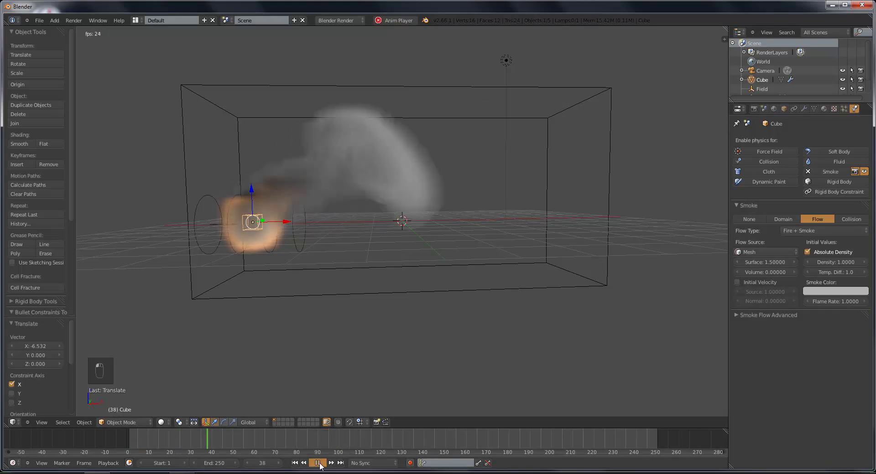
{"action": "left_click", "coordinate": [320, 463]}
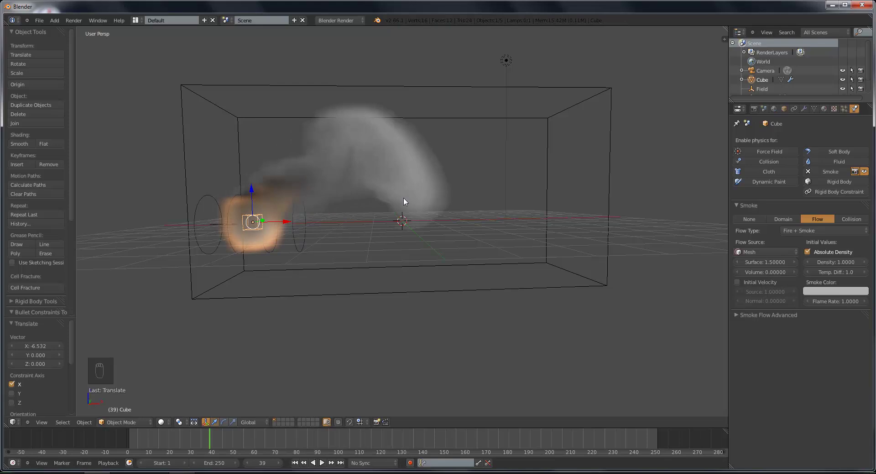
Step: Set the smoke domain's density to -0.1 and play the animation from the start to preview the smoke
{"action": "right_click", "coordinate": [595, 204]}
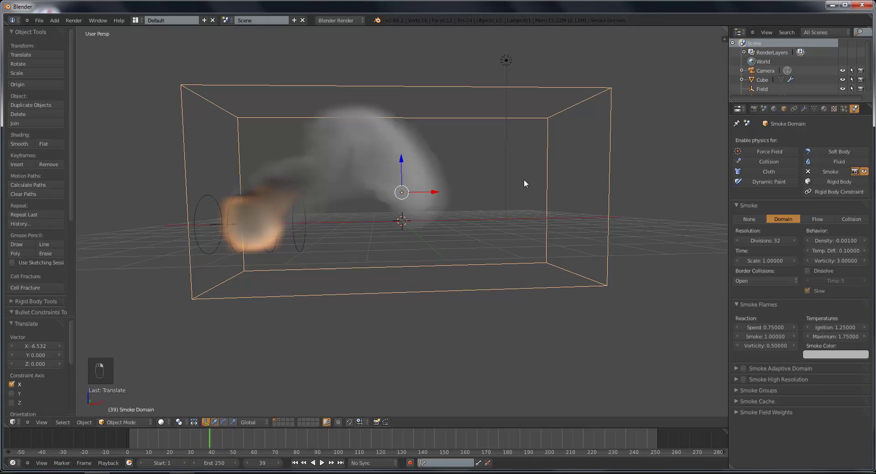
{"action": "left_click", "coordinate": [838, 238]}
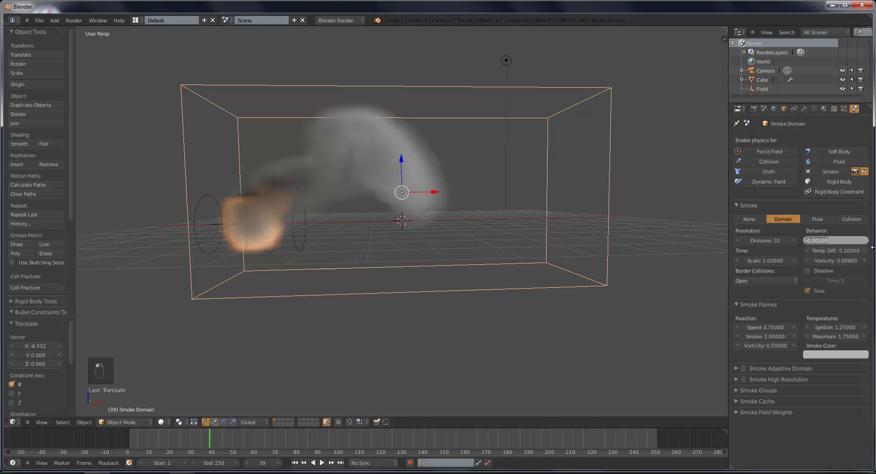
{"action": "type", "text": "-0.1"}
{"action": "key", "text": "Return"}
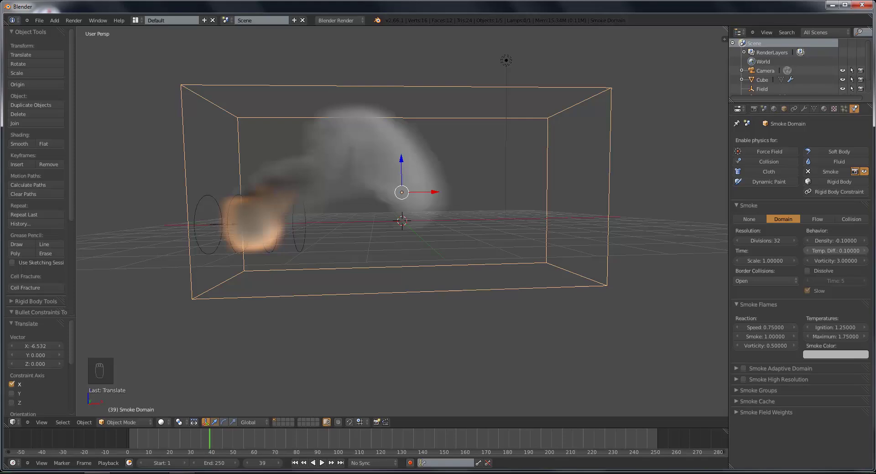
{"action": "left_click", "coordinate": [294, 463]}
{"action": "left_click", "coordinate": [322, 463]}
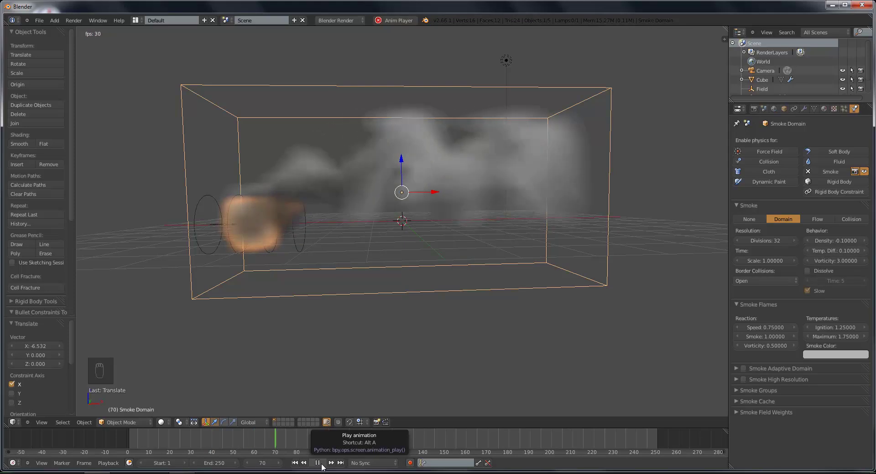
{"action": "left_click", "coordinate": [321, 464]}
Step: Set the smoke domain's density to -0.15 and play the animation from the start to preview the trail
{"action": "left_click", "coordinate": [841, 240]}
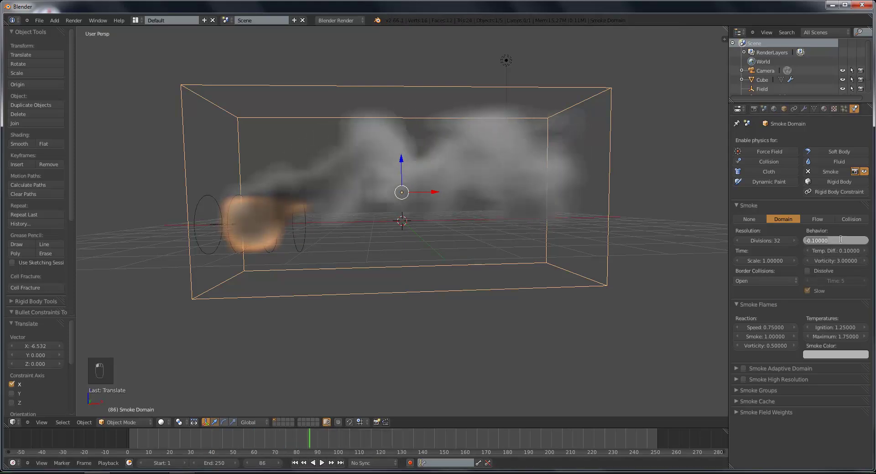
{"action": "key", "text": "BackSpace"}
{"action": "left_click", "coordinate": [295, 462]}
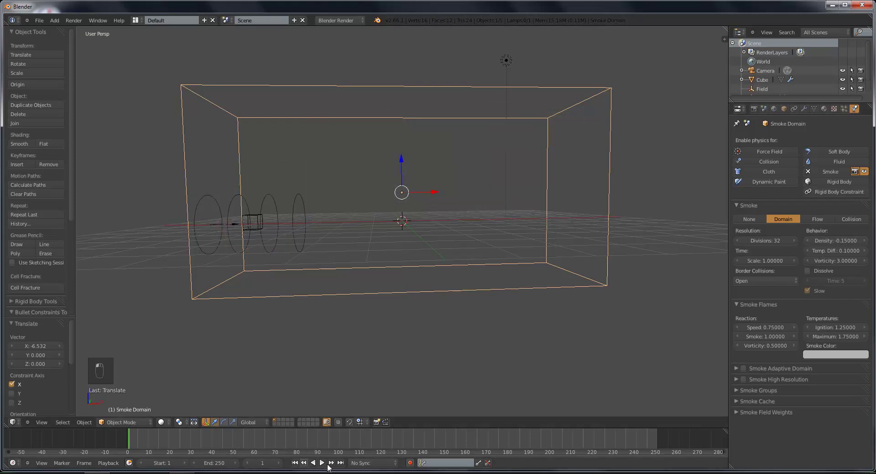
{"action": "left_click", "coordinate": [322, 462]}
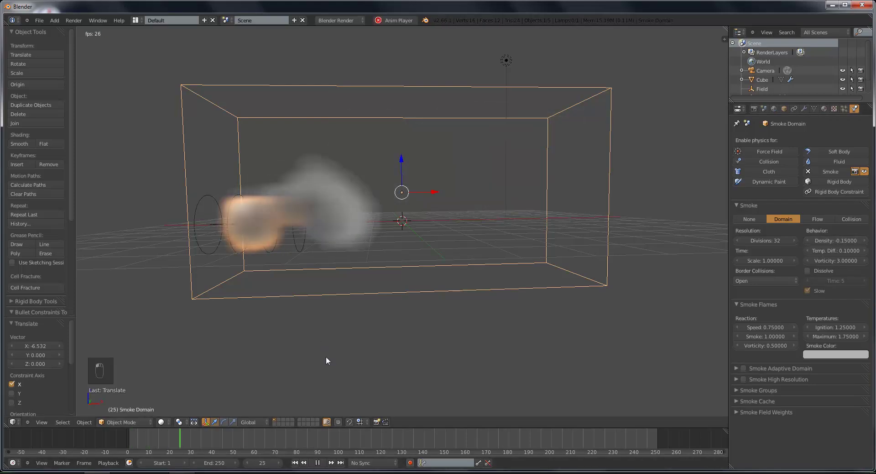
{"action": "left_click", "coordinate": [318, 463]}
{"action": "mouse_move", "coordinate": [299, 278]}
{"action": "middle_mouse_down"}
{"action": "mouse_move", "coordinate": [341, 274]}
{"action": "mouse_move", "coordinate": [311, 286]}
{"action": "mouse_move", "coordinate": [297, 272]}
{"action": "mouse_move", "coordinate": [304, 260]}
{"action": "mouse_move", "coordinate": [316, 276]}
{"action": "mouse_move", "coordinate": [309, 282]}
{"action": "middle_mouse_up"}
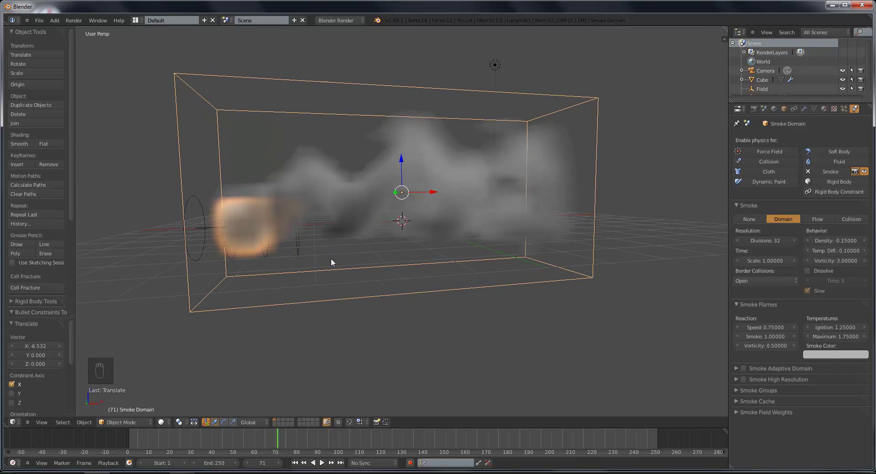
Step: Set the emitter cube's flame rate to 3 and play the animation from the start to preview the fire
{"action": "right_click", "coordinate": [250, 237]}
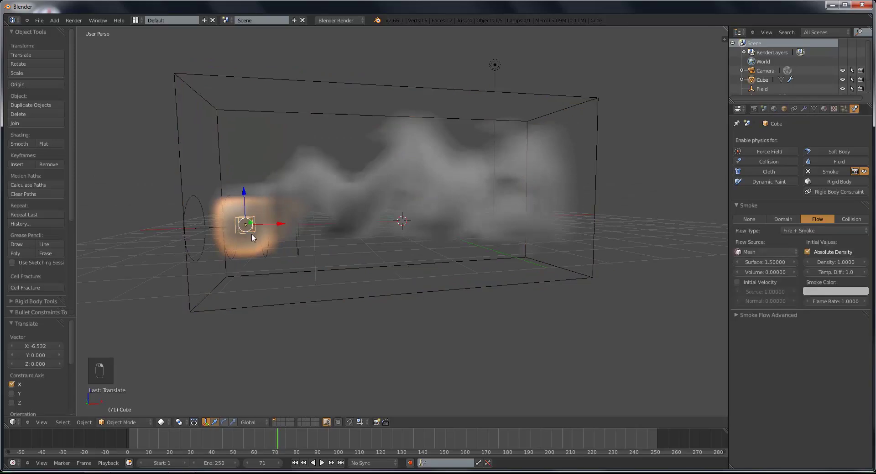
{"action": "left_click", "coordinate": [837, 301]}
{"action": "type", "text": "3"}
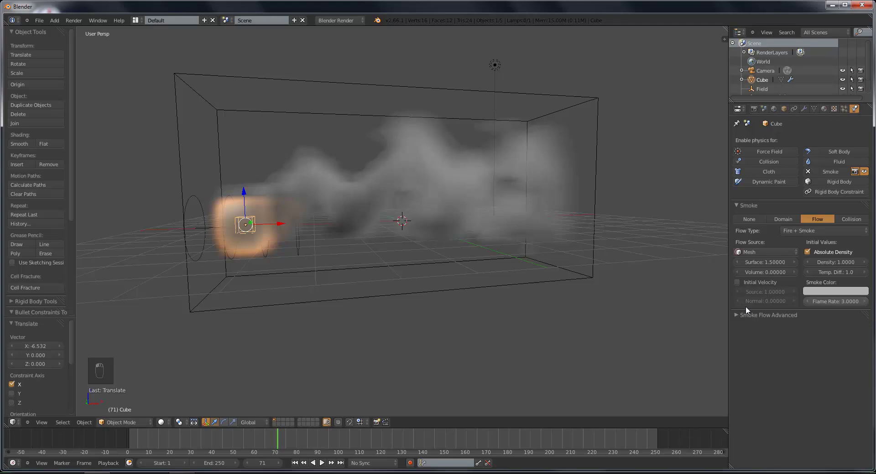
{"action": "left_click", "coordinate": [295, 462]}
{"action": "left_click", "coordinate": [322, 462]}
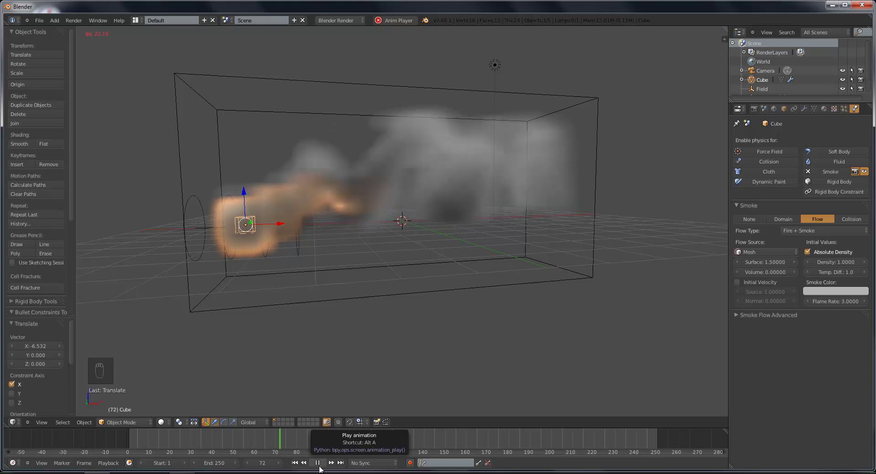
{"action": "left_click", "coordinate": [317, 462]}
Step: Set the emitter cube's flame rate to 5 and replay the simulation from the first frame to preview the longer flames
{"action": "left_click", "coordinate": [844, 301]}
{"action": "type", "text": "5"}
{"action": "key", "text": "Return"}
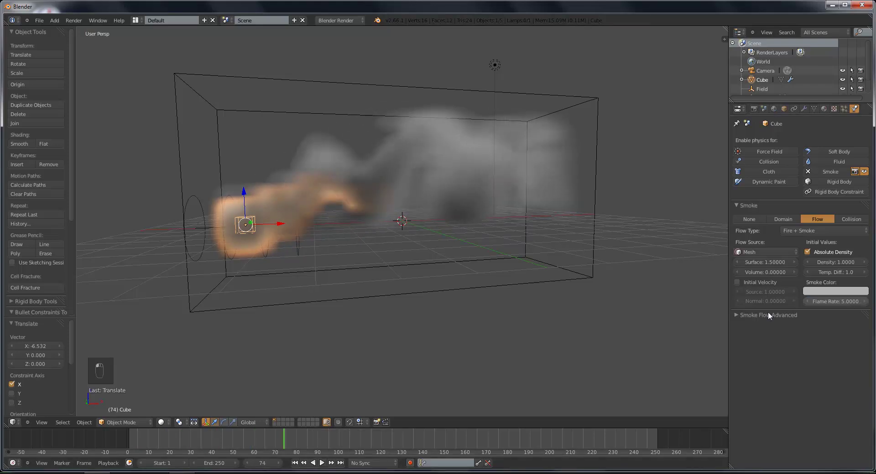
{"action": "left_click", "coordinate": [322, 463]}
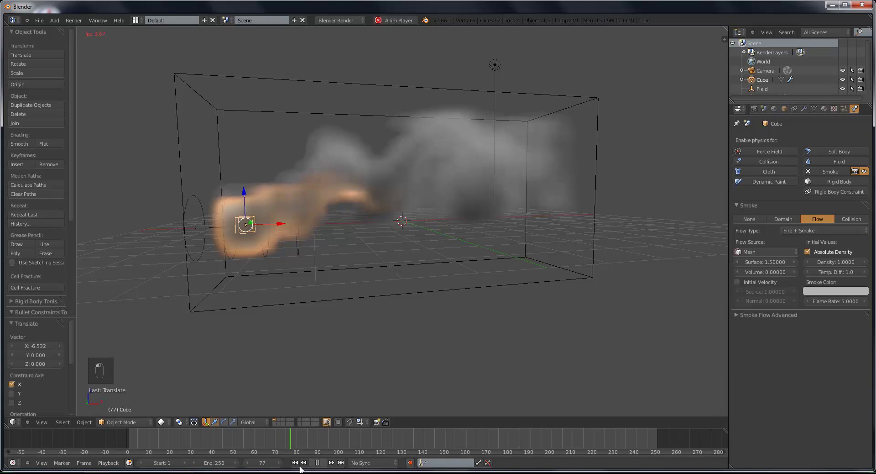
{"action": "left_click", "coordinate": [331, 462]}
{"action": "left_click", "coordinate": [295, 462]}
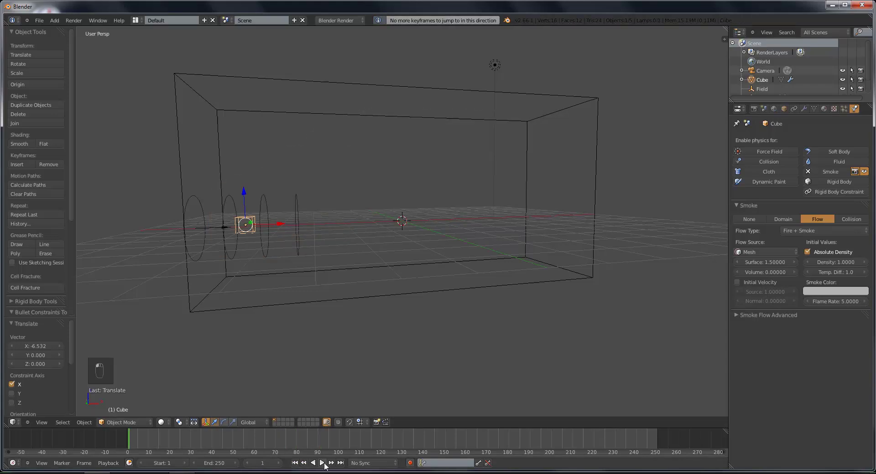
{"action": "left_click", "coordinate": [322, 463]}
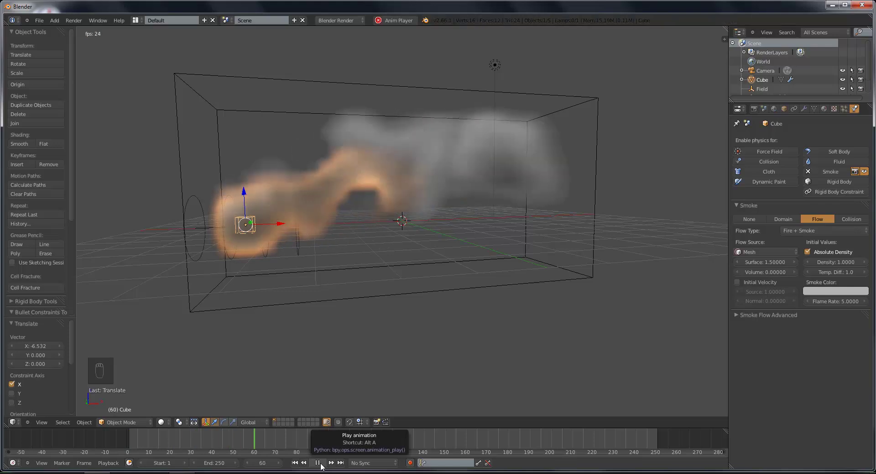
{"action": "left_click", "coordinate": [318, 463]}
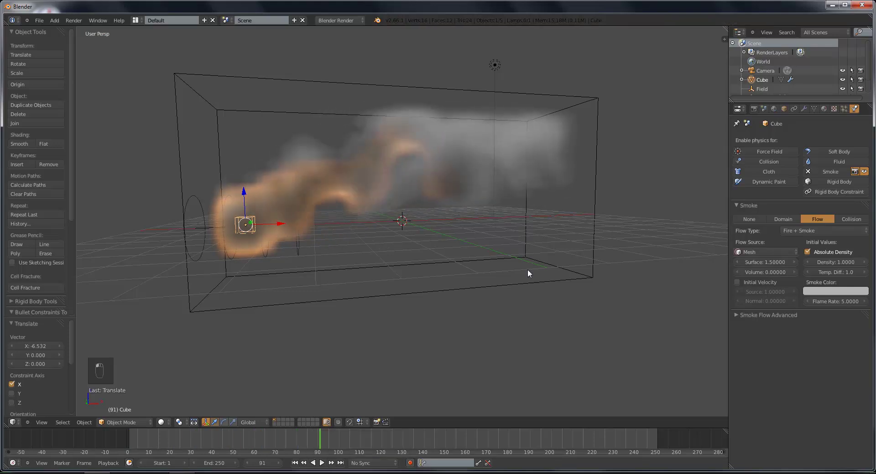
{"action": "middle_click_drag", "start_coordinate": [528, 269], "coordinate": [486, 285]}
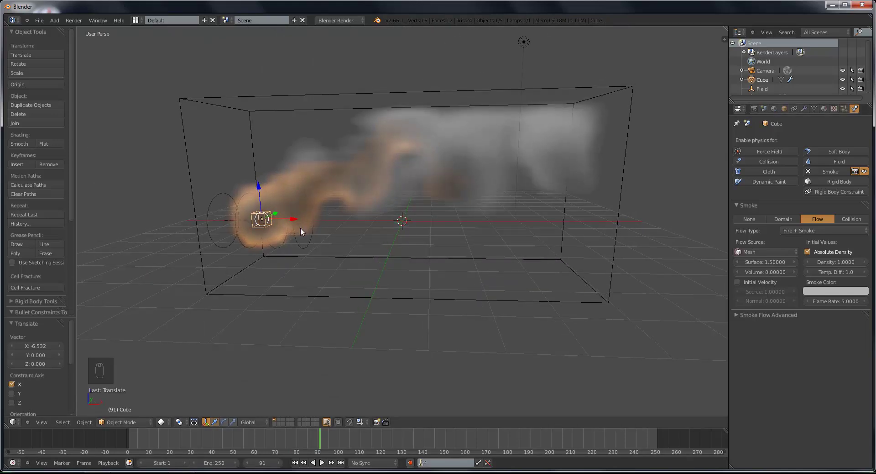
{"action": "left_click", "coordinate": [777, 254]}
{"action": "left_click", "coordinate": [767, 250]}
{"action": "mouse_move", "coordinate": [348, 251]}
{"action": "middle_mouse_down"}
{"action": "mouse_move", "coordinate": [359, 234]}
{"action": "mouse_move", "coordinate": [435, 254]}
{"action": "mouse_move", "coordinate": [334, 260]}
{"action": "middle_mouse_up"}
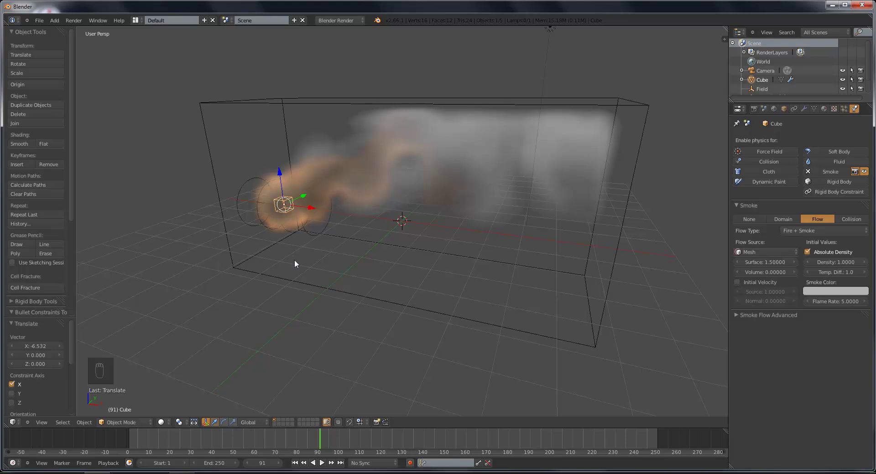
{"action": "middle_click_drag", "start_coordinate": [296, 260], "coordinate": [340, 250]}
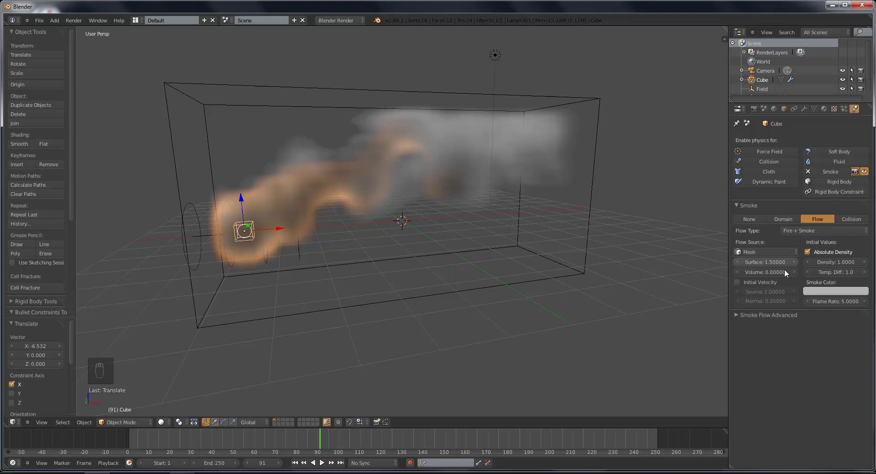
Step: Enable Initial Velocity on the emitter cube's flow and play the animation from the start to preview it
{"action": "left_click", "coordinate": [743, 282]}
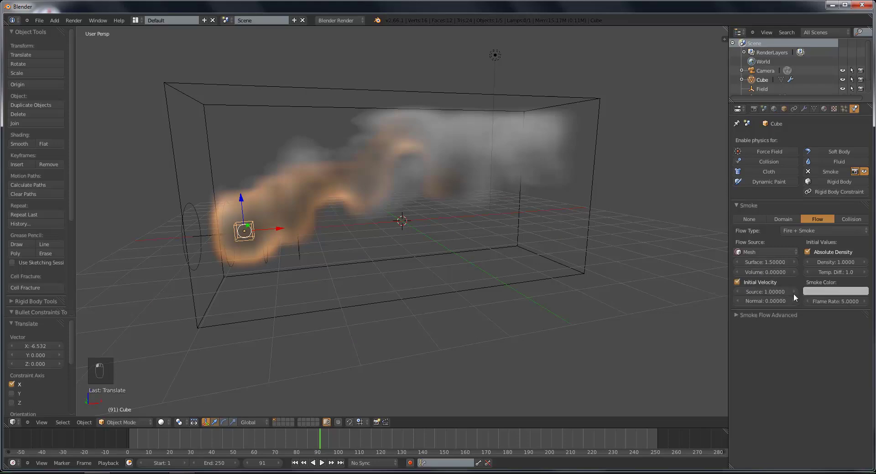
{"action": "left_click", "coordinate": [295, 462]}
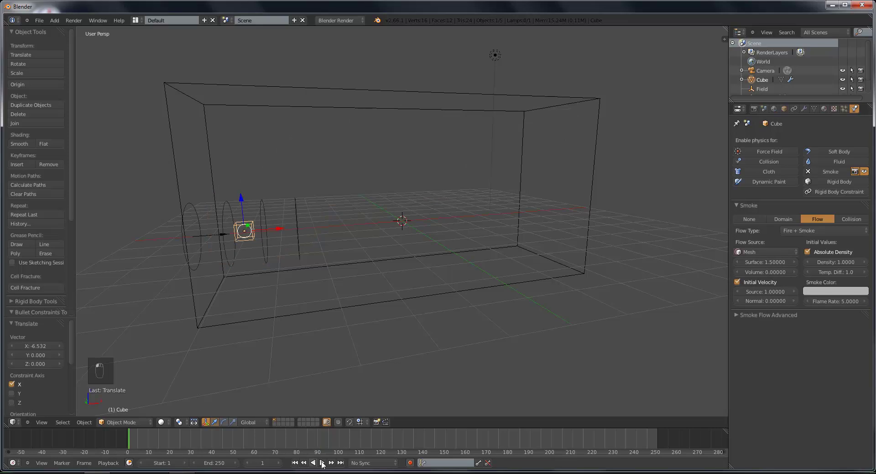
{"action": "left_click", "coordinate": [322, 463]}
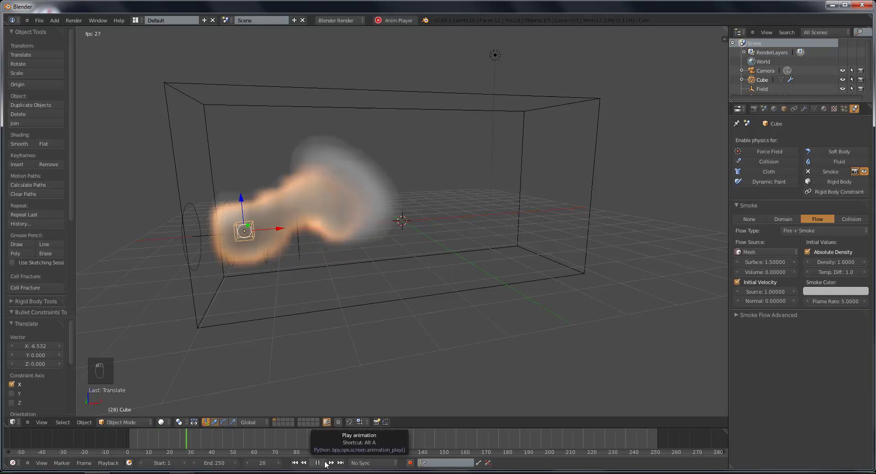
{"action": "left_click", "coordinate": [326, 462]}
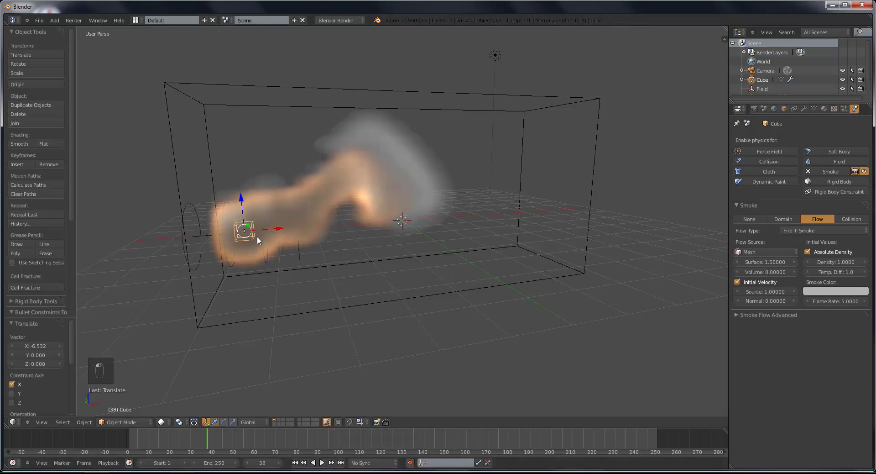
Step: Set the emitter's initial velocity Source to 2 and play the animation from the start to preview it
{"action": "left_click", "coordinate": [768, 292]}
{"action": "type", "text": "2"}
{"action": "key", "text": "Return"}
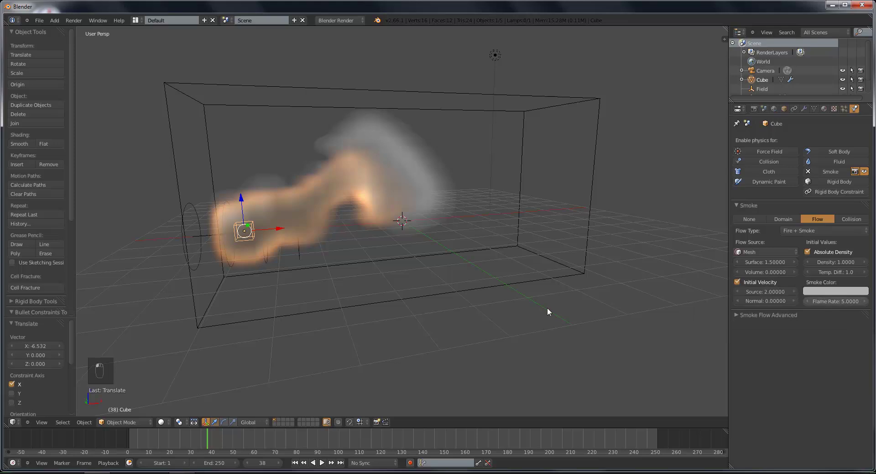
{"action": "left_click", "coordinate": [295, 462]}
{"action": "left_click", "coordinate": [323, 462]}
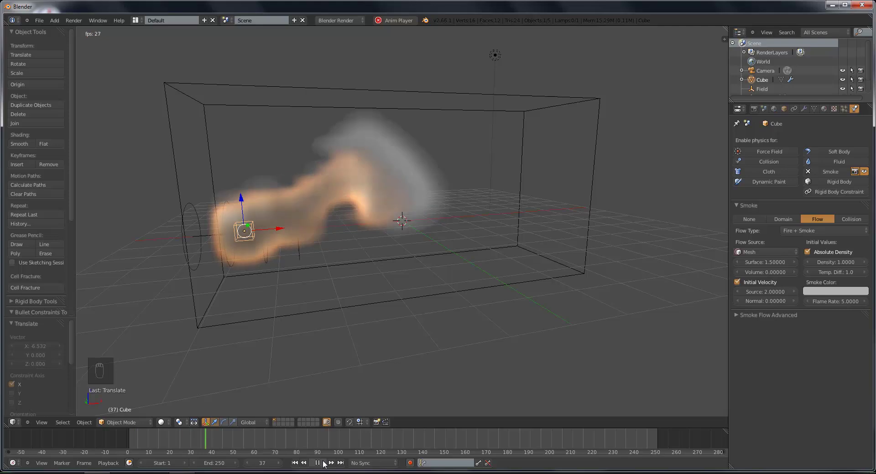
{"action": "key", "text": "alt+a"}
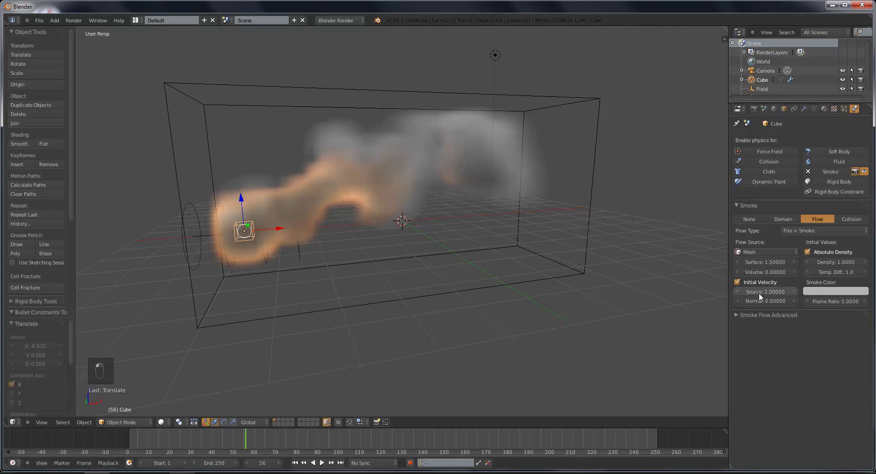
Step: Set the emitter's initial velocity Source to 1 and Normal to 1, and preview the animation from the start
{"action": "left_click", "coordinate": [758, 292]}
{"action": "type", "text": "1"}
{"action": "left_click", "coordinate": [771, 302]}
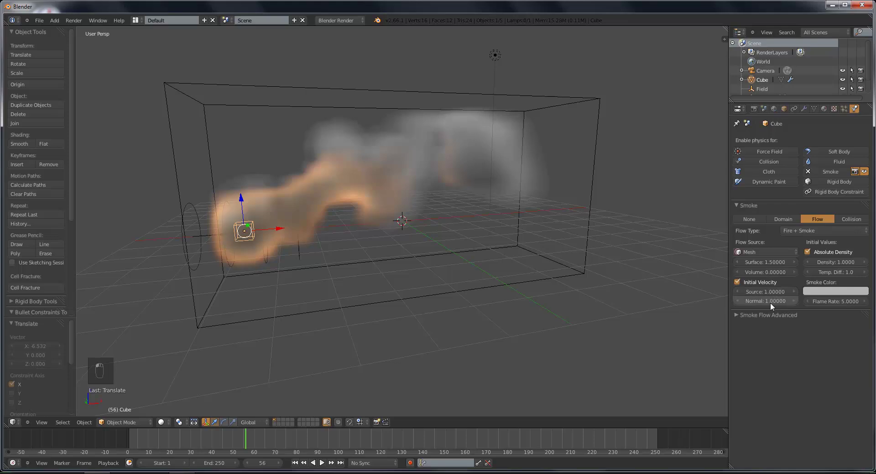
{"action": "left_click", "coordinate": [295, 463]}
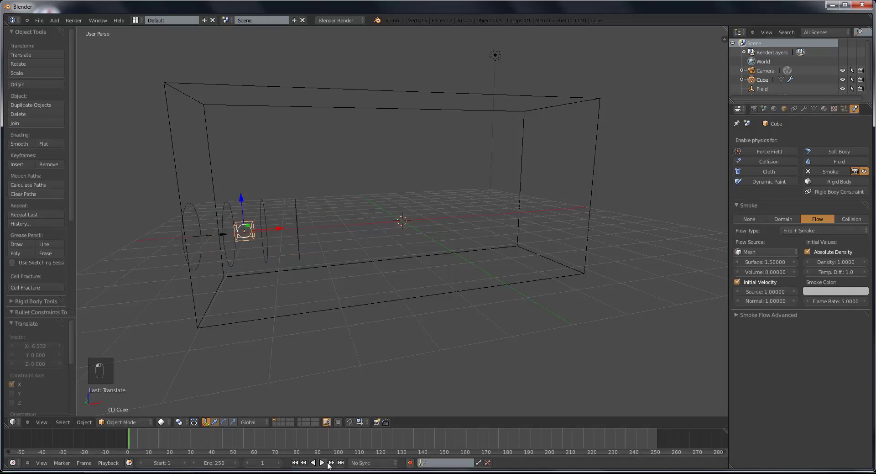
{"action": "left_click", "coordinate": [323, 462]}
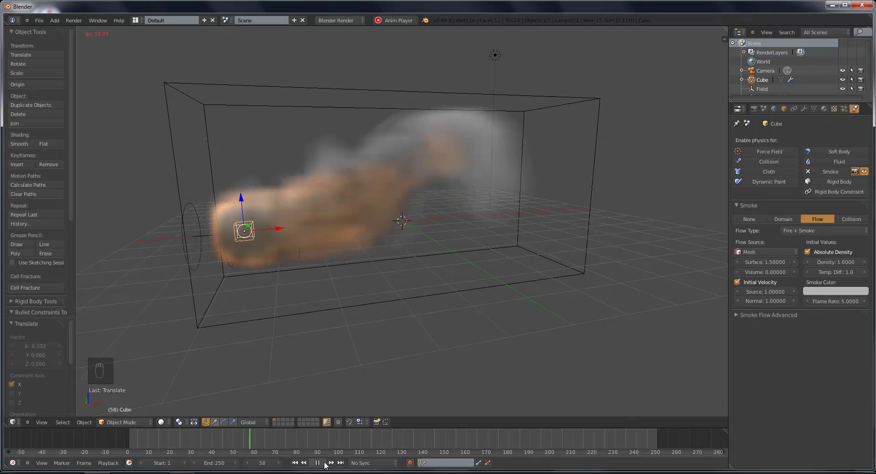
{"action": "left_click", "coordinate": [317, 462]}
Step: Subdivide the emitter cube's mesh smoothly with one cut, then return to Object Mode
{"action": "middle_click_drag", "start_coordinate": [282, 286], "coordinate": [301, 281]}
{"action": "key", "text": "Tab"}
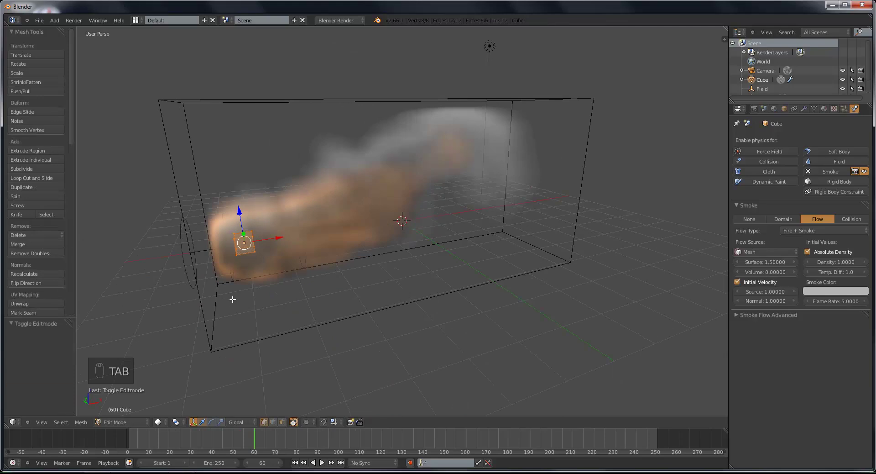
{"action": "key", "text": "w"}
{"action": "left_click", "coordinate": [292, 236]}
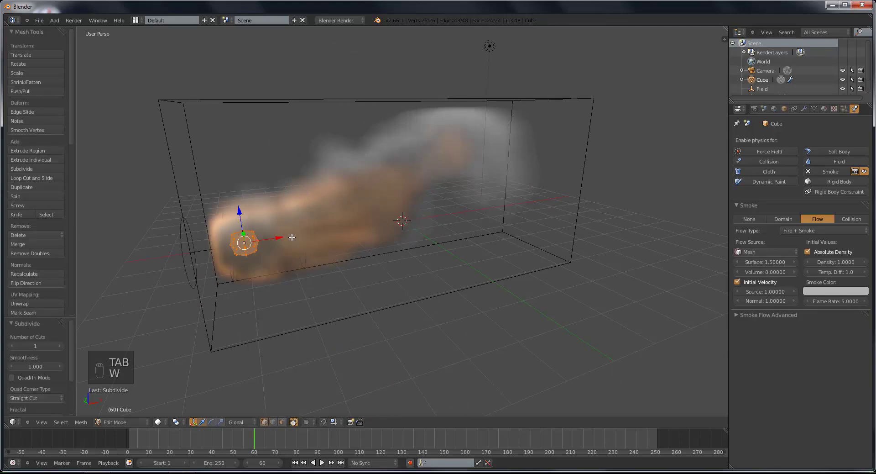
{"action": "key", "text": "Tab"}
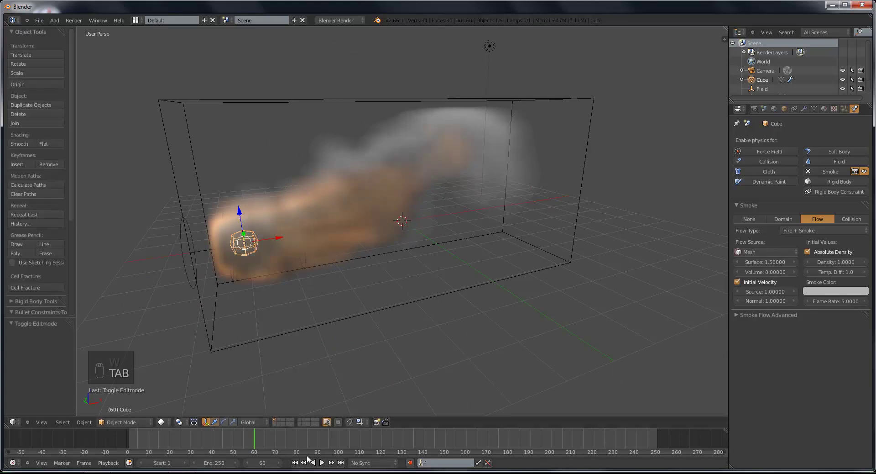
Step: Play the simulation from the first frame to preview the fire from the subdivided emitter, then stop playback
{"action": "left_click", "coordinate": [295, 463]}
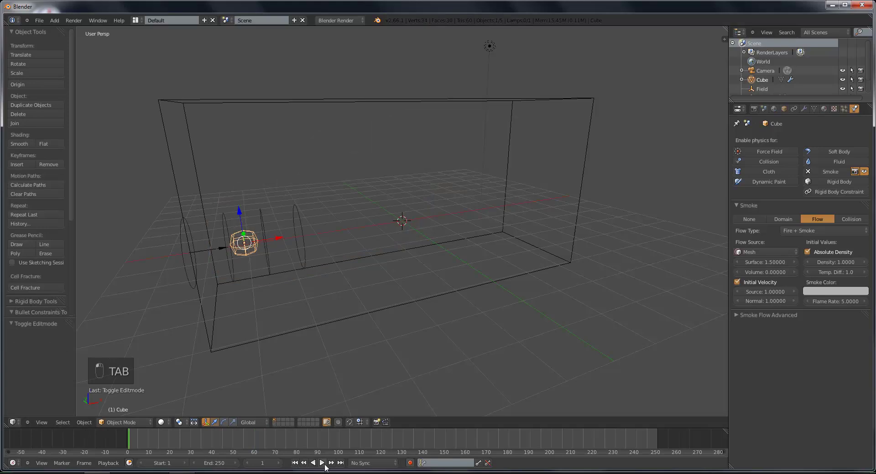
{"action": "left_click", "coordinate": [323, 463]}
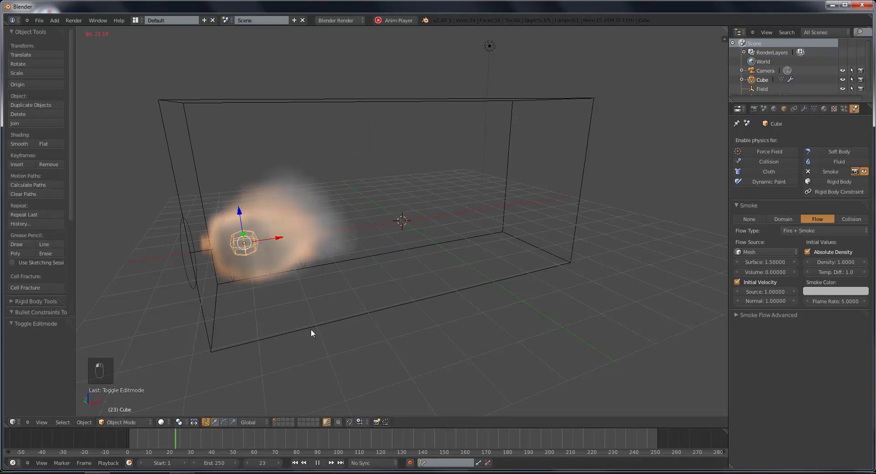
{"action": "middle_click_drag", "start_coordinate": [367, 270], "coordinate": [366, 292]}
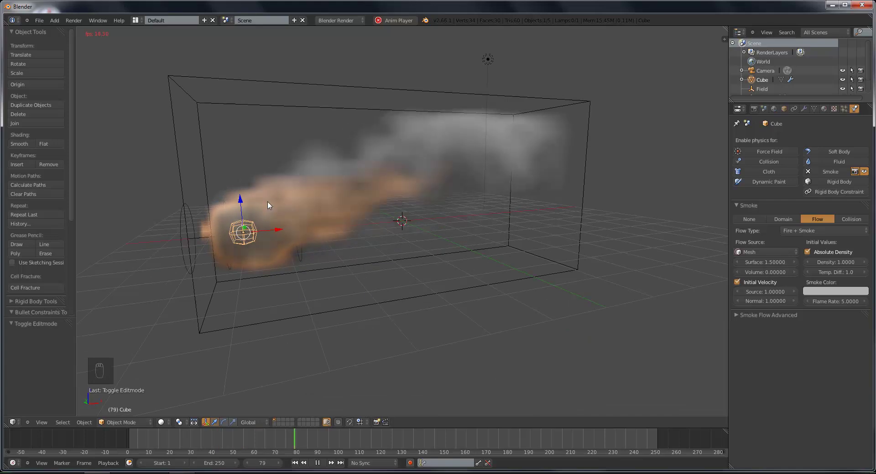
{"action": "key", "text": "alt+a"}
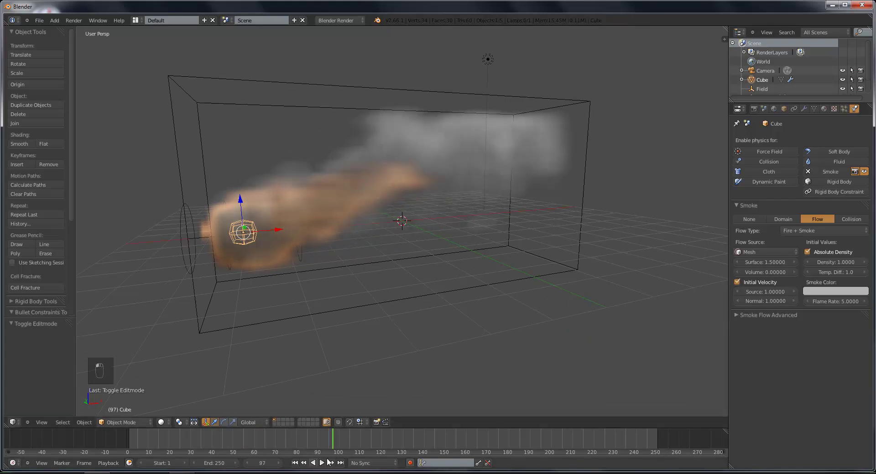
Step: Set the emitter's initial velocity Normal to 2 and preview the animation from the start at different angles
{"action": "left_click", "coordinate": [767, 302]}
{"action": "type", "text": "2"}
{"action": "key", "text": "Return"}
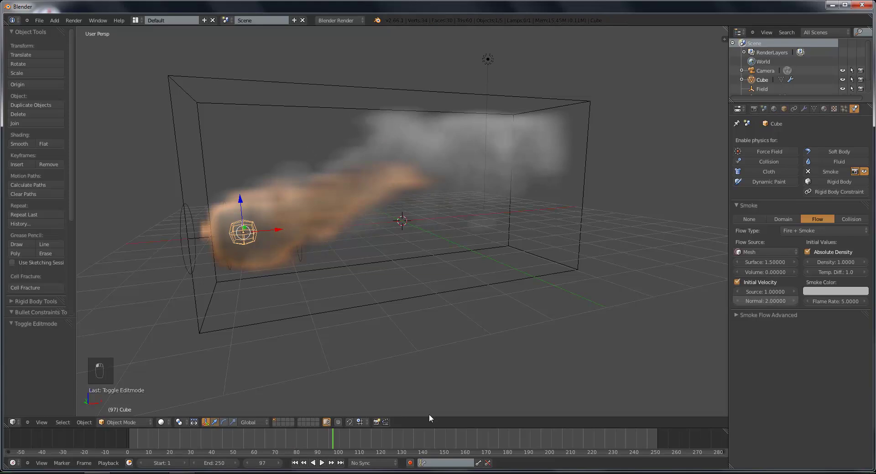
{"action": "left_click", "coordinate": [295, 463]}
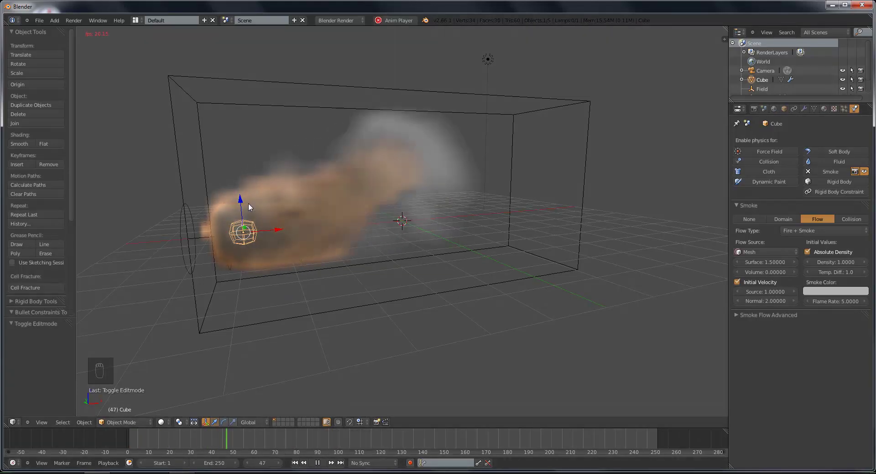
{"action": "middle_click_drag", "start_coordinate": [259, 235], "coordinate": [331, 270]}
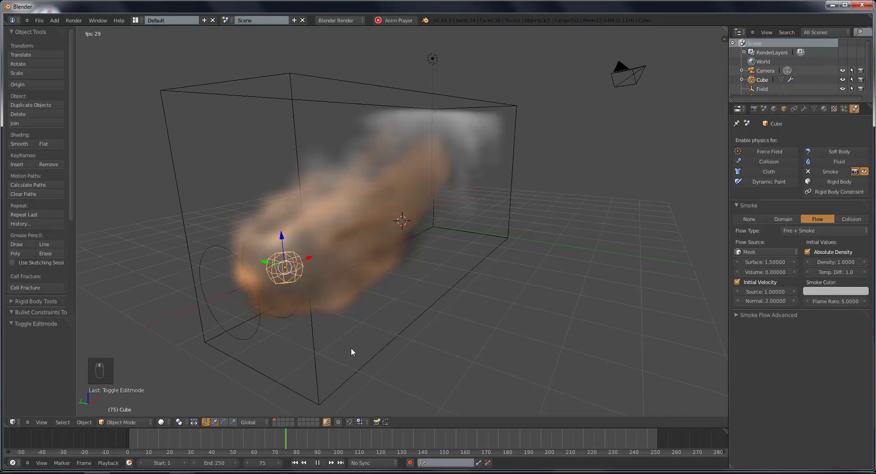
{"action": "middle_click_drag", "start_coordinate": [352, 347], "coordinate": [302, 348]}
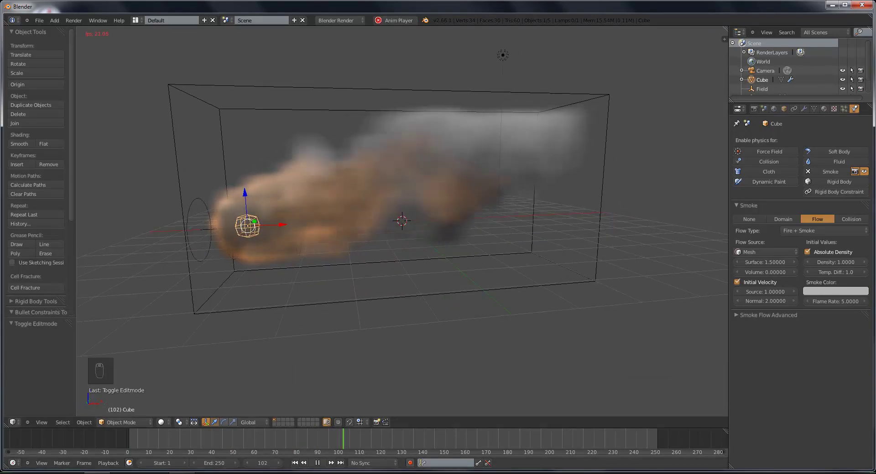
{"action": "left_click", "coordinate": [318, 462]}
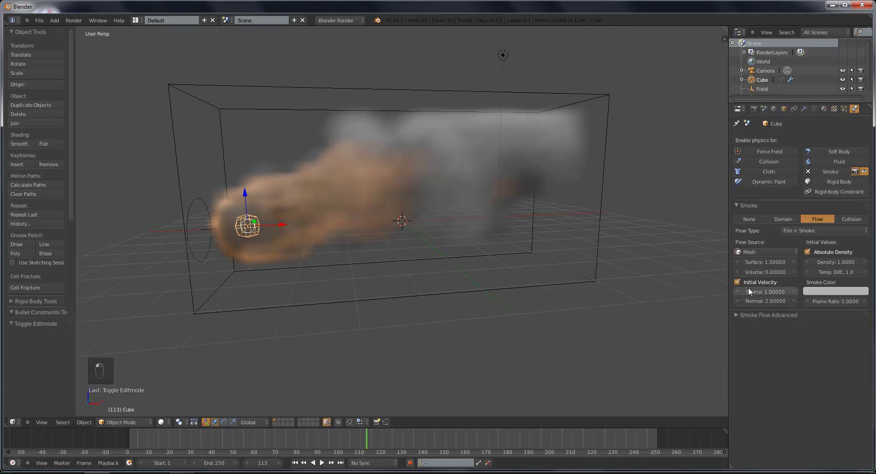
Step: Save the scene as fire_tut in the Smoke_fire folder
{"action": "key", "text": "ctrl+s"}
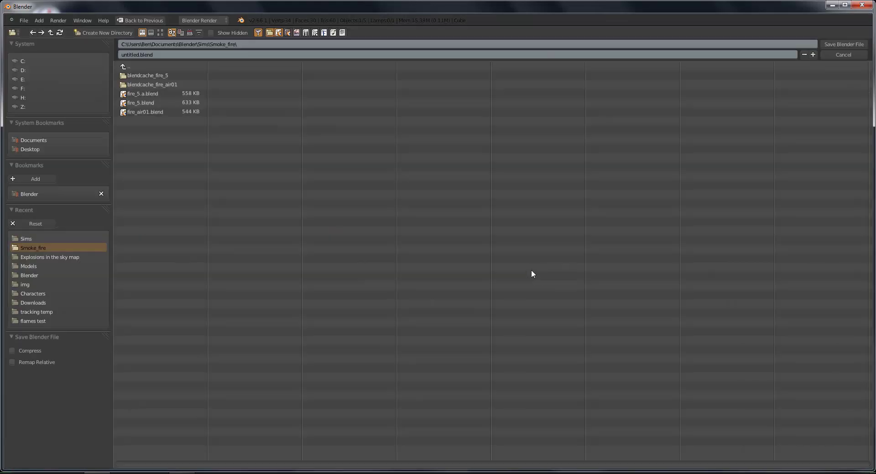
{"action": "left_click", "coordinate": [159, 54]}
{"action": "type", "text": "fire_tu"}
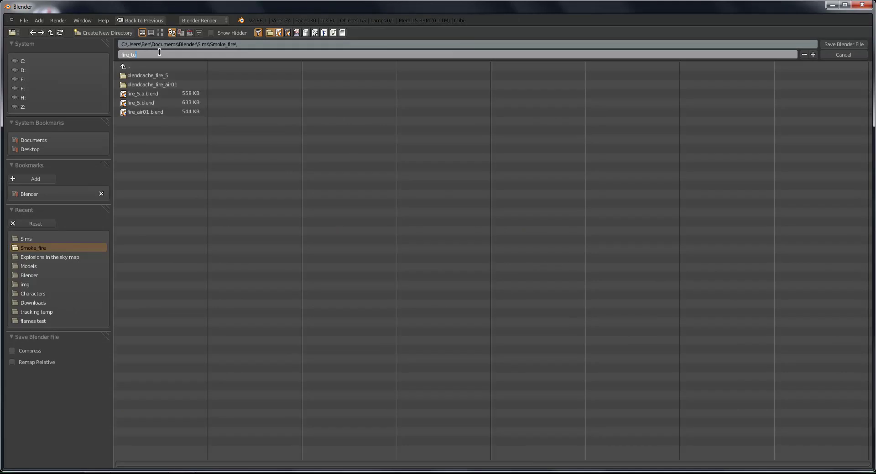
{"action": "type", "text": "t"}
{"action": "key", "text": "Return"}
{"action": "key", "text": "Return"}
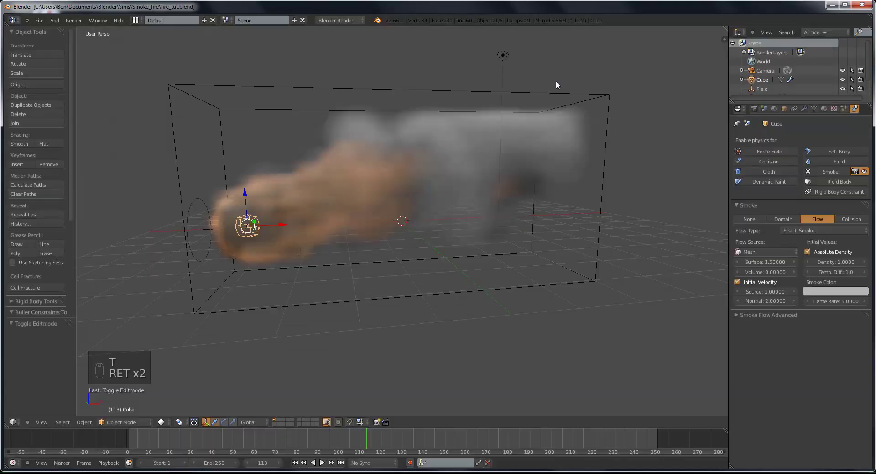
Step: Enable Smoke Adaptive Domain on the smoke domain and play the animation from the start to preview it
{"action": "right_click", "coordinate": [598, 264]}
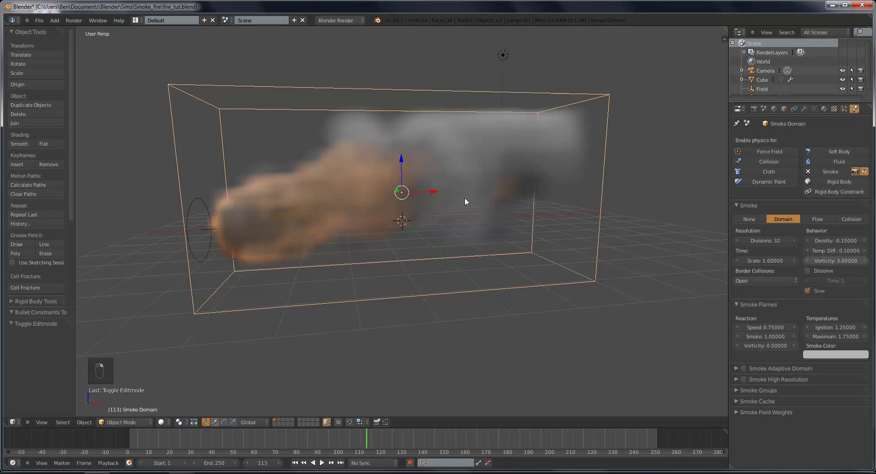
{"action": "right_click", "coordinate": [250, 225]}
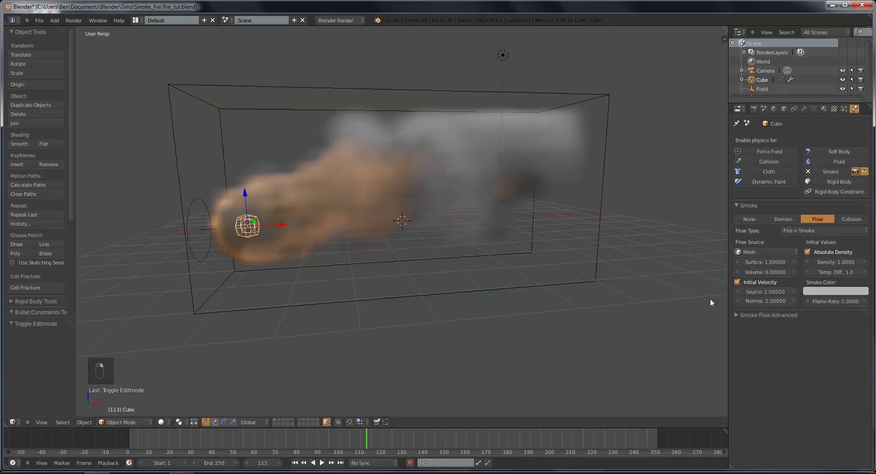
{"action": "right_click", "coordinate": [582, 245]}
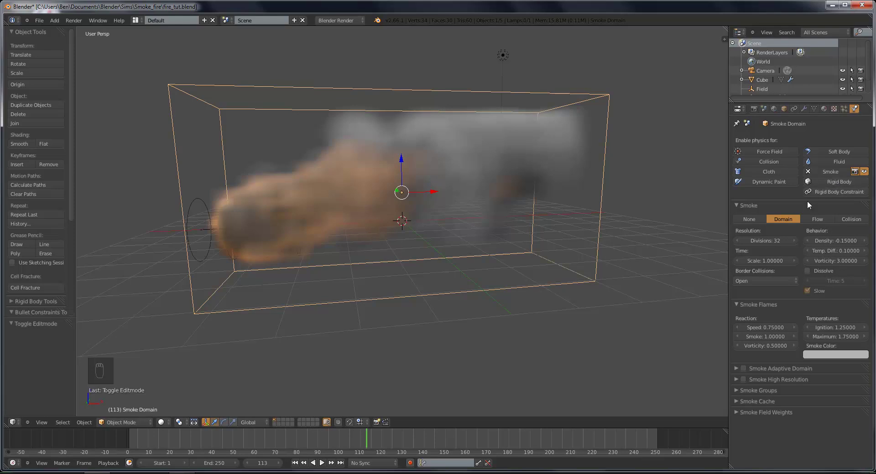
{"action": "left_click", "coordinate": [744, 368]}
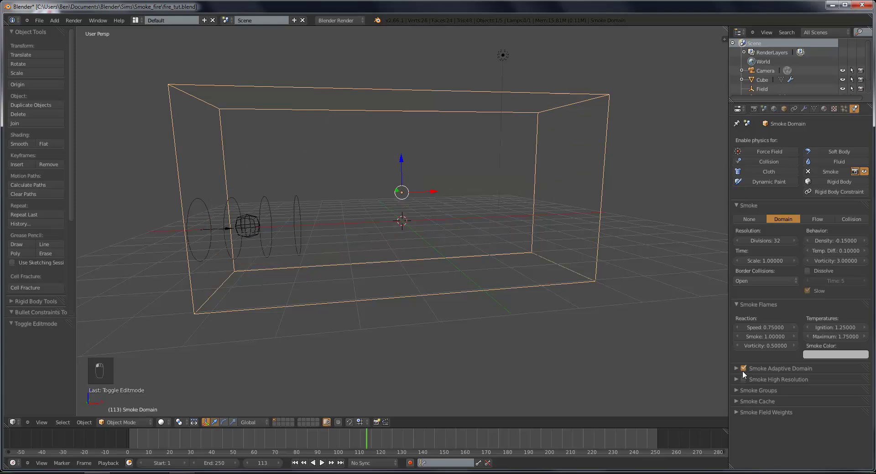
{"action": "left_click", "coordinate": [296, 463]}
{"action": "left_click", "coordinate": [322, 463]}
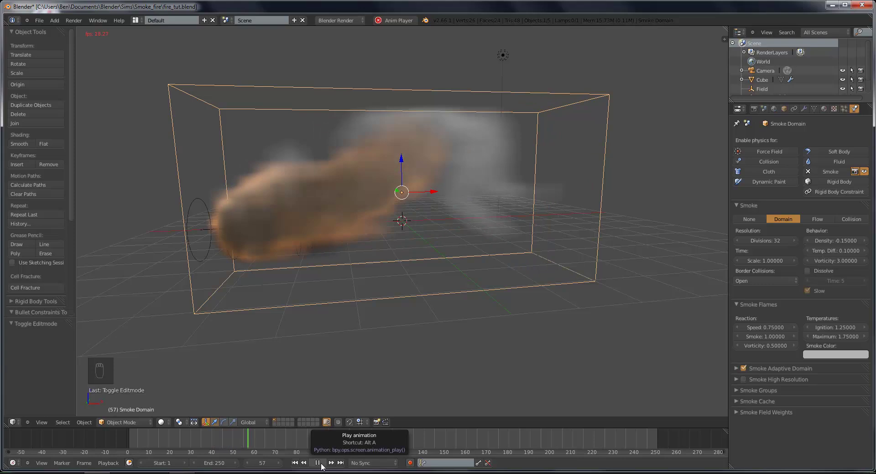
{"action": "key", "text": "Escape"}
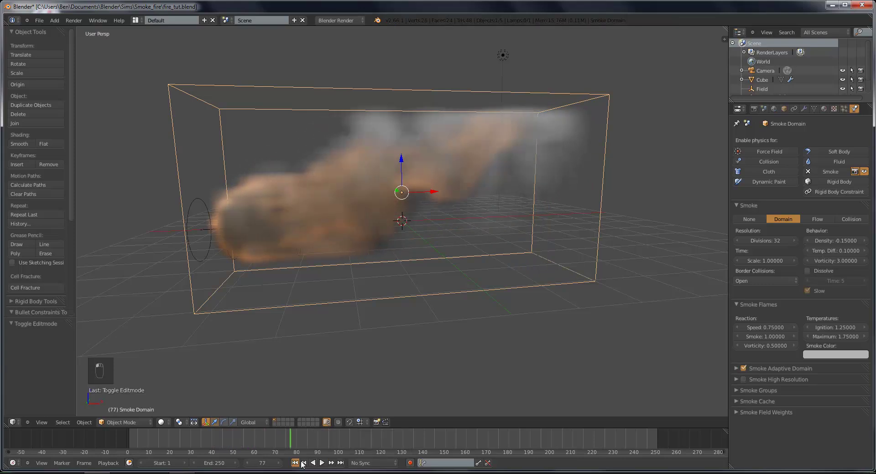
Step: Replay the simulation from the first frame to examine how the adaptive domain follows the smoke
{"action": "left_click", "coordinate": [320, 463]}
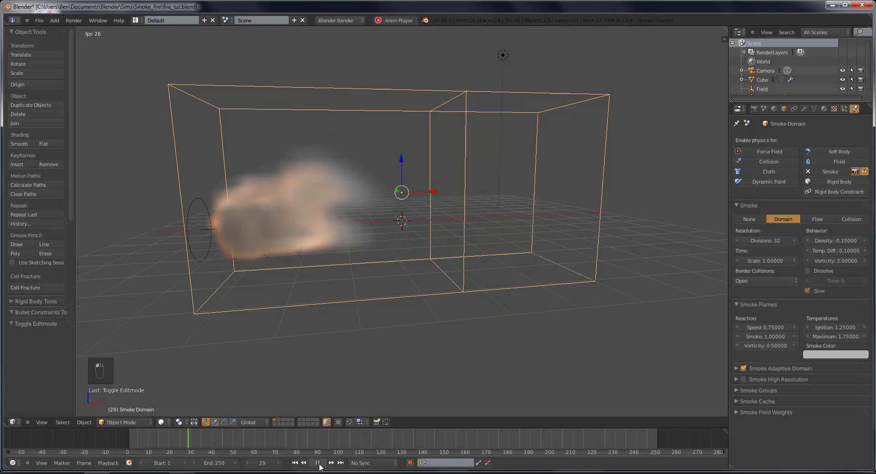
{"action": "left_click", "coordinate": [318, 463]}
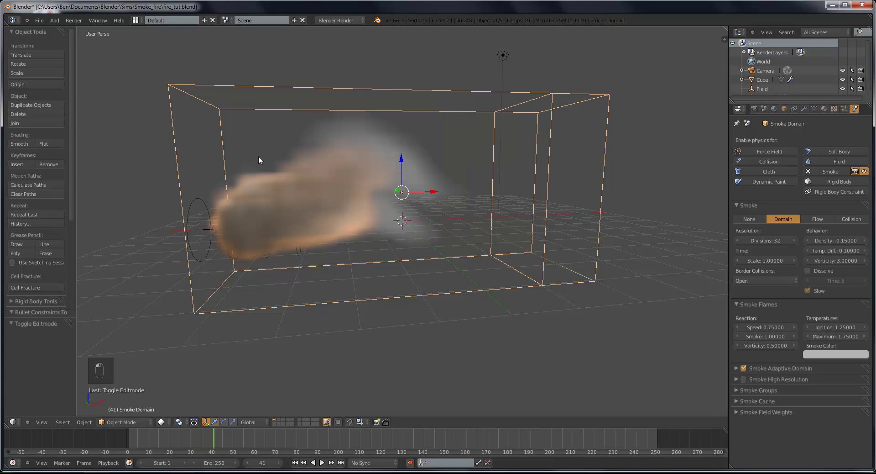
{"action": "left_click", "coordinate": [295, 464]}
{"action": "left_click", "coordinate": [322, 463]}
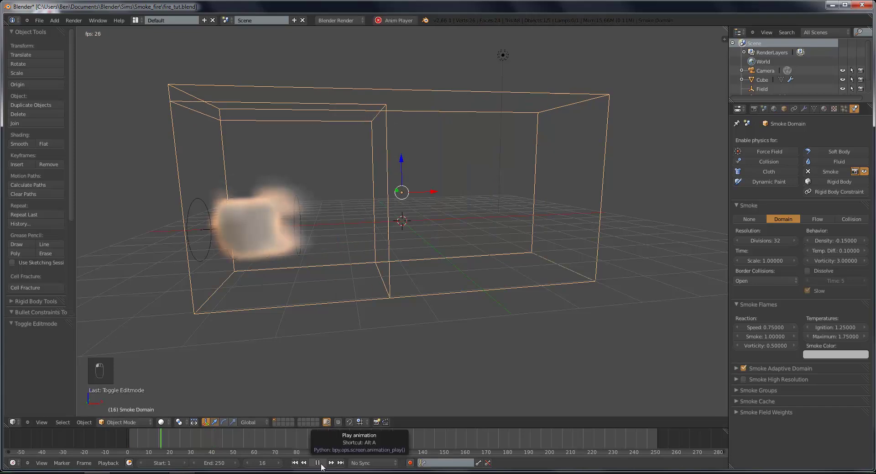
{"action": "left_click", "coordinate": [318, 463]}
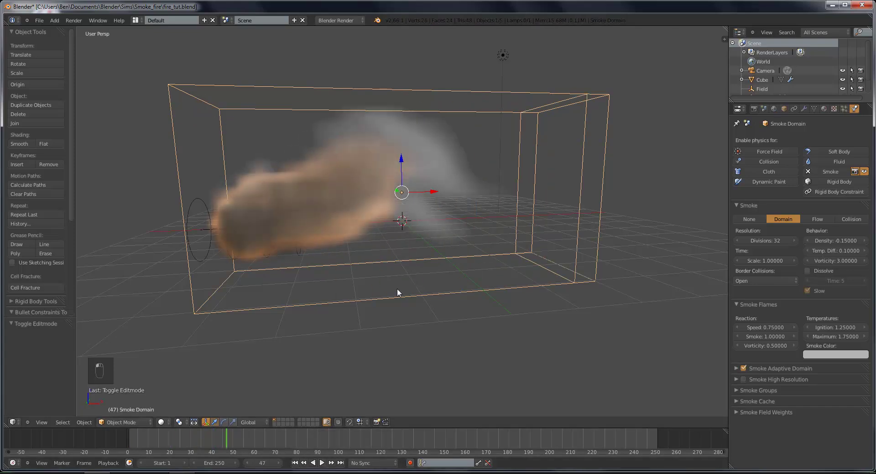
{"action": "middle_click_drag", "start_coordinate": [397, 289], "coordinate": [385, 266]}
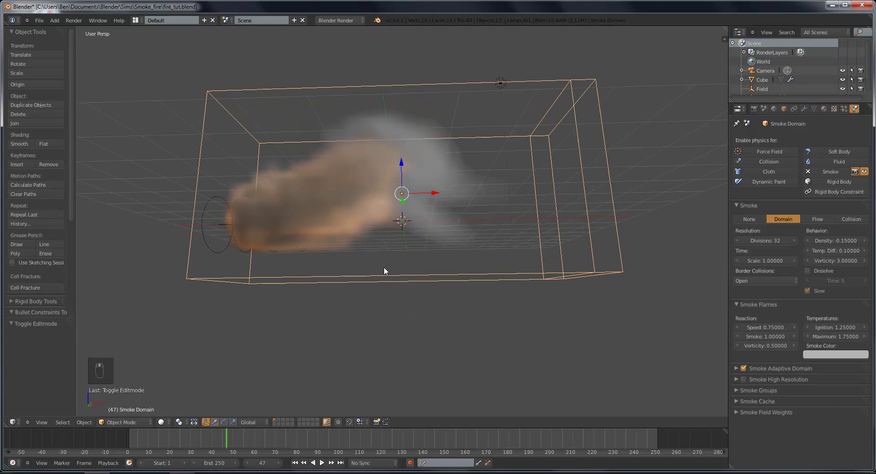
Step: Set the smoke domain's resolution to 64 divisions and preview the simulation from the first frame
{"action": "left_click", "coordinate": [770, 241]}
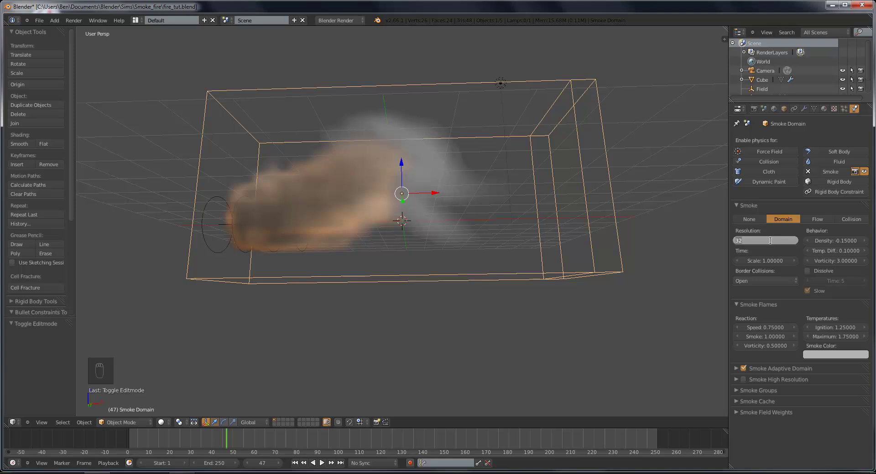
{"action": "key", "text": "Return"}
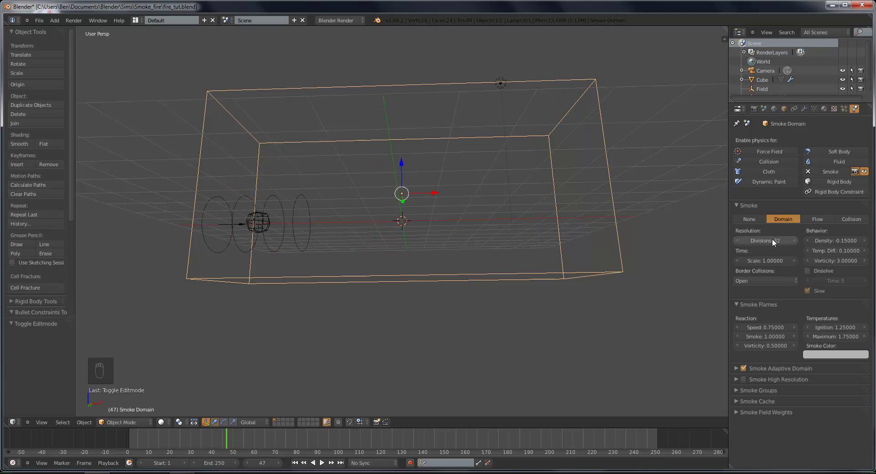
{"action": "left_click", "coordinate": [772, 240]}
{"action": "key", "text": "Return"}
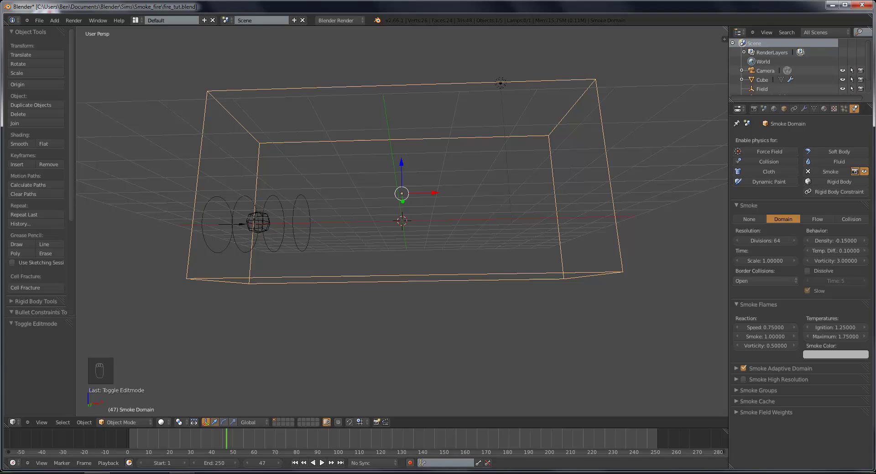
{"action": "left_click", "coordinate": [297, 464]}
{"action": "left_click", "coordinate": [322, 463]}
{"action": "middle_click_drag", "start_coordinate": [394, 284], "coordinate": [411, 289]}
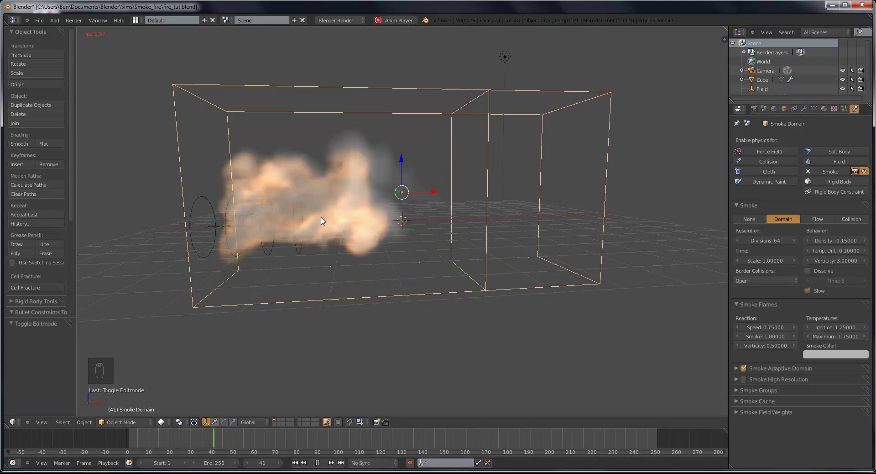
{"action": "mouse_move", "coordinate": [264, 229]}
{"action": "middle_mouse_down"}
{"action": "mouse_move", "coordinate": [329, 239]}
{"action": "mouse_move", "coordinate": [273, 240]}
{"action": "middle_mouse_up"}
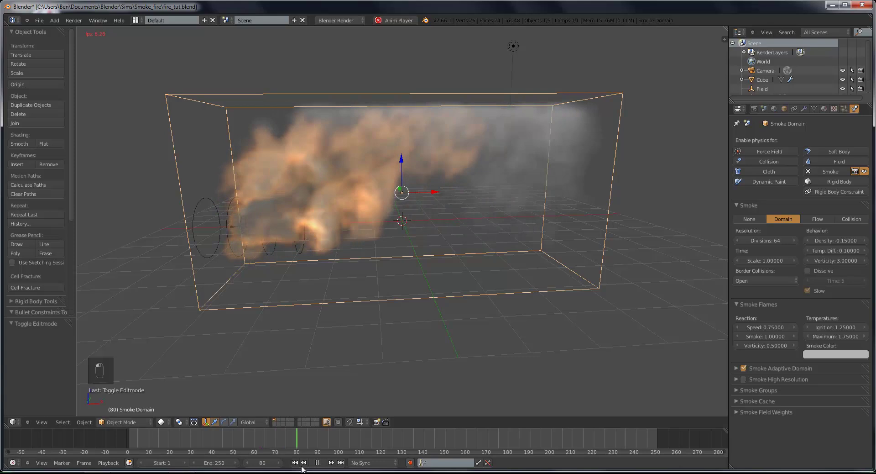
{"action": "left_click", "coordinate": [318, 463]}
Step: Set the emitter cube's initial velocity Normal to 1 and preview the higher-resolution simulation from the start
{"action": "middle_click_drag", "start_coordinate": [305, 322], "coordinate": [277, 236]}
{"action": "right_click", "coordinate": [254, 238]}
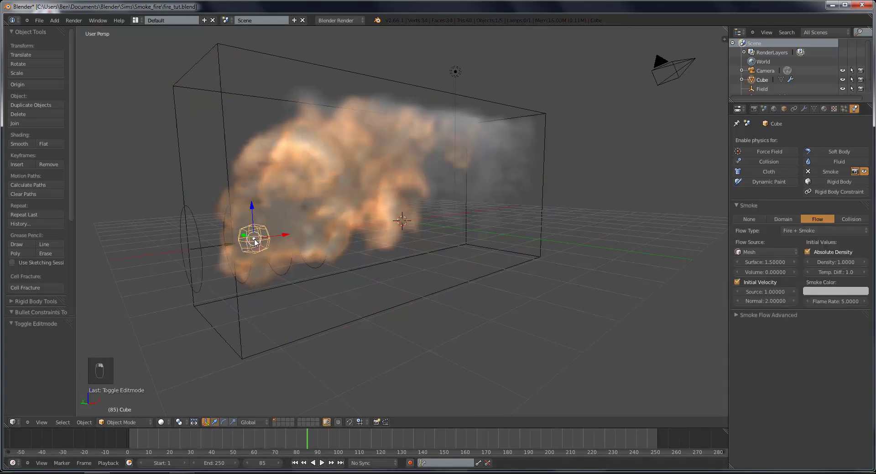
{"action": "left_click", "coordinate": [763, 301]}
{"action": "type", "text": "1"}
{"action": "key", "text": "Return"}
{"action": "left_click", "coordinate": [294, 462]}
{"action": "left_click", "coordinate": [322, 462]}
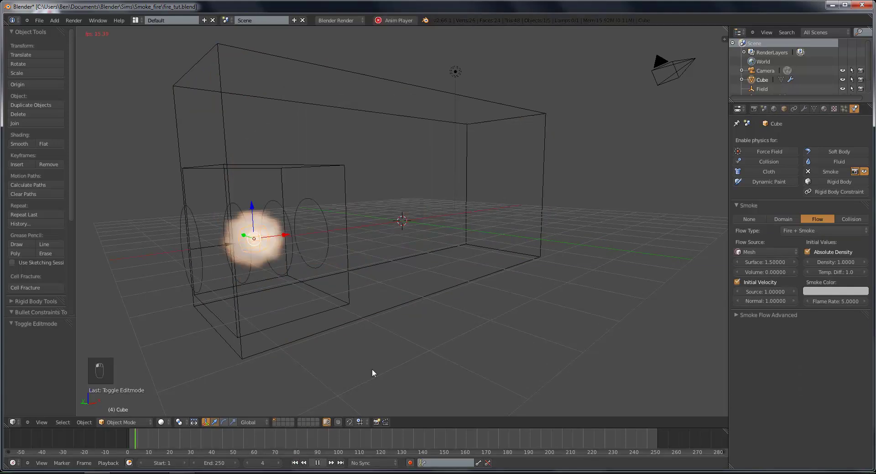
{"action": "middle_click_drag", "start_coordinate": [372, 368], "coordinate": [366, 278]}
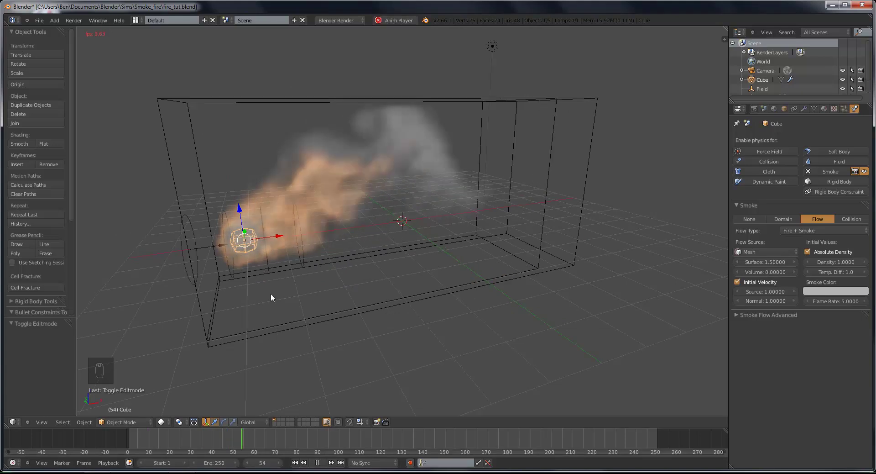
{"action": "middle_click_drag", "start_coordinate": [270, 295], "coordinate": [328, 388]}
{"action": "left_click", "coordinate": [317, 463]}
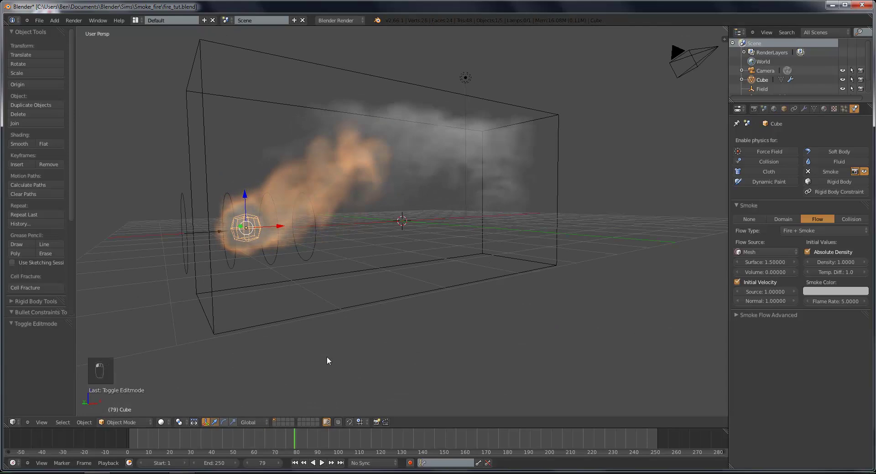
Step: Select the smoke domain and set its behavior Density to -0.3
{"action": "middle_click_drag", "start_coordinate": [327, 356], "coordinate": [305, 355]}
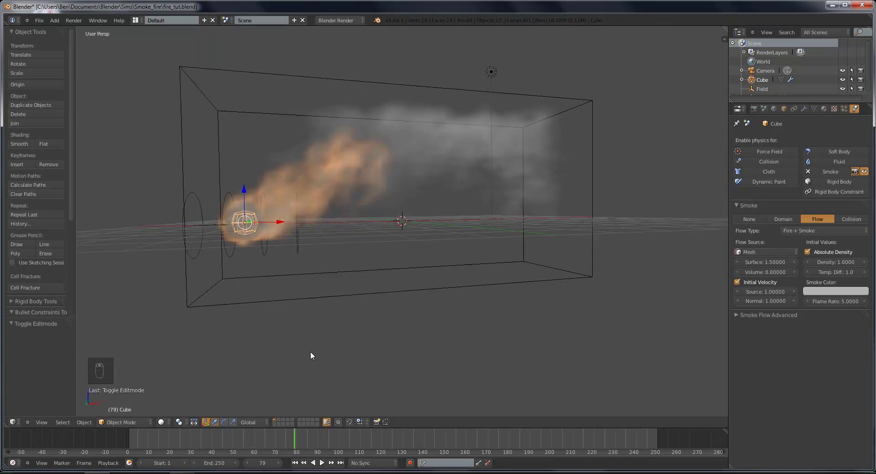
{"action": "right_click", "coordinate": [590, 276]}
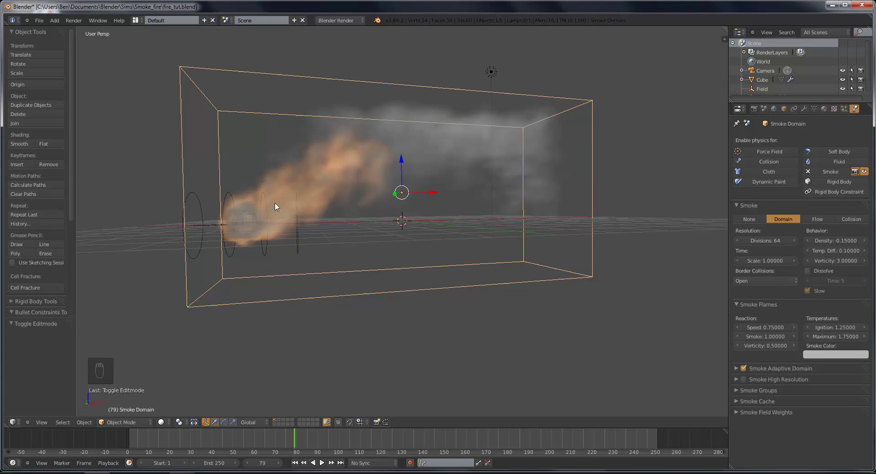
{"action": "left_click_drag", "start_coordinate": [282, 197], "coordinate": [451, 145]}
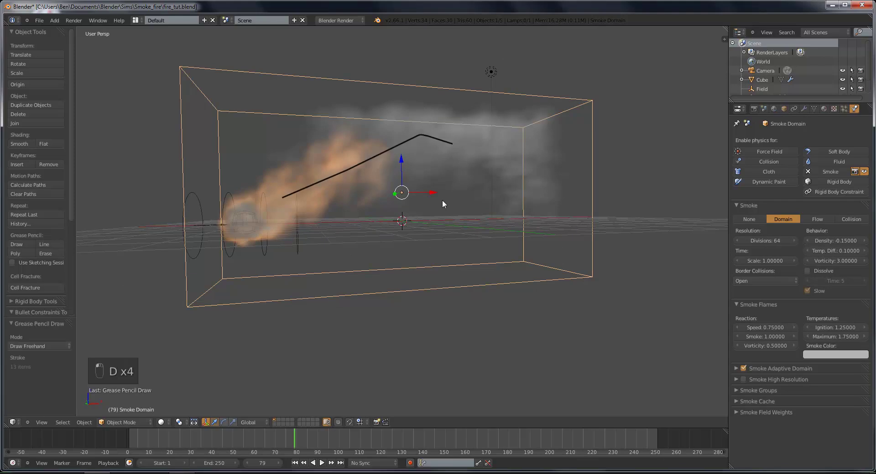
{"action": "key", "text": "ctrl+z"}
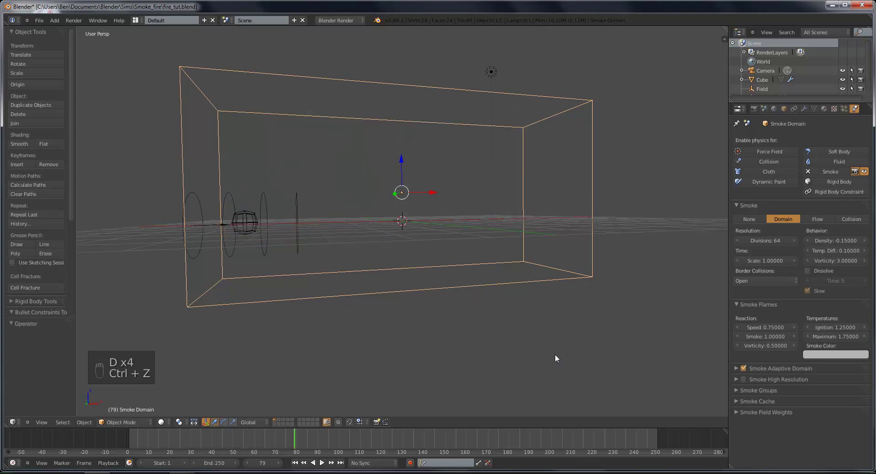
{"action": "left_click", "coordinate": [838, 239]}
{"action": "key", "text": "BackSpace"}
{"action": "type", "text": "-0.3"}
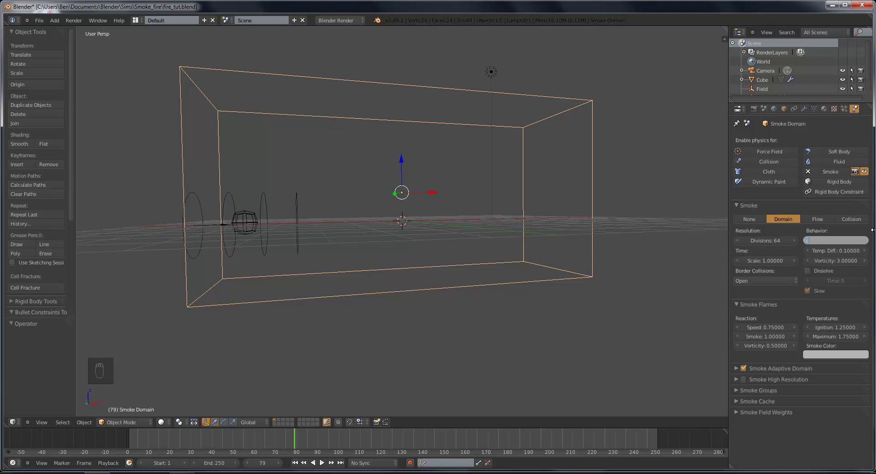
{"action": "key", "text": "Return"}
Step: Play the simulation from the first frame to examine how the smoke and flames rise with the new density
{"action": "left_click", "coordinate": [296, 463]}
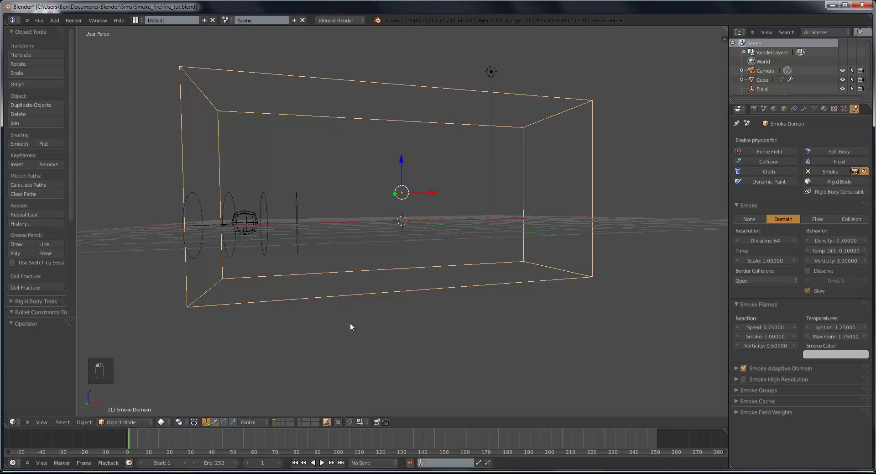
{"action": "key", "text": "space"}
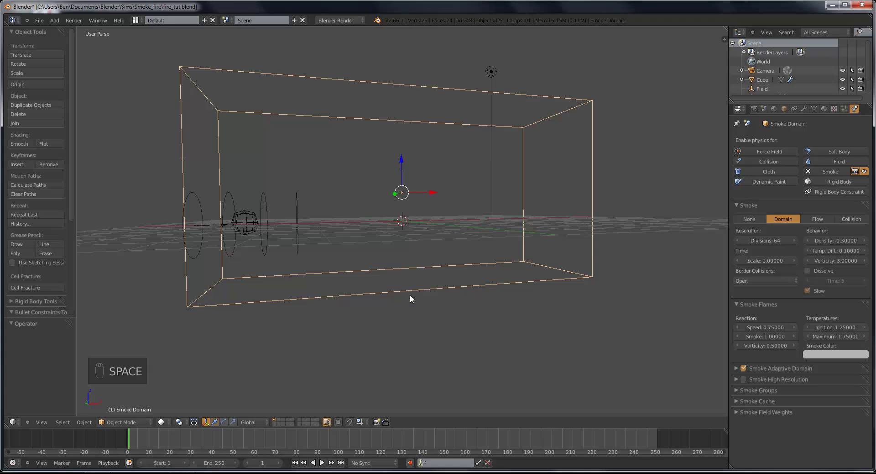
{"action": "key", "text": "alt+a"}
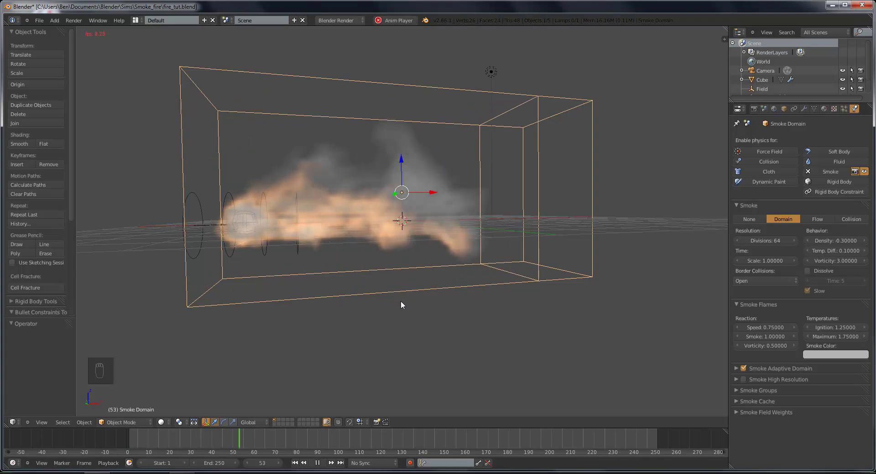
{"action": "key", "text": "alt+a"}
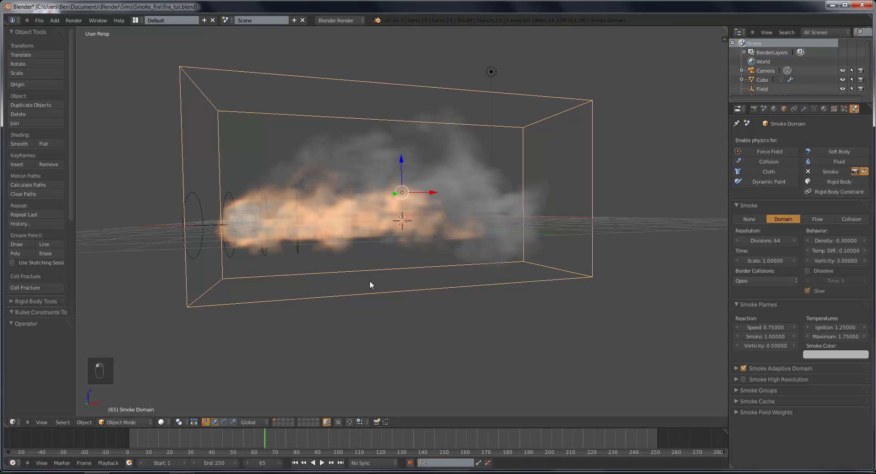
{"action": "mouse_move", "coordinate": [371, 281]}
{"action": "middle_mouse_down"}
{"action": "mouse_move", "coordinate": [439, 288]}
{"action": "mouse_move", "coordinate": [365, 287]}
{"action": "middle_mouse_up"}
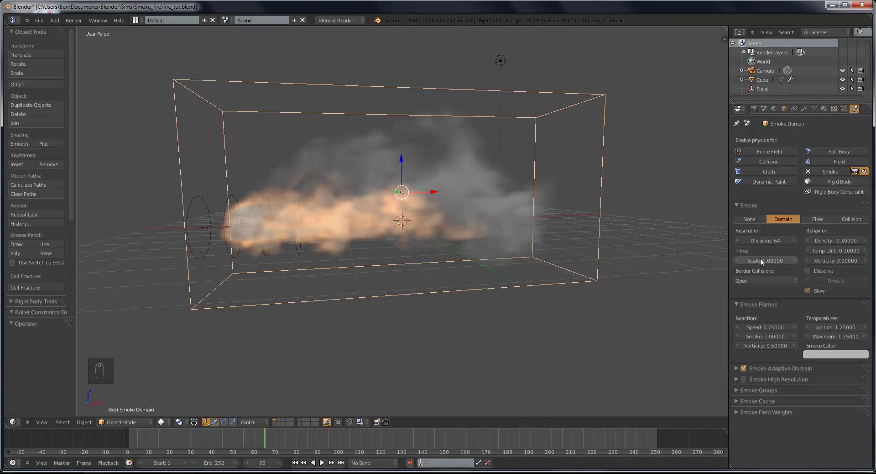
Step: Expand the smoke domain's Smoke Groups and Smoke Cache settings
{"action": "left_click", "coordinate": [740, 391]}
{"action": "left_click", "coordinate": [746, 428]}
{"action": "scroll", "coordinate": [746, 420], "scroll_direction": "down", "scroll_amount": 2}
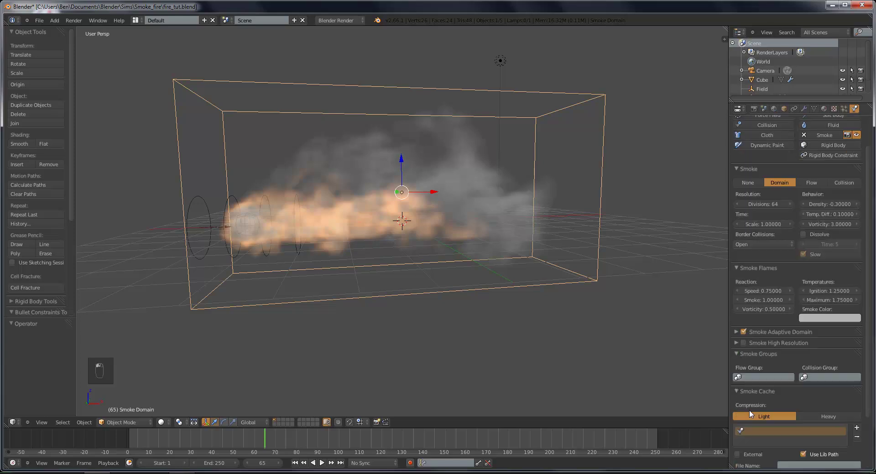
{"action": "scroll", "coordinate": [751, 414], "scroll_direction": "down", "scroll_amount": 3}
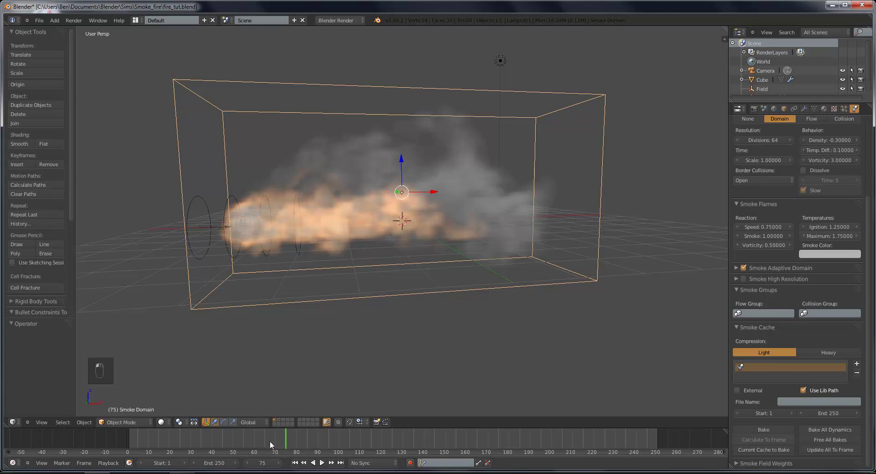
Step: Scrub back and forth through the cached simulation, ending at frame 54, to inspect the flame trail
{"action": "left_click_drag", "start_coordinate": [270, 440], "coordinate": [186, 437]}
{"action": "mouse_move", "coordinate": [471, 281]}
{"action": "middle_mouse_down"}
{"action": "mouse_move", "coordinate": [440, 303]}
{"action": "mouse_move", "coordinate": [480, 278]}
{"action": "middle_mouse_up"}
{"action": "left_click", "coordinate": [215, 438]}
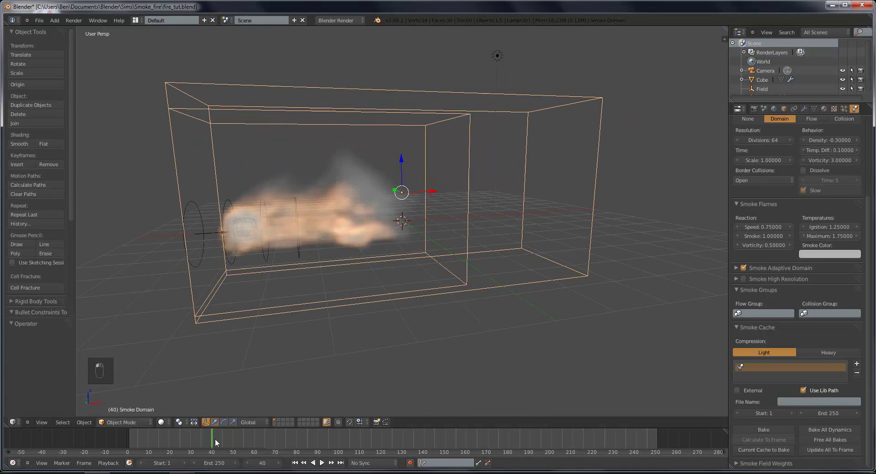
{"action": "left_click_drag", "start_coordinate": [215, 438], "coordinate": [242, 429]}
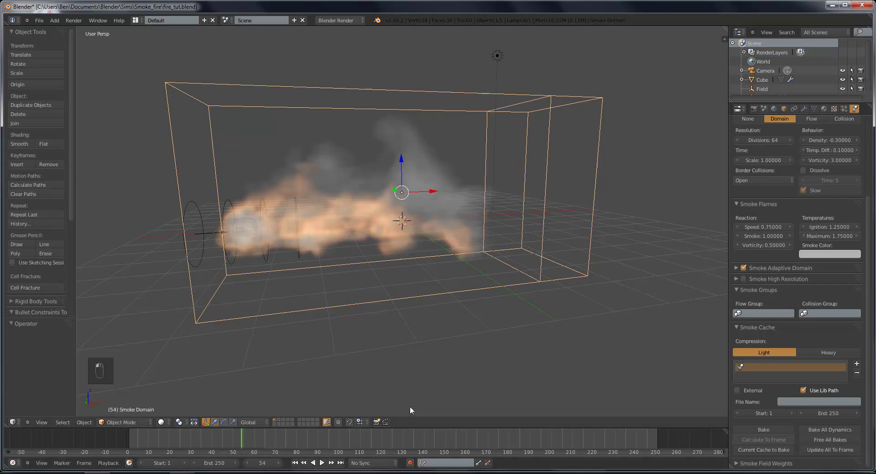
Step: Set the smoke cache's end frame to 150
{"action": "left_click", "coordinate": [838, 414]}
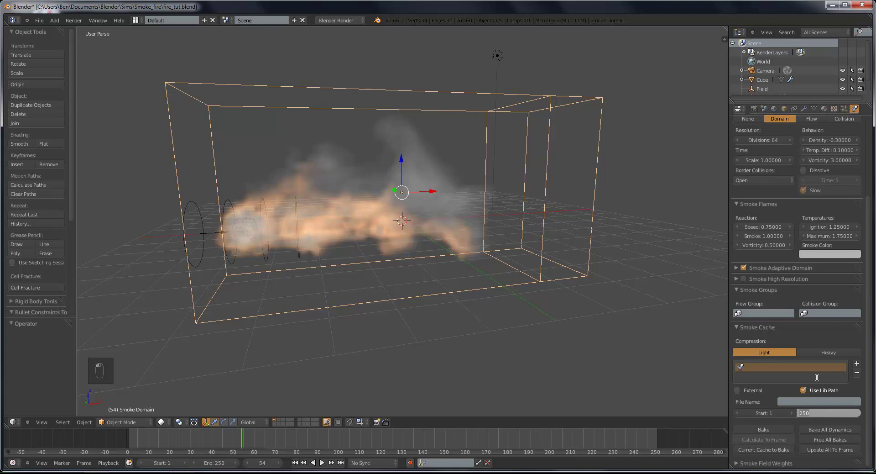
{"action": "type", "text": "150"}
{"action": "key", "text": "Return"}
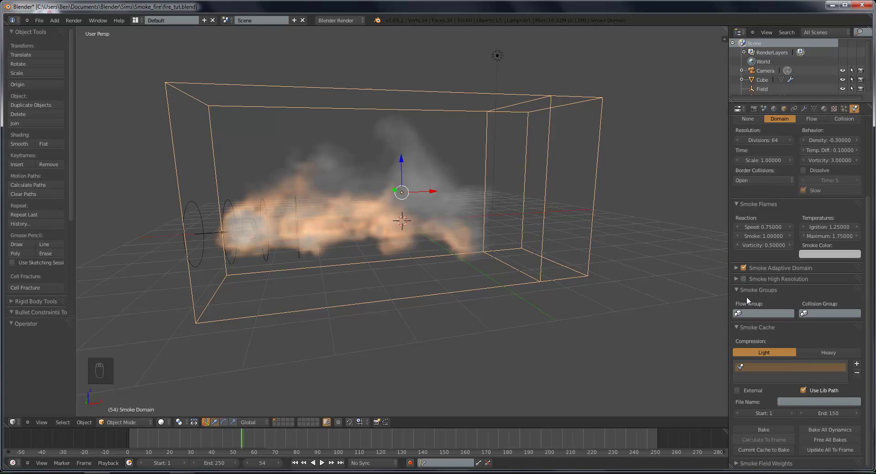
Step: Set the animation's end frame to 150 and save the file
{"action": "left_click", "coordinate": [213, 463]}
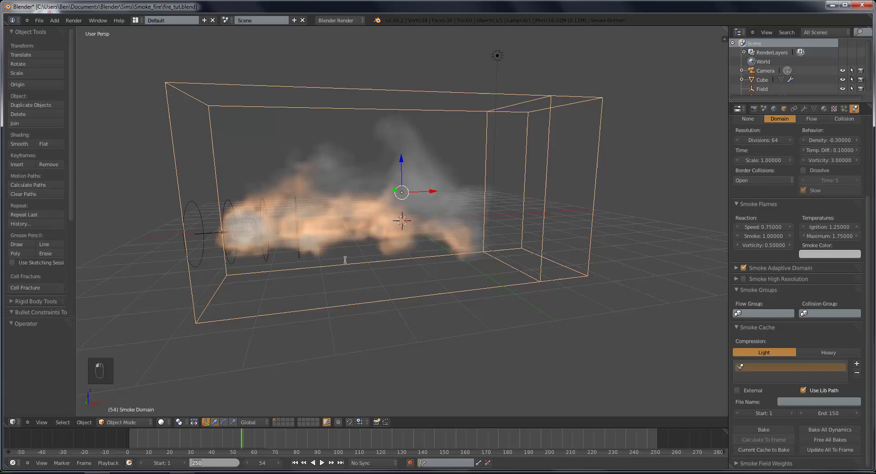
{"action": "type", "text": "150"}
{"action": "key", "text": "Return"}
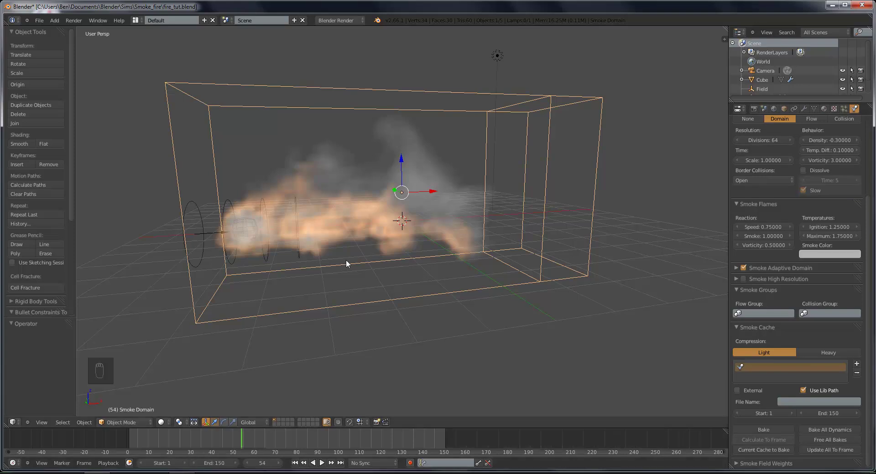
{"action": "key", "text": "ctrl+s"}
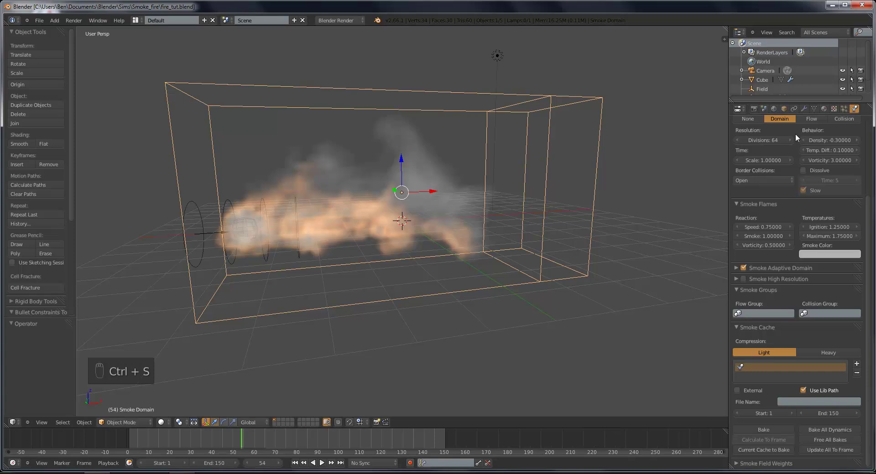
Step: Enable Smoke High Resolution with 2 divisions and set the domain's main resolution to 152 divisions
{"action": "left_click", "coordinate": [737, 278]}
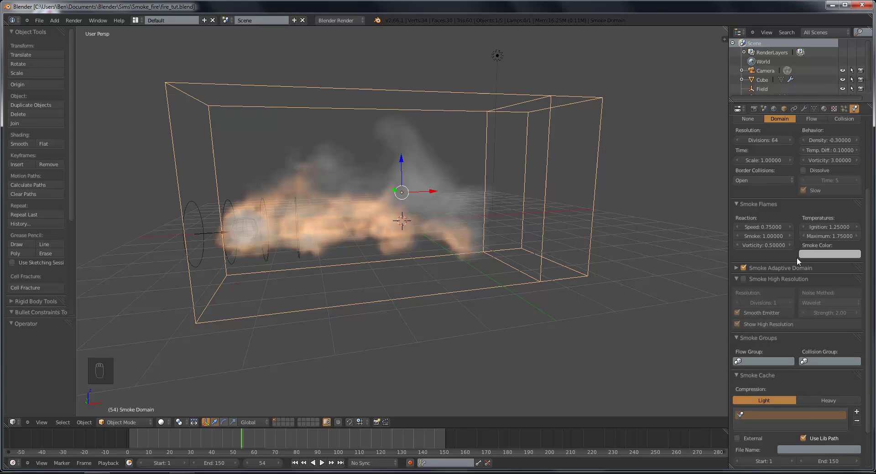
{"action": "left_click", "coordinate": [744, 279]}
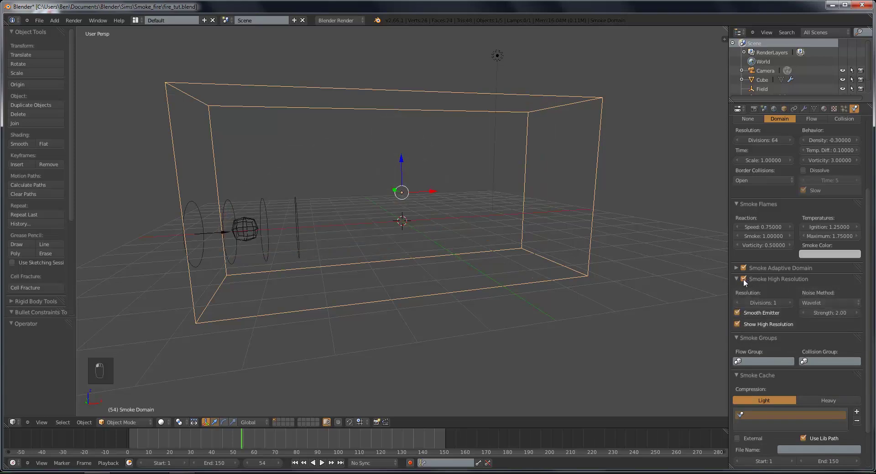
{"action": "scroll", "coordinate": [775, 196], "scroll_direction": "up", "scroll_amount": 2}
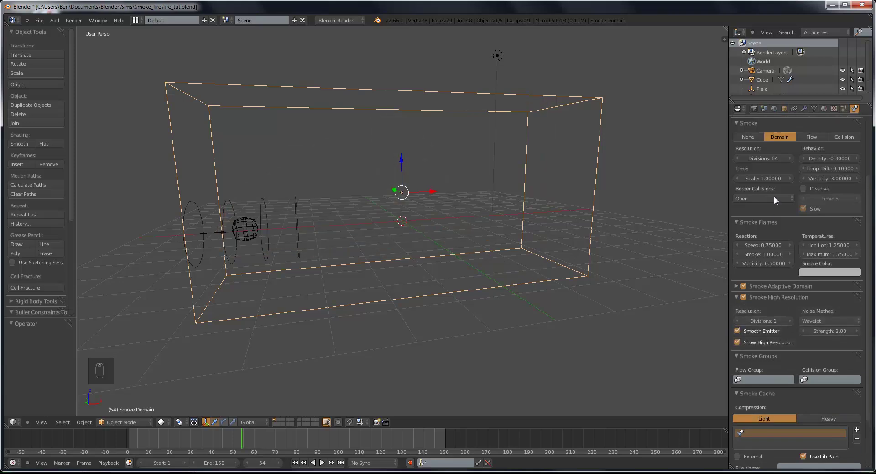
{"action": "left_click", "coordinate": [769, 175]}
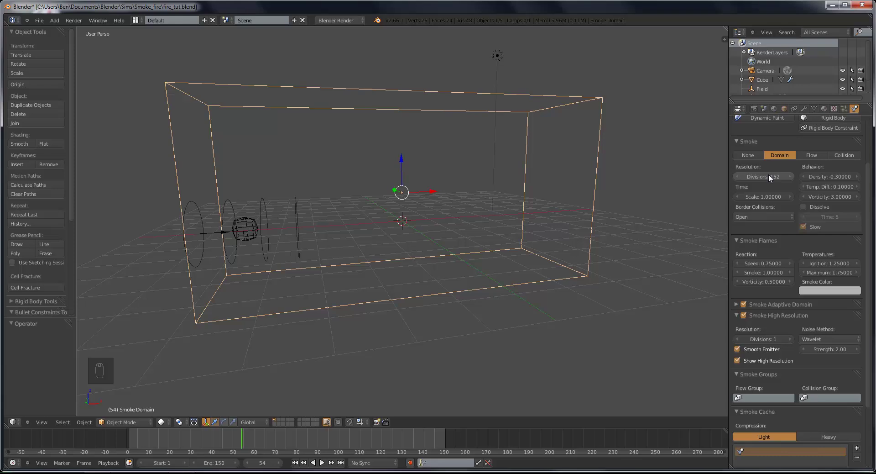
{"action": "left_click", "coordinate": [790, 338]}
{"action": "left_click", "coordinate": [825, 339]}
Step: Review the smoke domain's resolution, flame and cache settings, and view the domain from several angles
{"action": "scroll", "coordinate": [758, 328], "scroll_direction": "down", "scroll_amount": 4}
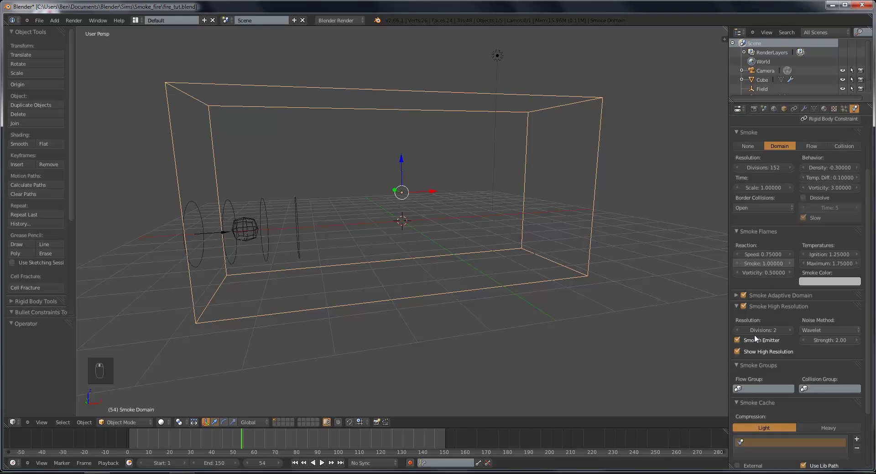
{"action": "scroll", "coordinate": [766, 355], "scroll_direction": "up", "scroll_amount": 3}
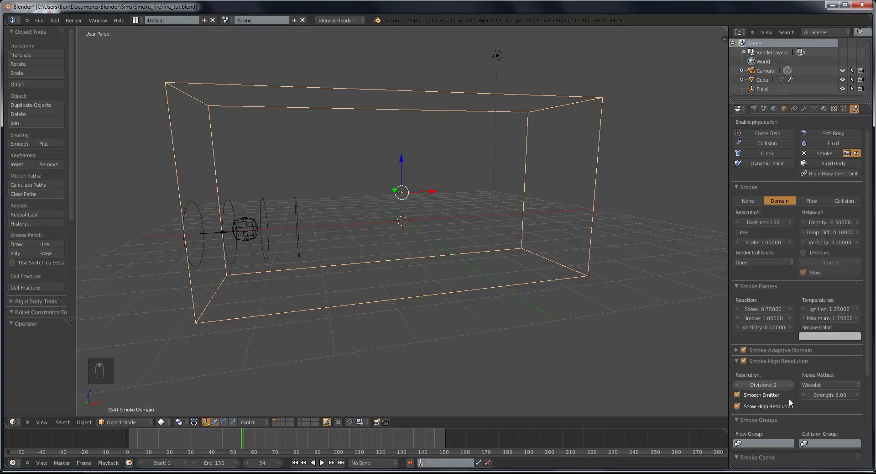
{"action": "scroll", "coordinate": [791, 398], "scroll_direction": "down", "scroll_amount": 5}
{"action": "scroll", "coordinate": [790, 398], "scroll_direction": "up", "scroll_amount": 6}
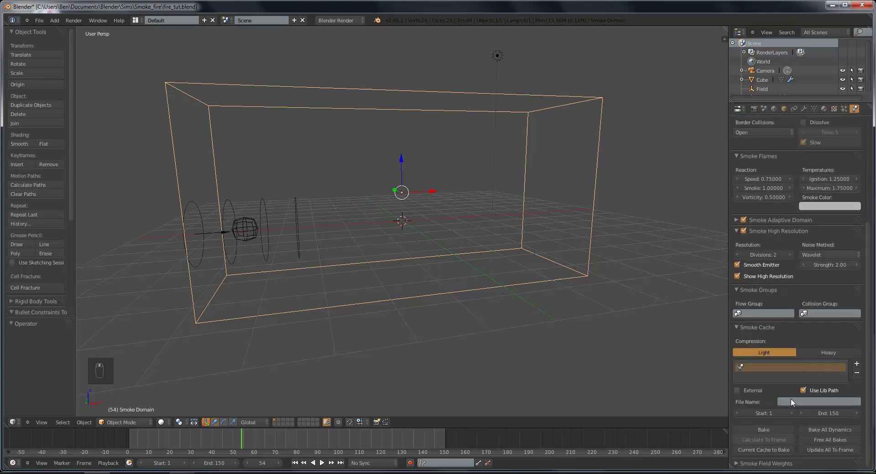
{"action": "scroll", "coordinate": [790, 412], "scroll_direction": "down", "scroll_amount": 5}
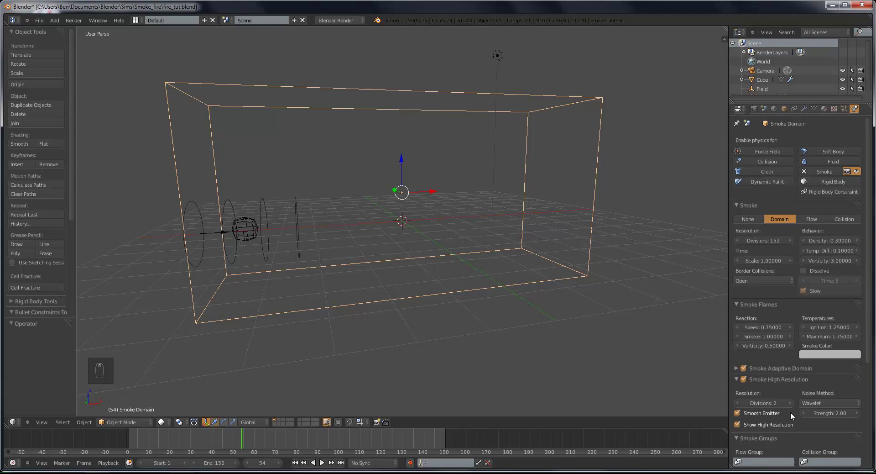
{"action": "scroll", "coordinate": [791, 412], "scroll_direction": "up", "scroll_amount": 4}
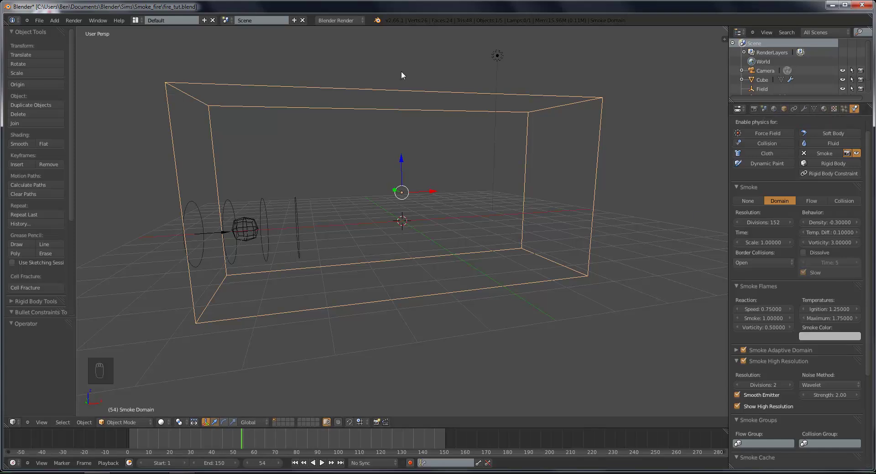
{"action": "middle_click_drag", "start_coordinate": [654, 286], "coordinate": [708, 310]}
{"action": "scroll", "coordinate": [762, 401], "scroll_direction": "down", "scroll_amount": 7}
{"action": "scroll", "coordinate": [766, 414], "scroll_direction": "up", "scroll_amount": 8}
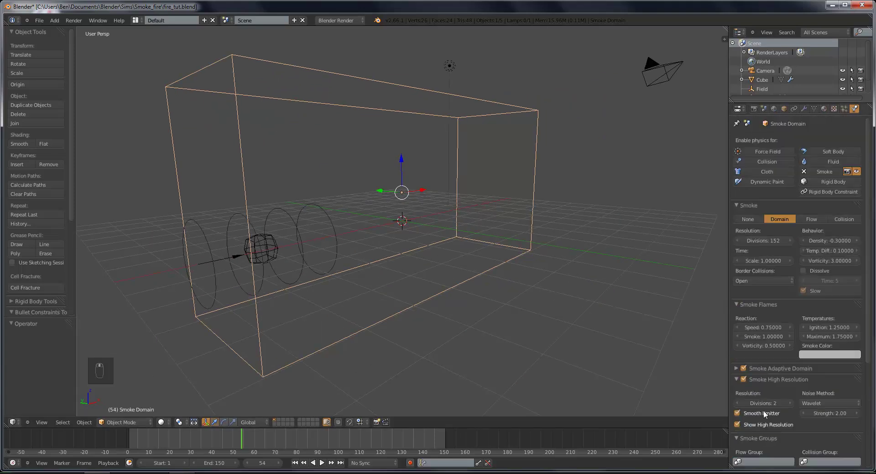
{"action": "middle_click_drag", "start_coordinate": [632, 221], "coordinate": [593, 210]}
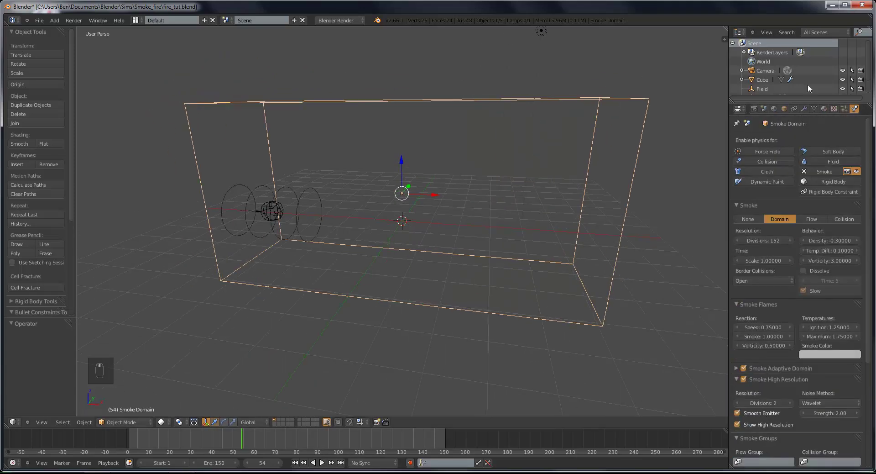
Step: Examine the smoke domain's volume material settings and its Smoke Density voxel data texture
{"action": "left_click", "coordinate": [825, 109]}
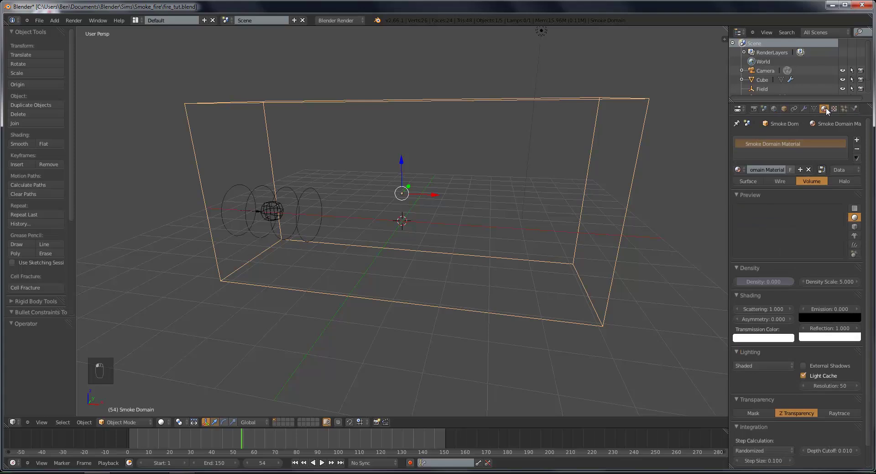
{"action": "middle_click_drag", "start_coordinate": [607, 198], "coordinate": [628, 198]}
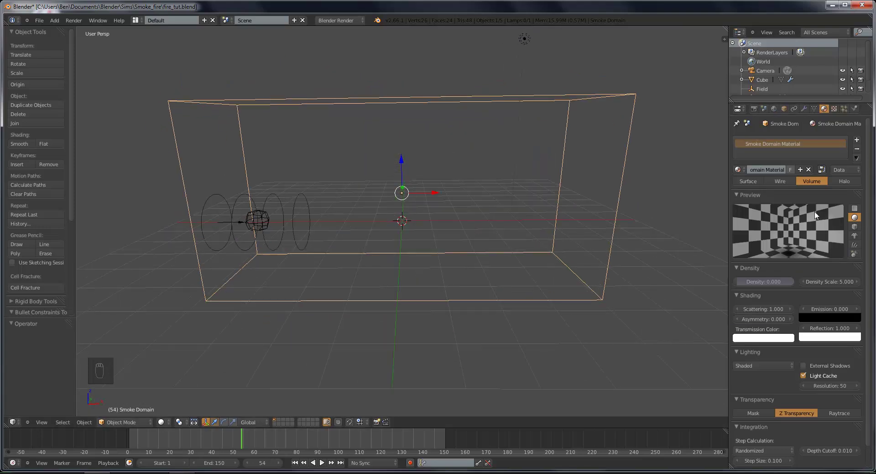
{"action": "scroll", "coordinate": [817, 219], "scroll_direction": "down", "scroll_amount": 1}
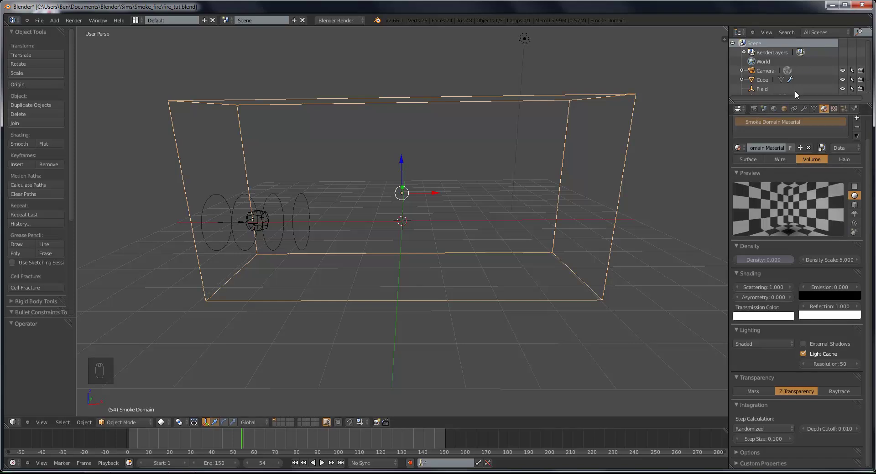
{"action": "left_click", "coordinate": [835, 108]}
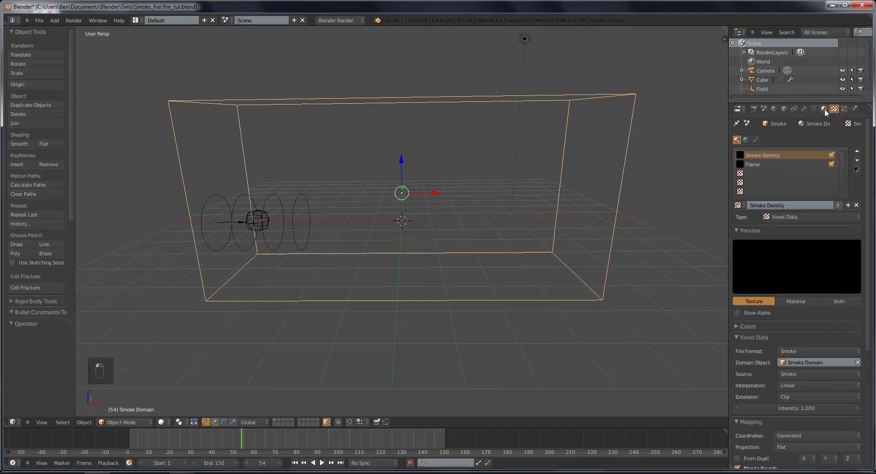
{"action": "left_click", "coordinate": [824, 108]}
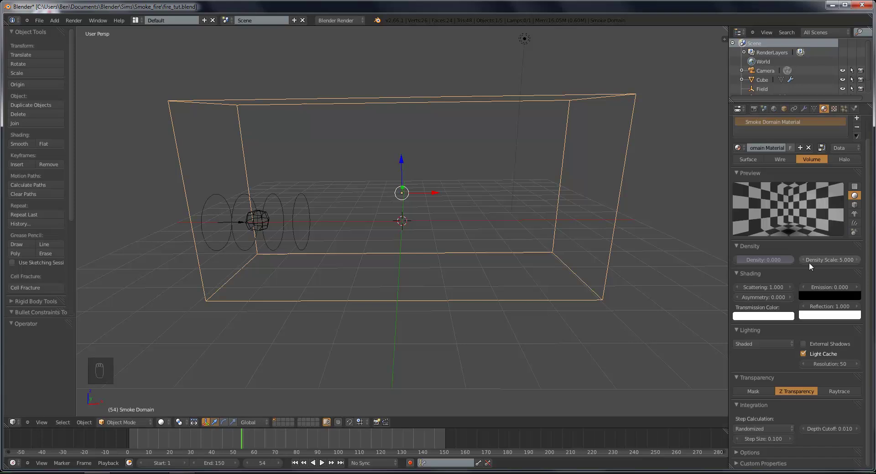
Step: Set the smoke domain volume material's density scale to 2
{"action": "left_click", "coordinate": [834, 258]}
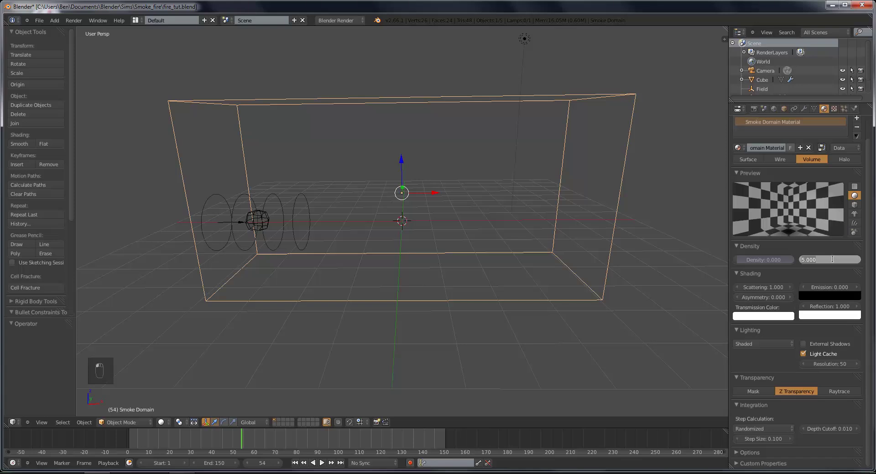
{"action": "type", "text": "2"}
{"action": "key", "text": "Return"}
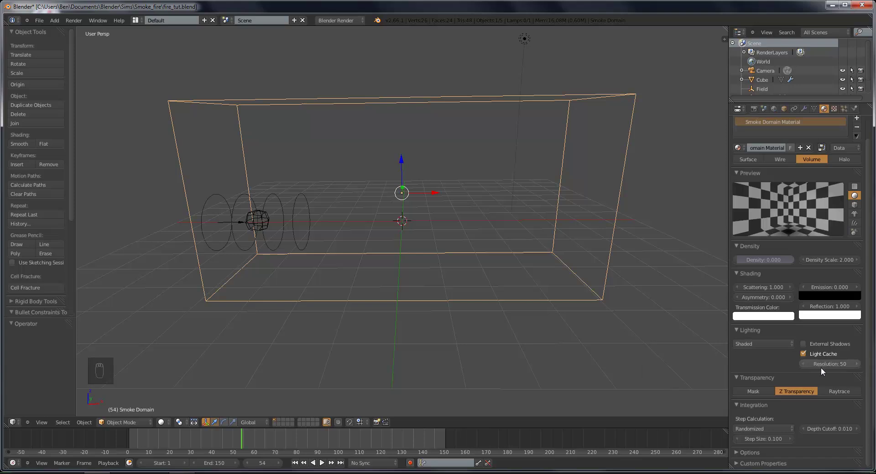
Step: Set the volume material's integration step size to 0.0125
{"action": "left_click", "coordinate": [804, 353]}
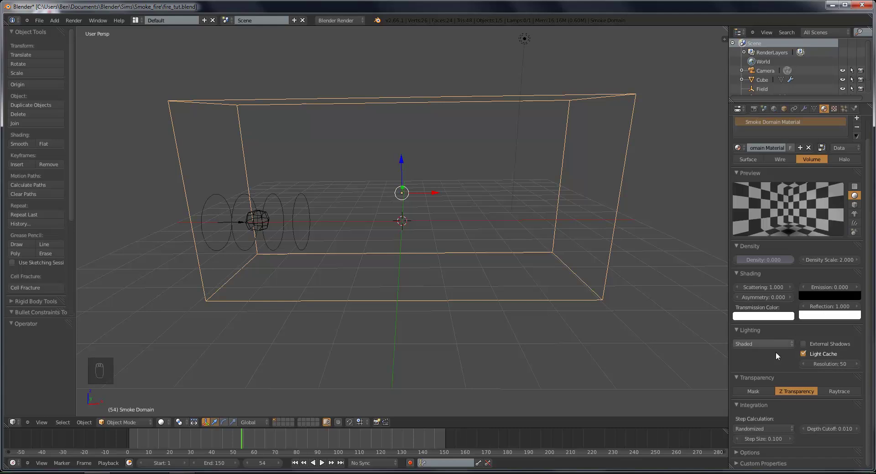
{"action": "left_click", "coordinate": [763, 439]}
{"action": "left_click", "coordinate": [822, 441]}
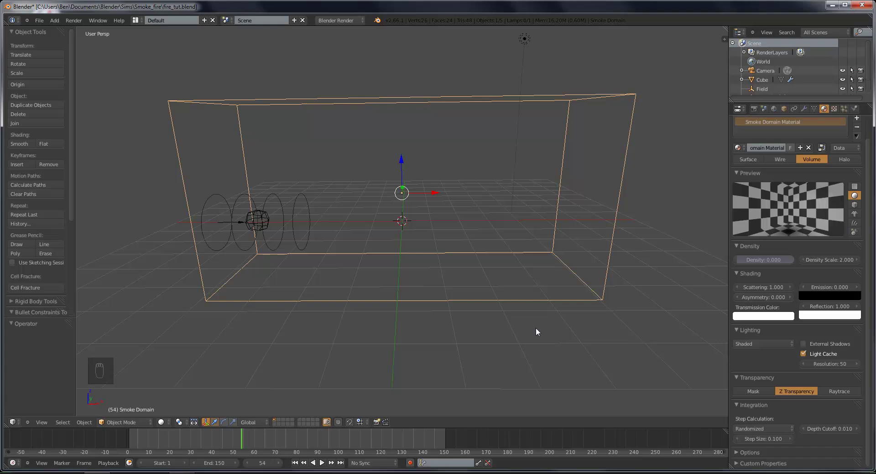
{"action": "left_click", "coordinate": [766, 437]}
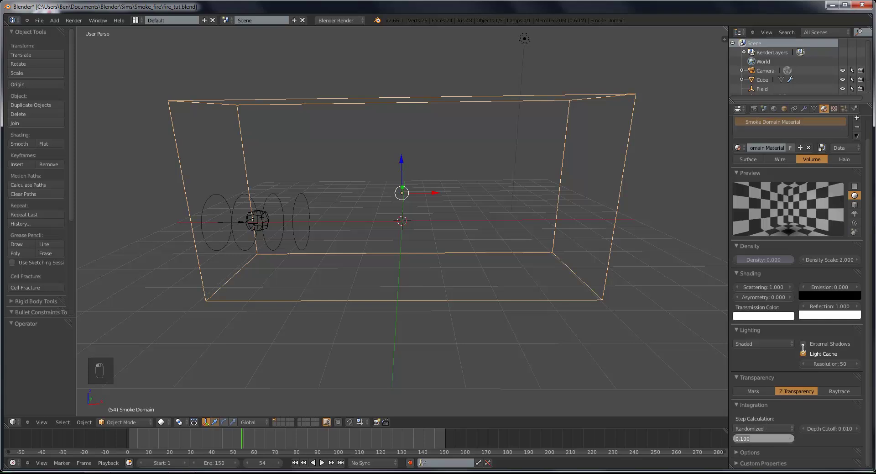
{"action": "type", "text": "0.0125"}
{"action": "key", "text": "Return"}
Step: Examine the Smoke Density texture's voxel data, mapping and influence settings
{"action": "left_click", "coordinate": [835, 110]}
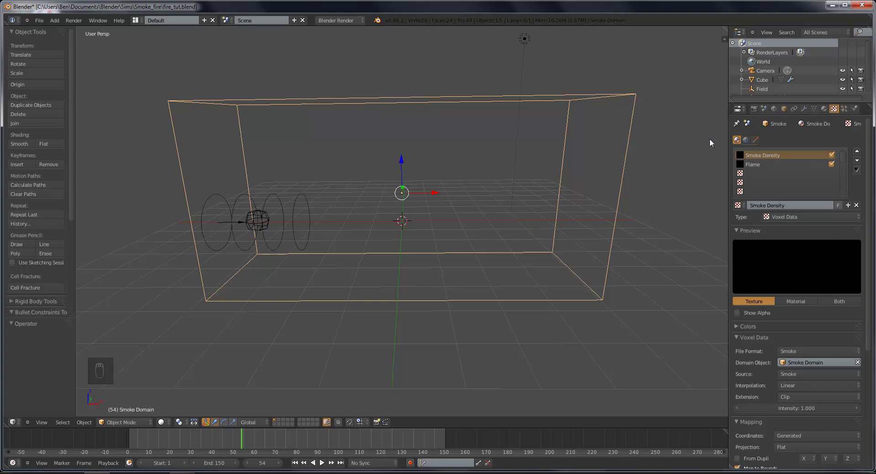
{"action": "scroll", "coordinate": [805, 251], "scroll_direction": "down", "scroll_amount": 7}
{"action": "scroll", "coordinate": [805, 250], "scroll_direction": "up", "scroll_amount": 7}
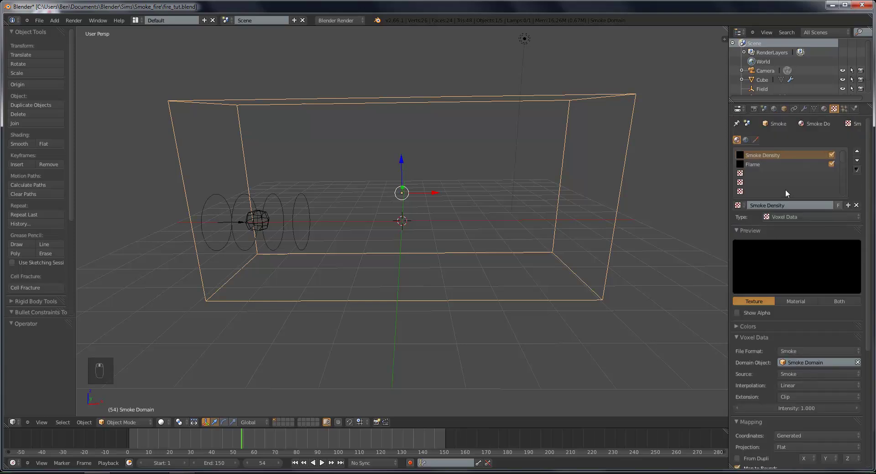
{"action": "scroll", "coordinate": [786, 190], "scroll_direction": "down", "scroll_amount": 6}
{"action": "scroll", "coordinate": [784, 193], "scroll_direction": "up", "scroll_amount": 6}
{"action": "scroll", "coordinate": [856, 251], "scroll_direction": "down", "scroll_amount": 9}
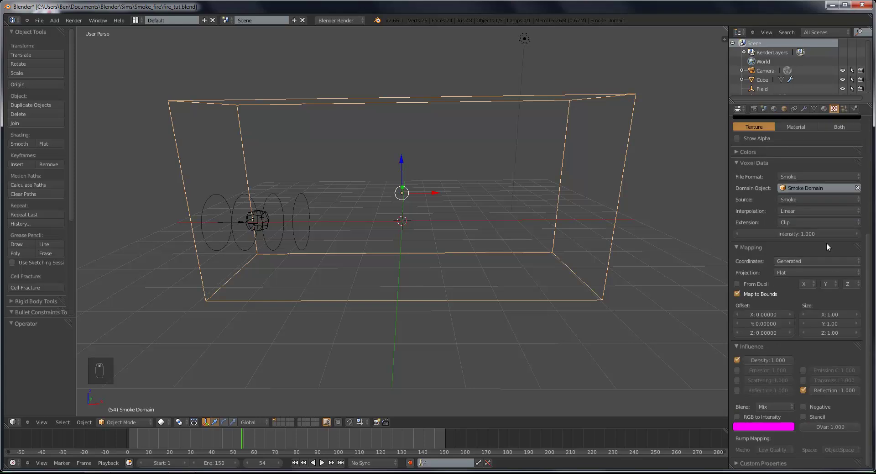
{"action": "scroll", "coordinate": [826, 242], "scroll_direction": "up", "scroll_amount": 2}
{"action": "scroll", "coordinate": [826, 242], "scroll_direction": "up", "scroll_amount": 6}
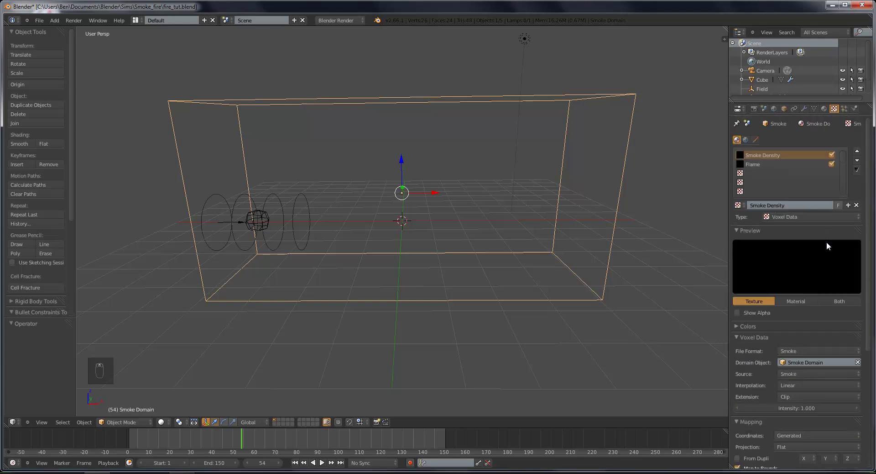
{"action": "scroll", "coordinate": [788, 420], "scroll_direction": "down", "scroll_amount": 8}
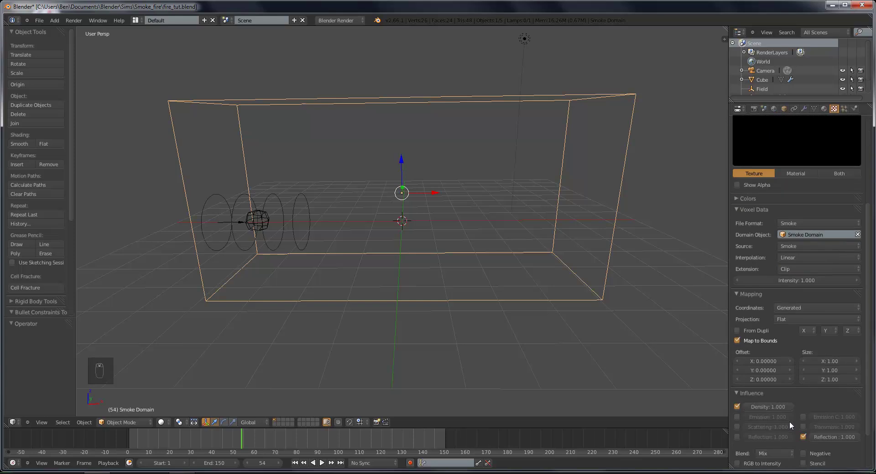
{"action": "scroll", "coordinate": [790, 414], "scroll_direction": "up", "scroll_amount": 2}
{"action": "scroll", "coordinate": [790, 410], "scroll_direction": "up", "scroll_amount": 6}
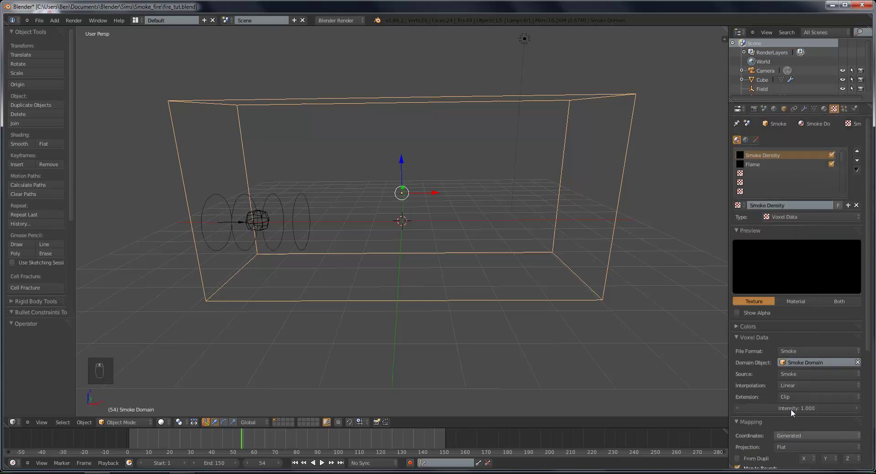
Step: Switch to the Flame texture and expand its color ramp settings
{"action": "left_click", "coordinate": [754, 147]}
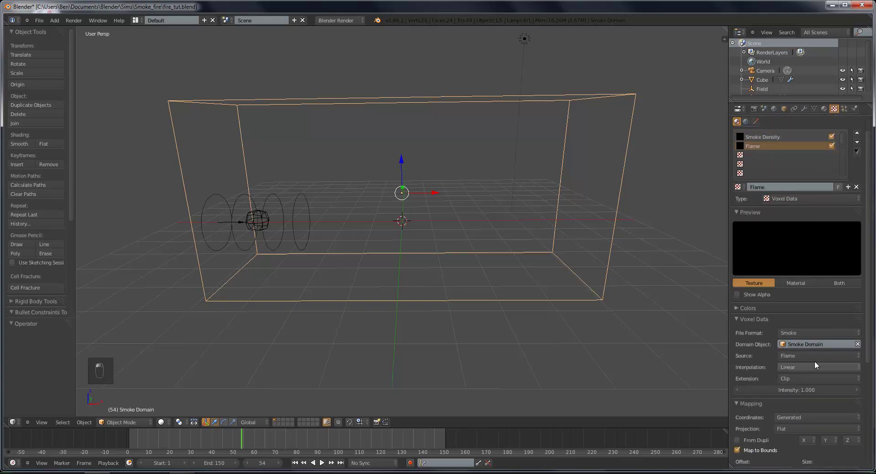
{"action": "scroll", "coordinate": [795, 379], "scroll_direction": "down", "scroll_amount": 5}
{"action": "scroll", "coordinate": [794, 380], "scroll_direction": "down", "scroll_amount": 2}
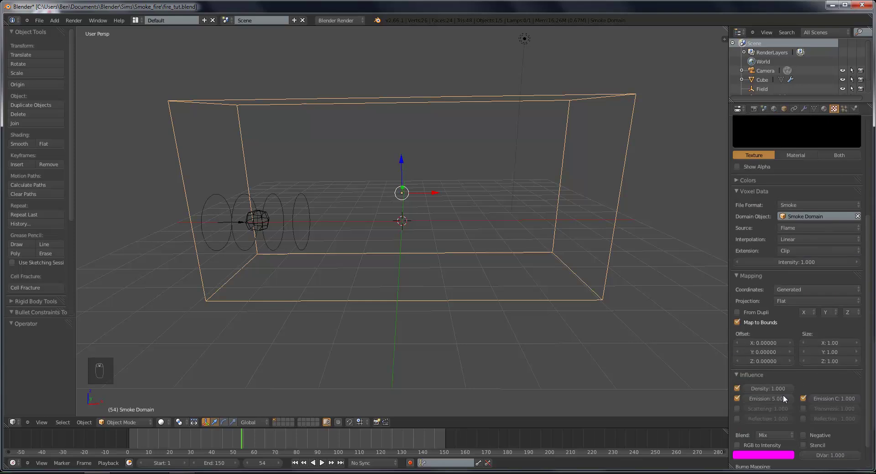
{"action": "scroll", "coordinate": [831, 398], "scroll_direction": "up", "scroll_amount": 7}
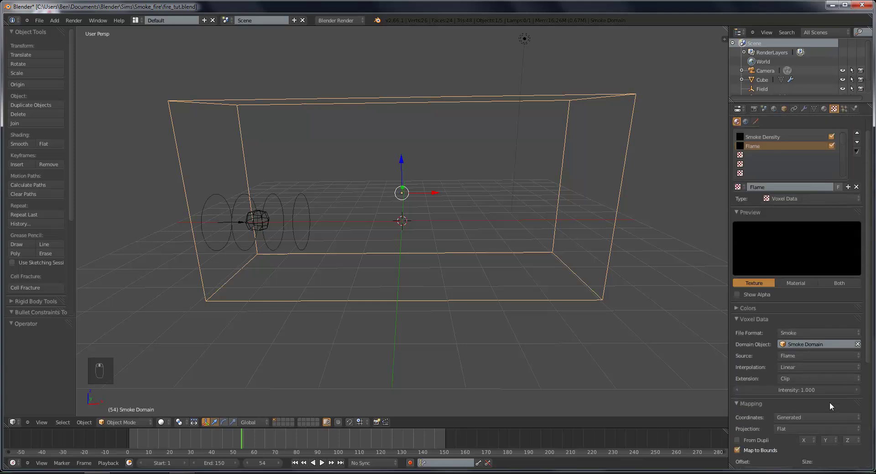
{"action": "left_click", "coordinate": [739, 307]}
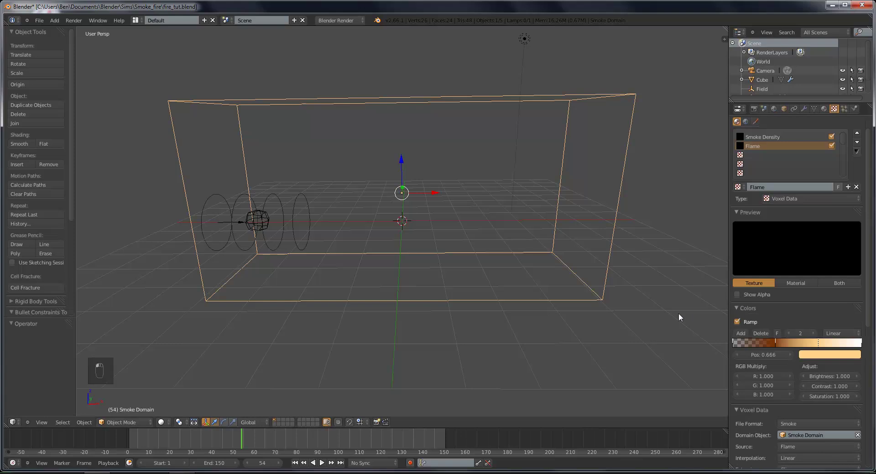
{"action": "scroll", "coordinate": [809, 390], "scroll_direction": "down", "scroll_amount": 8}
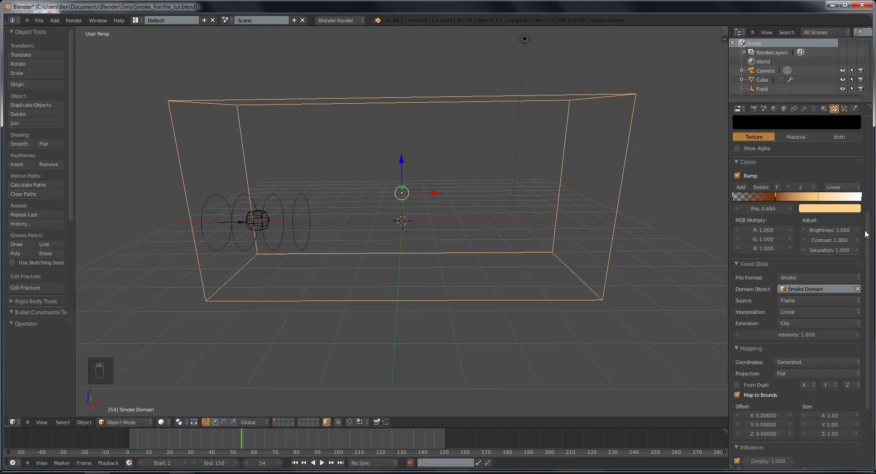
{"action": "left_click", "coordinate": [761, 186]}
{"action": "key", "text": "ctrl+z"}
{"action": "key", "text": "ctrl+z"}
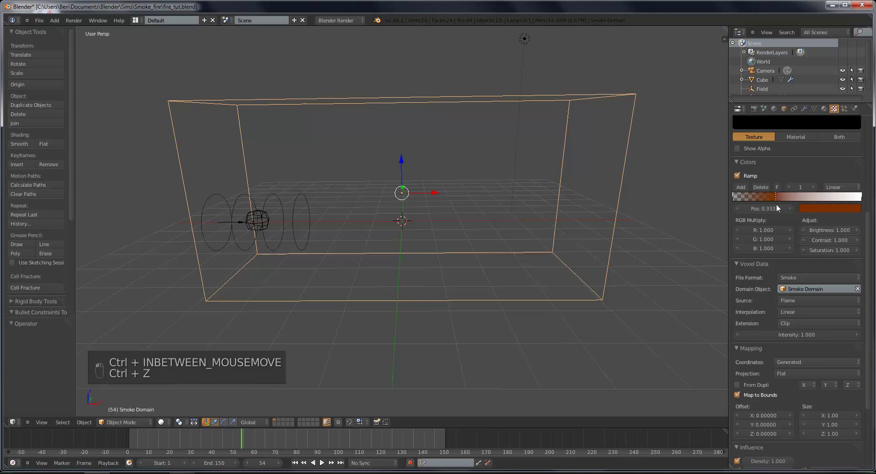
Step: Set the Flame texture's voxel data interpolation to Quadratic, keeping Flame as its source
{"action": "scroll", "coordinate": [831, 356], "scroll_direction": "down", "scroll_amount": 6}
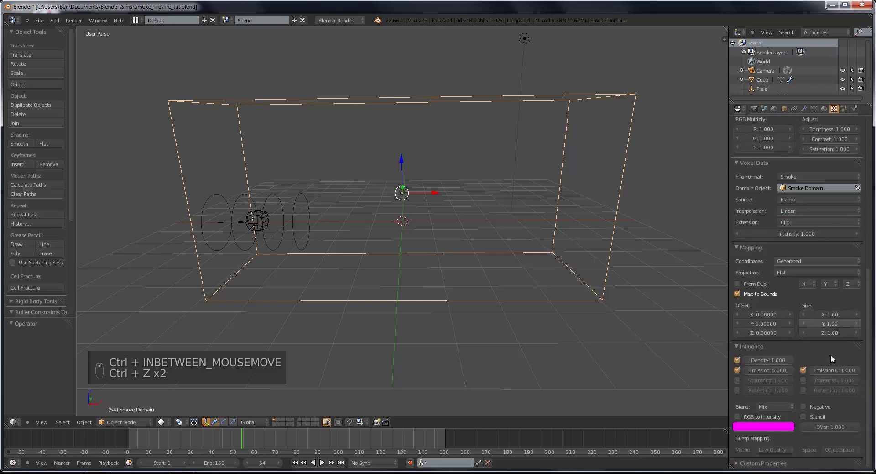
{"action": "scroll", "coordinate": [831, 355], "scroll_direction": "up", "scroll_amount": 5}
{"action": "scroll", "coordinate": [831, 354], "scroll_direction": "up", "scroll_amount": 2}
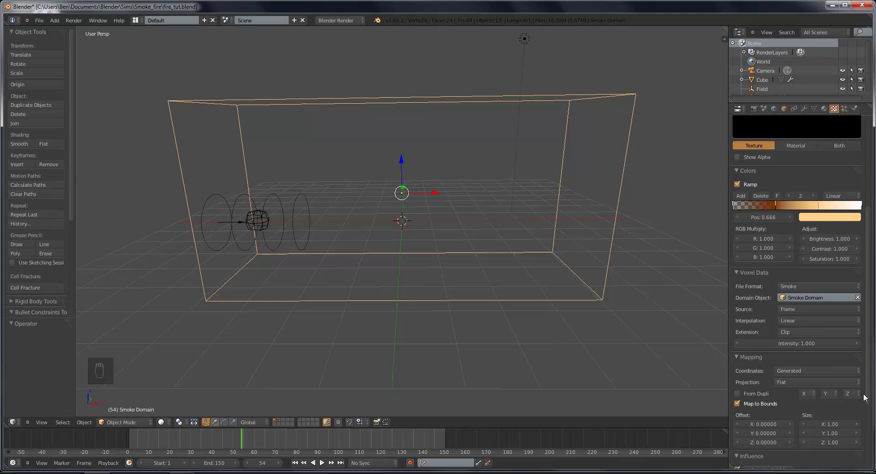
{"action": "scroll", "coordinate": [866, 397], "scroll_direction": "down", "scroll_amount": 4}
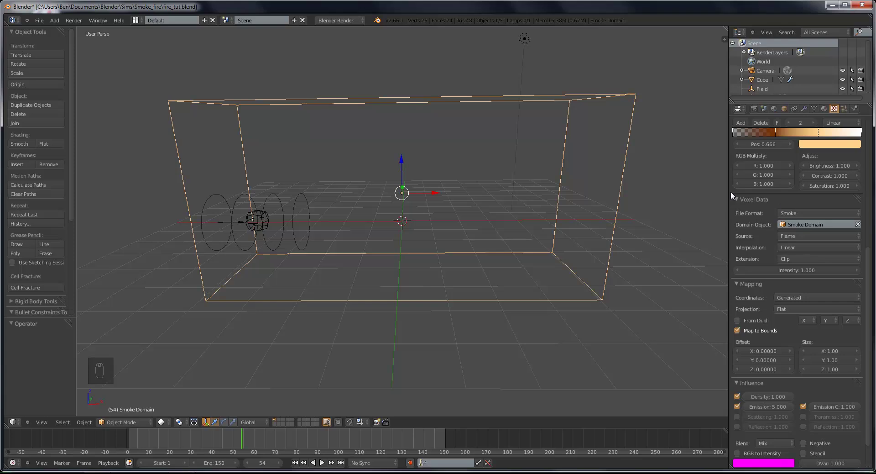
{"action": "left_click", "coordinate": [803, 235]}
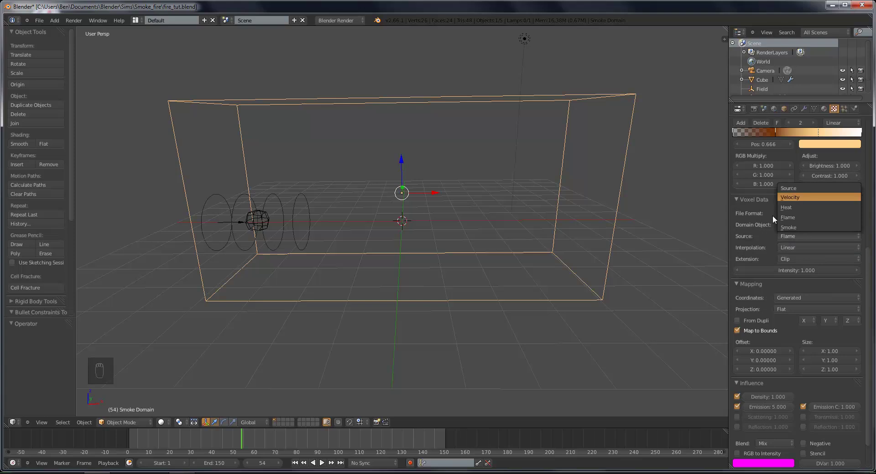
{"action": "left_click", "coordinate": [800, 249]}
{"action": "left_click", "coordinate": [806, 244]}
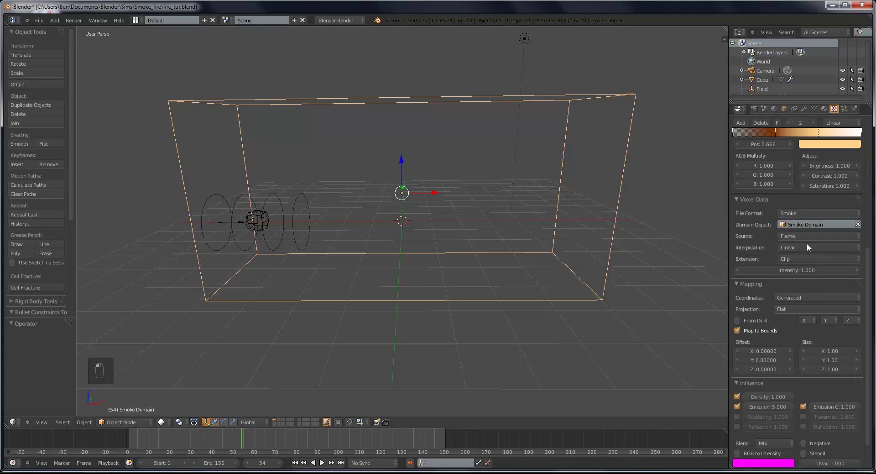
{"action": "left_click", "coordinate": [840, 248]}
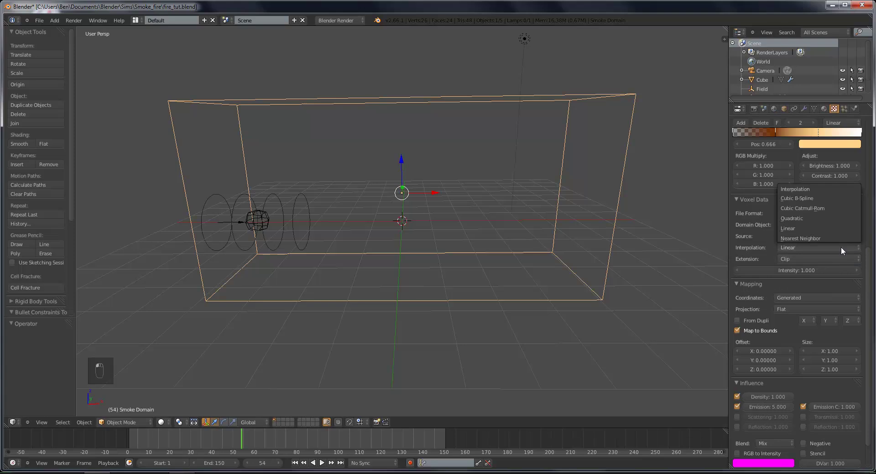
{"action": "left_click", "coordinate": [852, 219]}
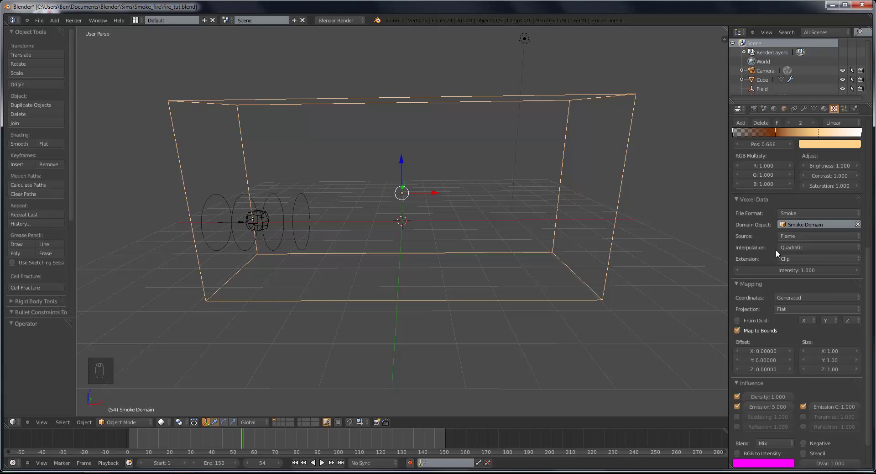
{"action": "scroll", "coordinate": [776, 249], "scroll_direction": "down", "scroll_amount": 2}
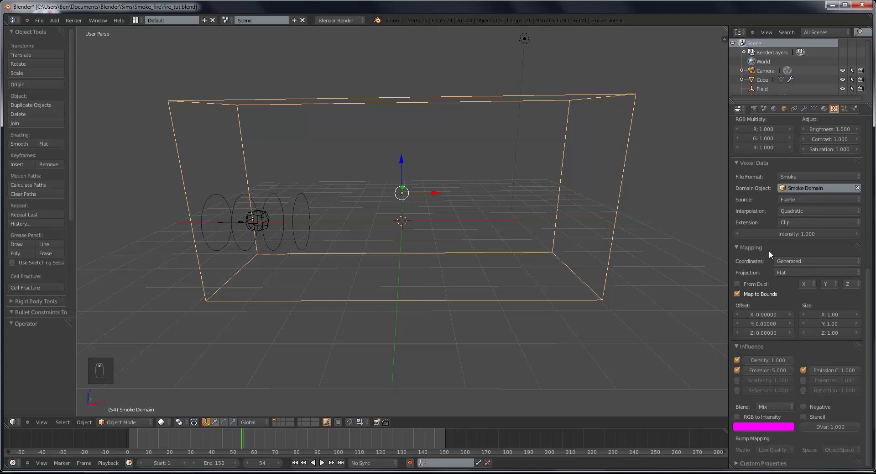
Step: Set the Flame texture's voxel data intensity to 1.3 and its emission color influence to 1.256
{"action": "left_click", "coordinate": [802, 234]}
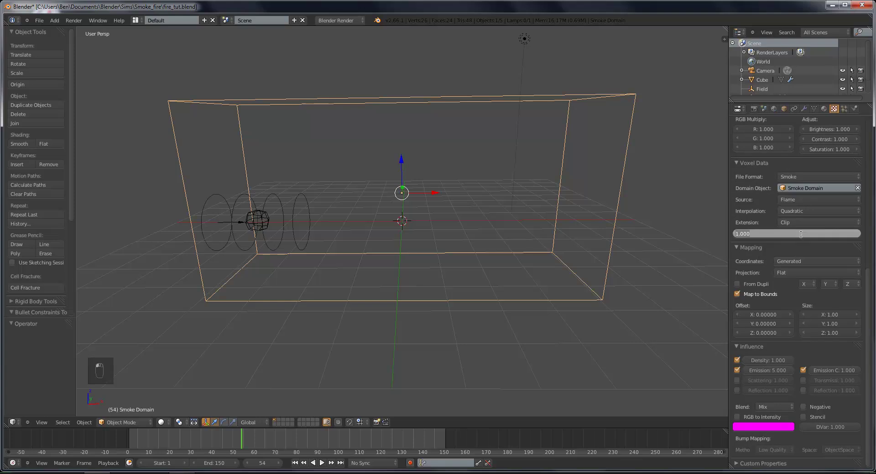
{"action": "type", "text": "1.3"}
{"action": "key", "text": "Return"}
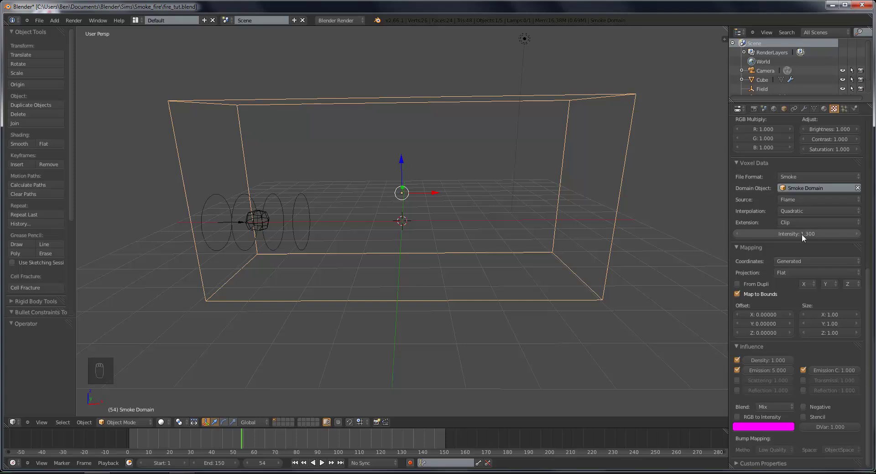
{"action": "scroll", "coordinate": [817, 209], "scroll_direction": "up", "scroll_amount": 4}
{"action": "scroll", "coordinate": [816, 209], "scroll_direction": "down", "scroll_amount": 4}
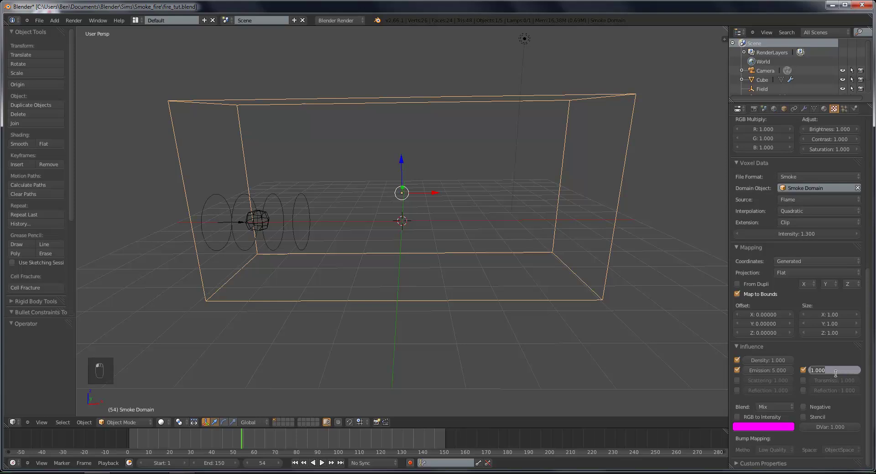
{"action": "type", "text": "1.256"}
{"action": "key", "text": "Return"}
Step: Add a white stop near the bright end of the Flame color ramp and delete the dark orange and light orange stops
{"action": "scroll", "coordinate": [807, 389], "scroll_direction": "up", "scroll_amount": 10}
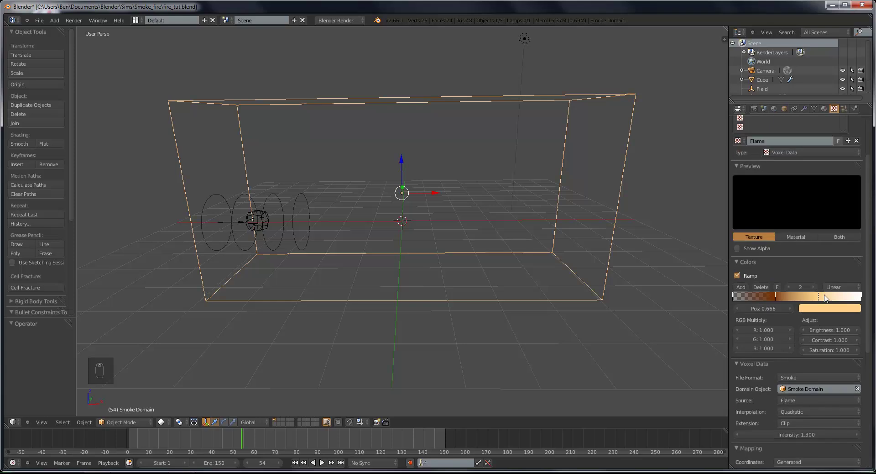
{"action": "left_click", "coordinate": [842, 297], "text": "ctrl"}
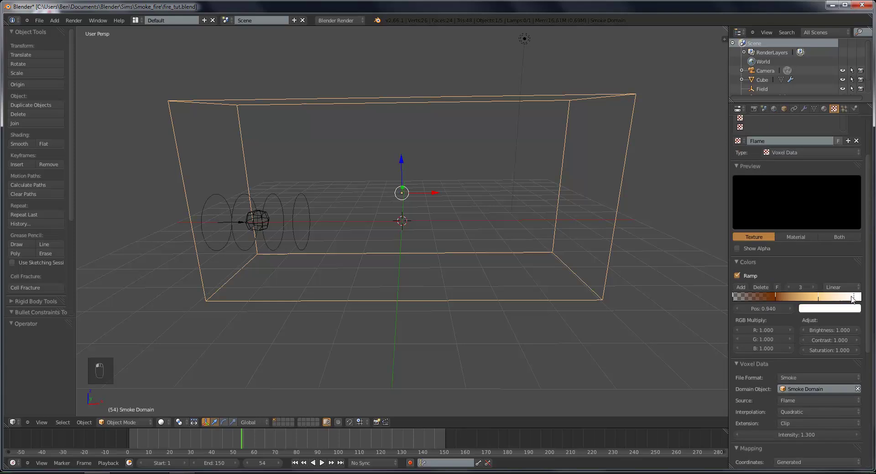
{"action": "left_click", "coordinate": [817, 298]}
{"action": "left_click", "coordinate": [777, 297]}
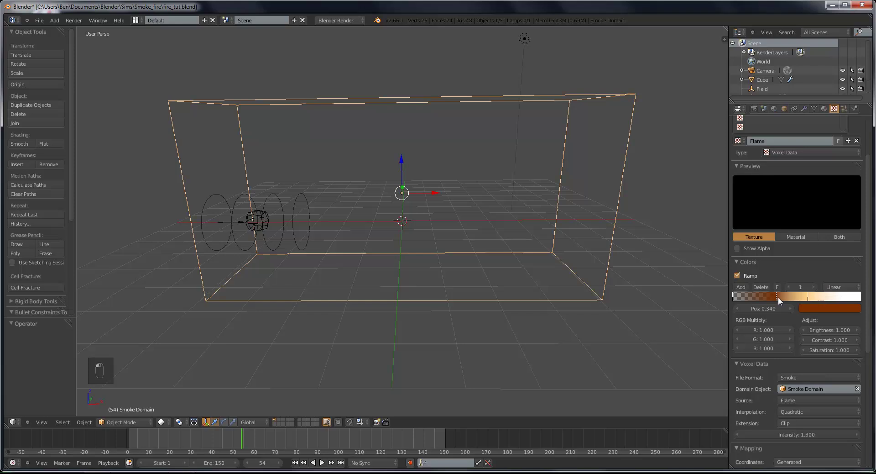
{"action": "left_click", "coordinate": [761, 287]}
{"action": "left_click", "coordinate": [807, 297]}
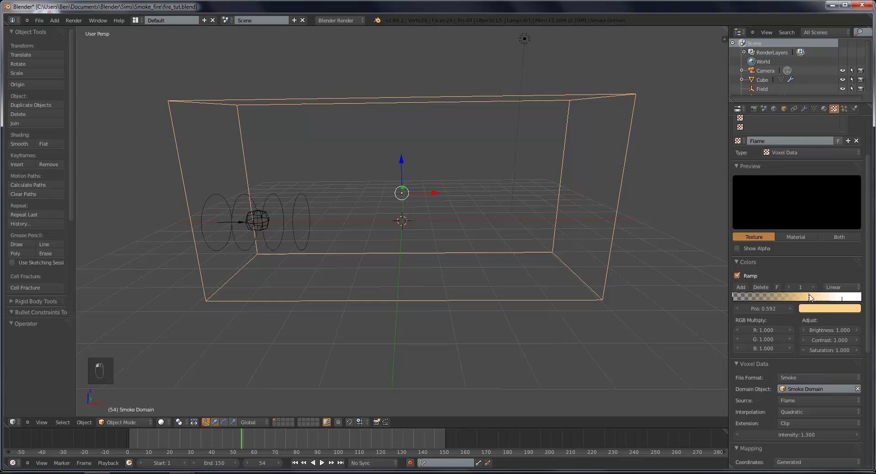
{"action": "left_click", "coordinate": [761, 287]}
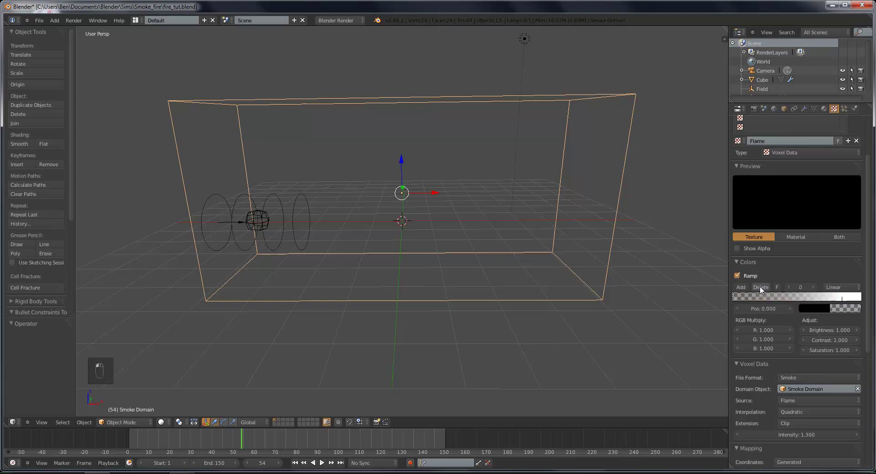
Step: Make the white stop on the Flame color ramp black and fully transparent, and position it at about 0.91
{"action": "left_click_drag", "start_coordinate": [735, 296], "coordinate": [726, 296]}
{"action": "left_click", "coordinate": [844, 298]}
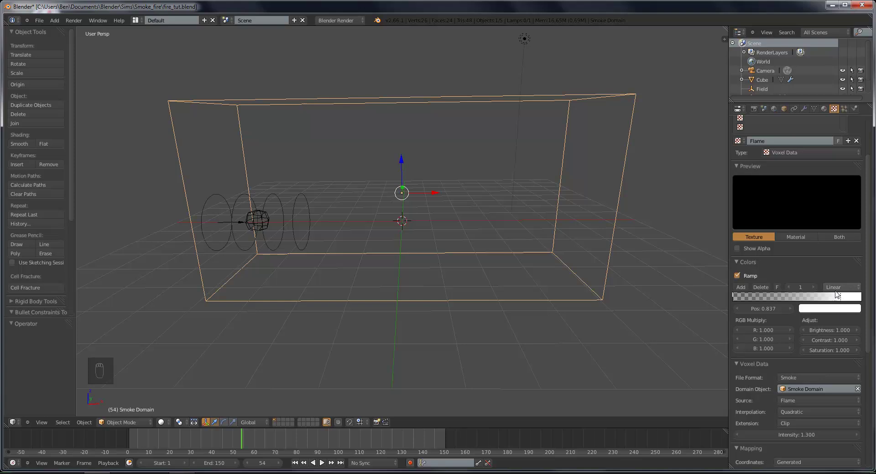
{"action": "left_click_drag", "start_coordinate": [841, 297], "coordinate": [786, 296]}
{"action": "left_click", "coordinate": [840, 307]}
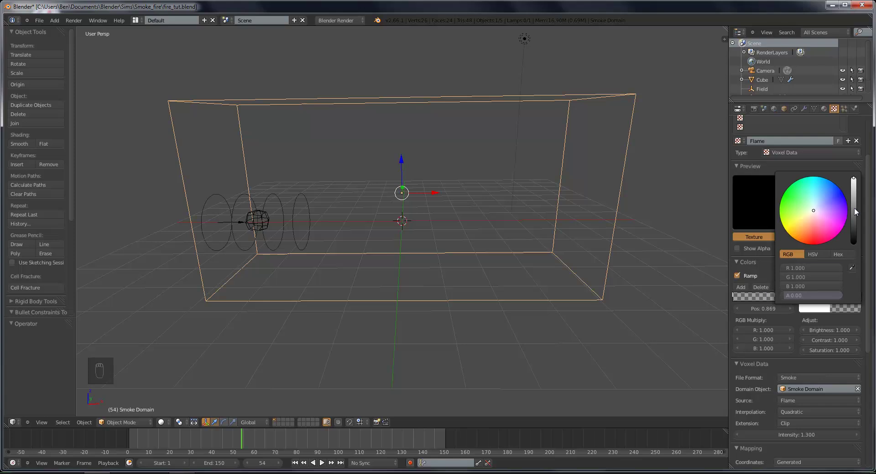
{"action": "left_click_drag", "start_coordinate": [855, 207], "coordinate": [859, 274]}
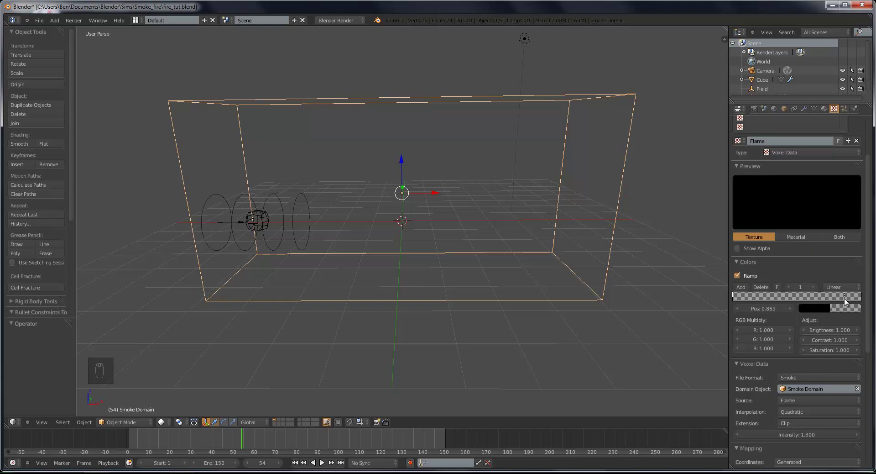
{"action": "left_click_drag", "start_coordinate": [845, 299], "coordinate": [852, 303]}
Step: Add a ramp stop at 0.887, color it white and raise its alpha
{"action": "left_click", "coordinate": [741, 287]}
{"action": "left_click_drag", "start_coordinate": [788, 298], "coordinate": [848, 305]}
{"action": "left_click", "coordinate": [851, 297]}
{"action": "left_click", "coordinate": [847, 296]}
{"action": "left_click", "coordinate": [844, 308]}
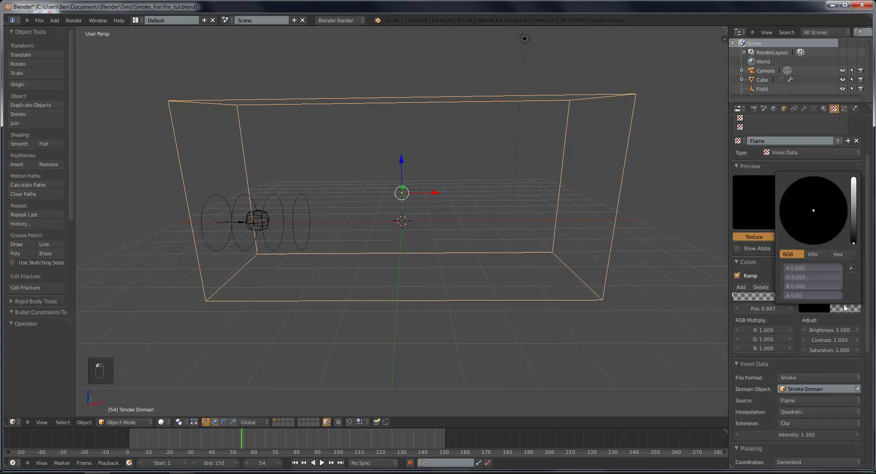
{"action": "left_click_drag", "start_coordinate": [852, 200], "coordinate": [851, 173]}
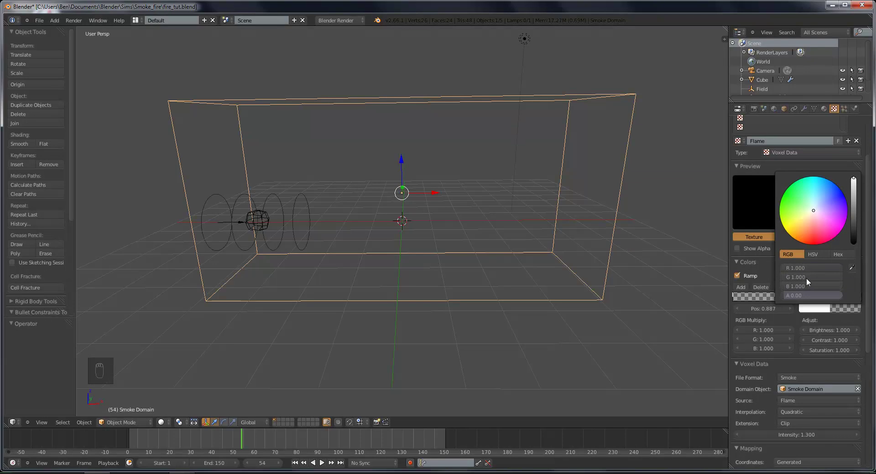
{"action": "left_click_drag", "start_coordinate": [805, 294], "coordinate": [832, 300]}
Step: Add a ramp stop at 0.850 in pale yellow (R 1.000, G 0.832, B 0.471) with alpha 0.45
{"action": "left_click", "coordinate": [741, 287]}
{"action": "left_click_drag", "start_coordinate": [790, 297], "coordinate": [845, 307]}
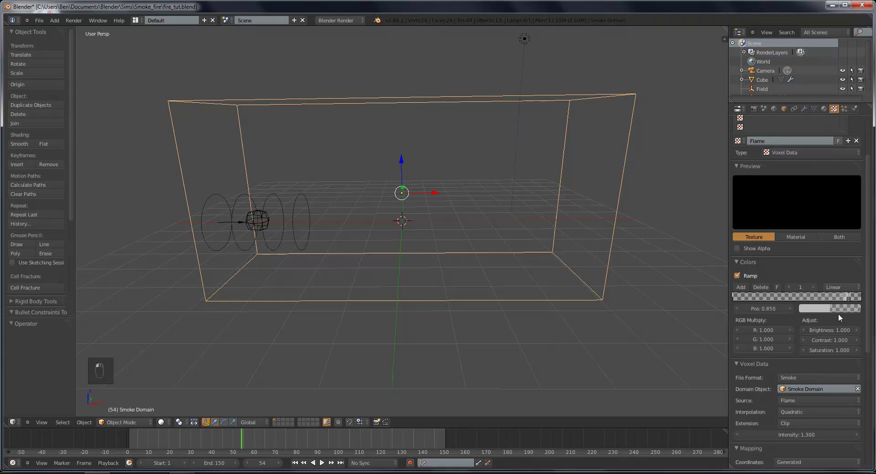
{"action": "left_click", "coordinate": [839, 310]}
{"action": "left_click_drag", "start_coordinate": [855, 199], "coordinate": [855, 168]}
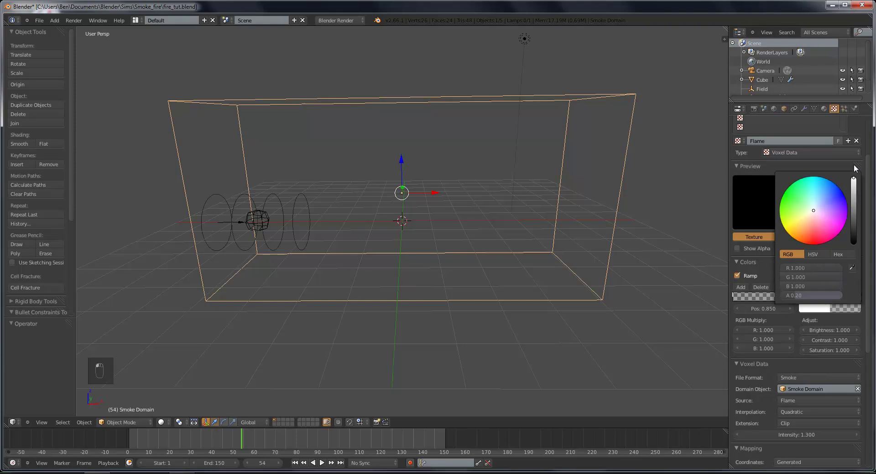
{"action": "left_click_drag", "start_coordinate": [817, 216], "coordinate": [802, 224]}
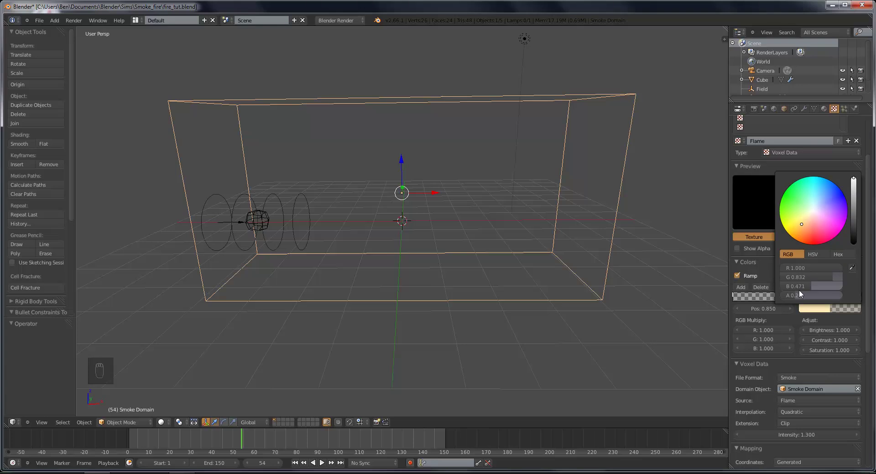
{"action": "left_click", "coordinate": [796, 295]}
{"action": "key", "text": "BackSpace"}
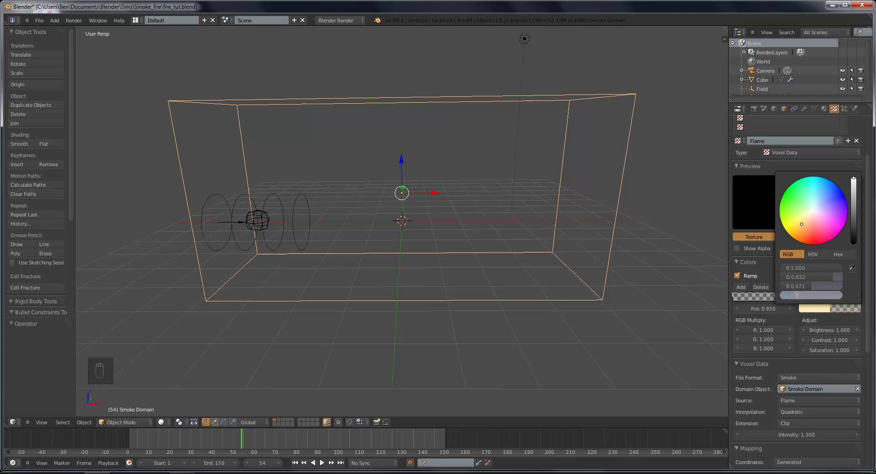
{"action": "type", "text": ".45"}
{"action": "key", "text": "Return"}
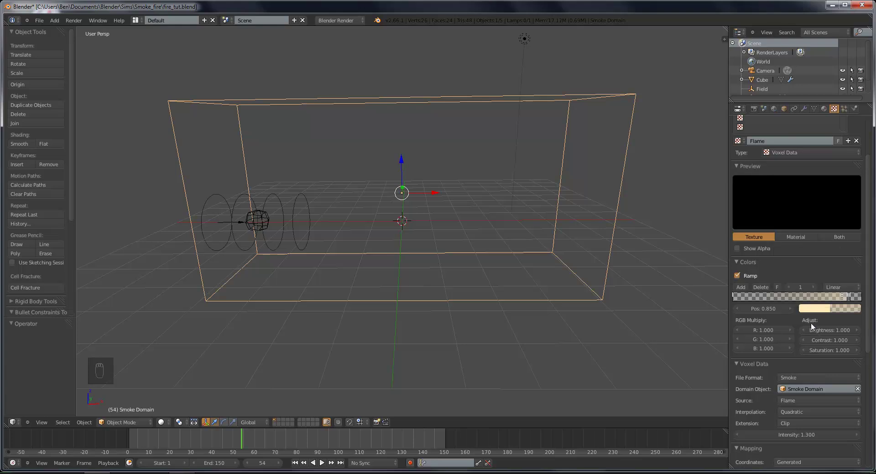
Step: Add a ramp stop at 0.534 in orange (R 1.000, G 0.287, B about 0.08) with alpha 0.45
{"action": "left_click", "coordinate": [746, 288]}
{"action": "left_click", "coordinate": [830, 310]}
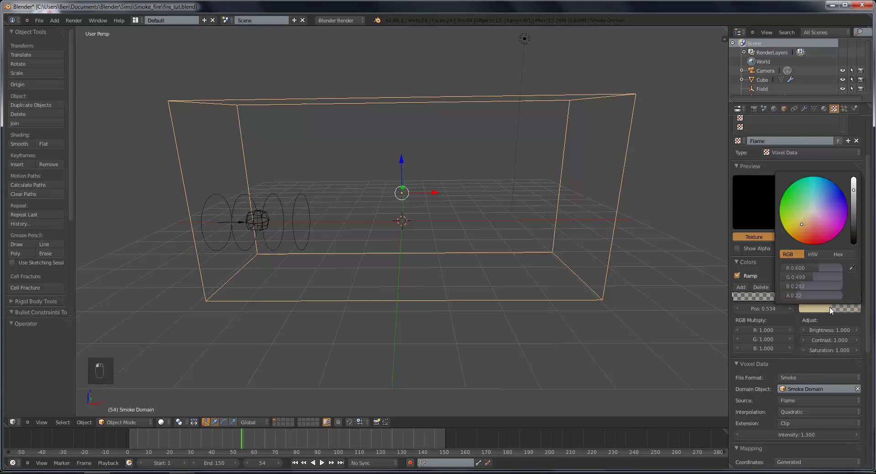
{"action": "scroll", "coordinate": [830, 310], "scroll_direction": "up", "scroll_amount": 8}
{"action": "left_click", "coordinate": [802, 233]}
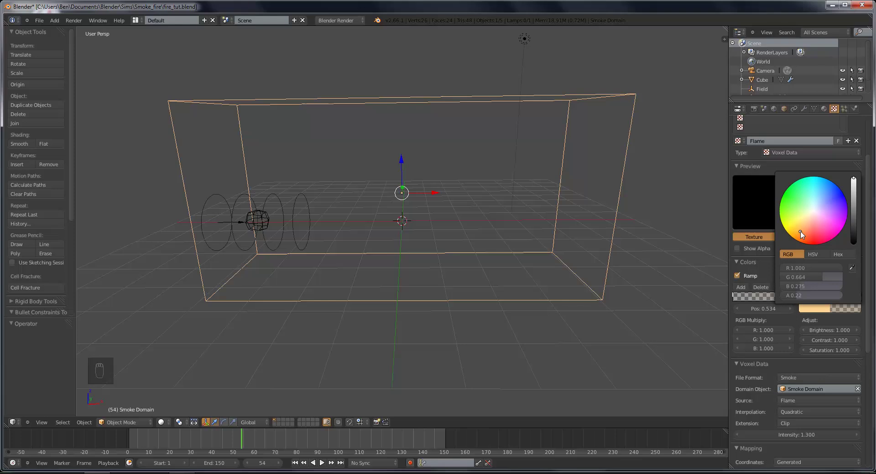
{"action": "left_click_drag", "start_coordinate": [802, 234], "coordinate": [807, 242]}
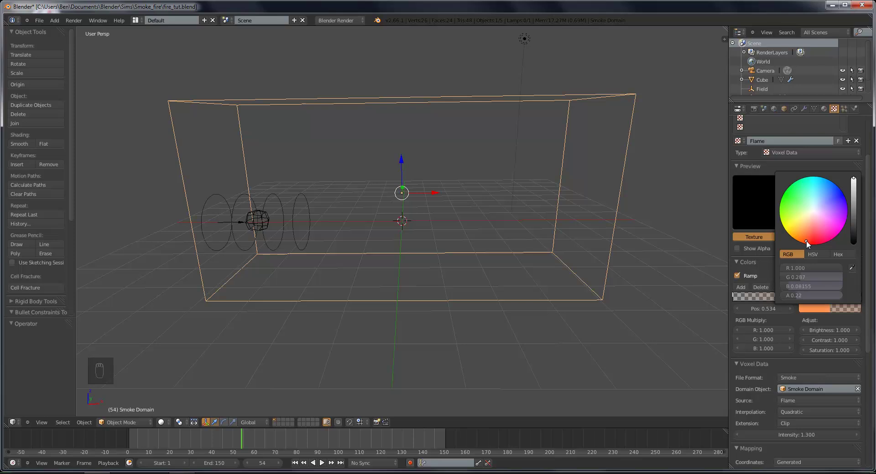
{"action": "left_click", "coordinate": [804, 296]}
{"action": "key", "text": "BackSpace"}
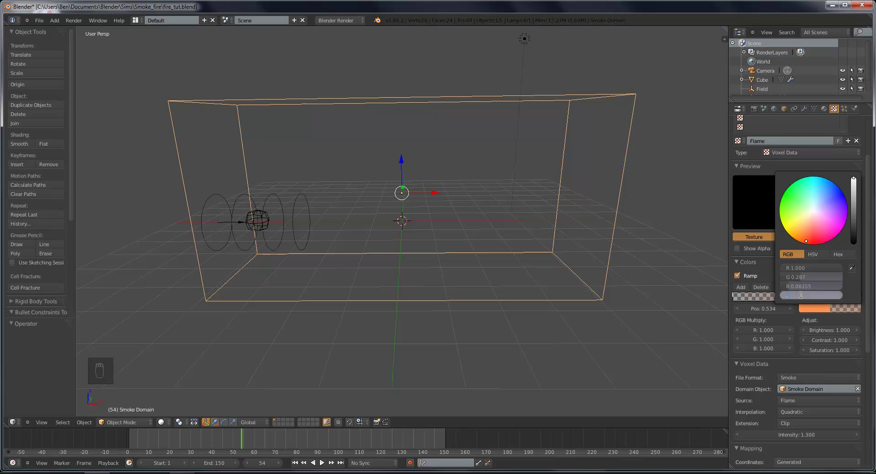
{"action": "type", "text": ".45"}
{"action": "key", "text": "Return"}
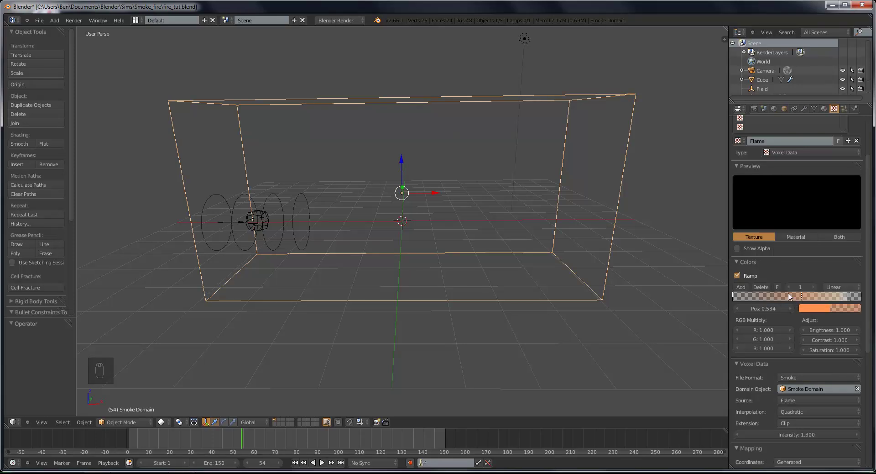
Step: Add a ramp stop at 0.239, color it pure red (R 1.000, G about 0.01, B 0.000) and raise its alpha
{"action": "left_click", "coordinate": [760, 299]}
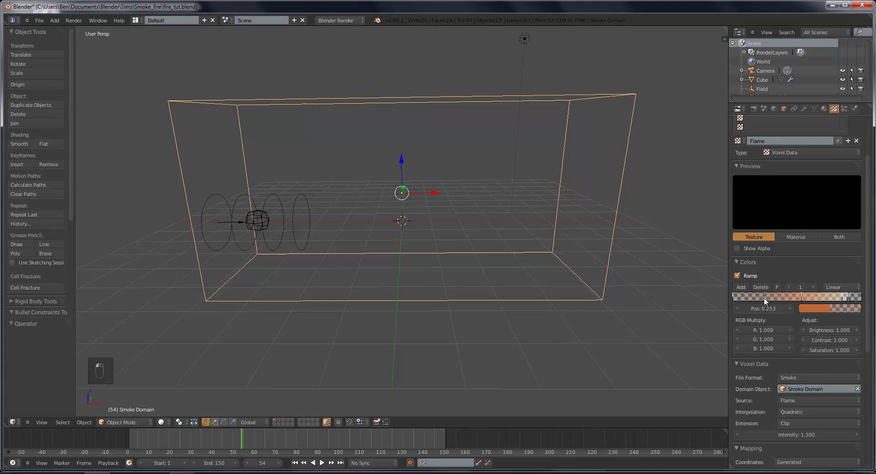
{"action": "left_click", "coordinate": [830, 308]}
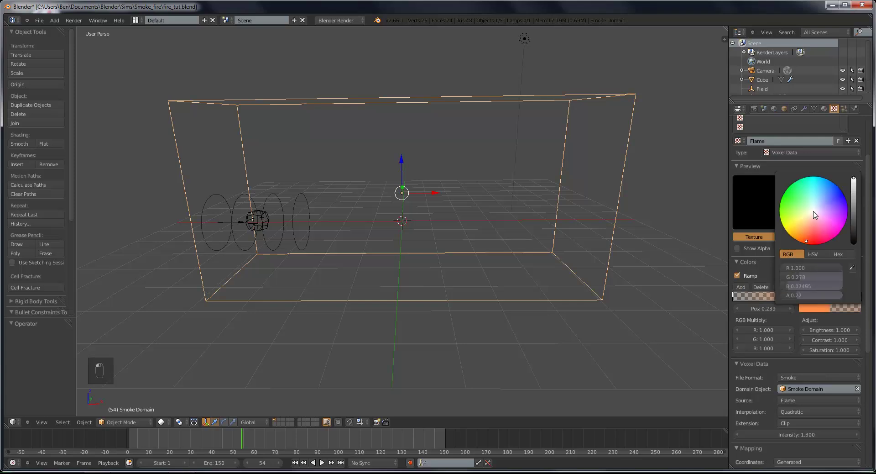
{"action": "left_click_drag", "start_coordinate": [811, 234], "coordinate": [814, 255]}
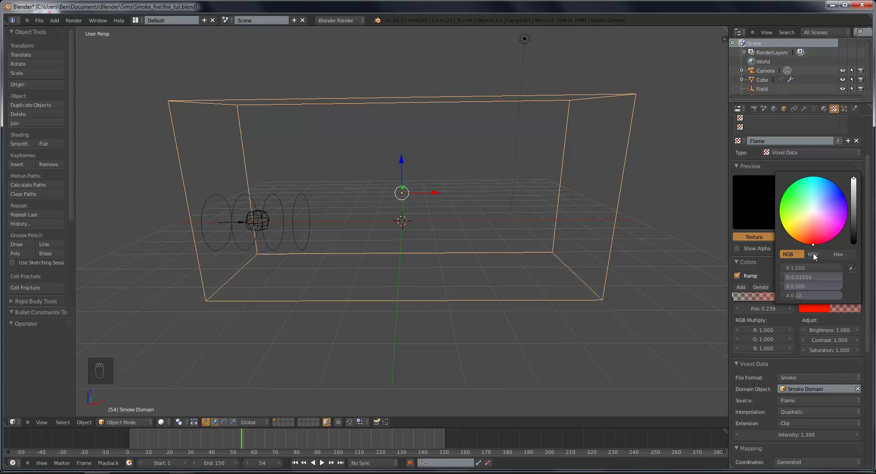
{"action": "left_click", "coordinate": [808, 293]}
{"action": "type", "text": "."}
{"action": "key", "text": "Return"}
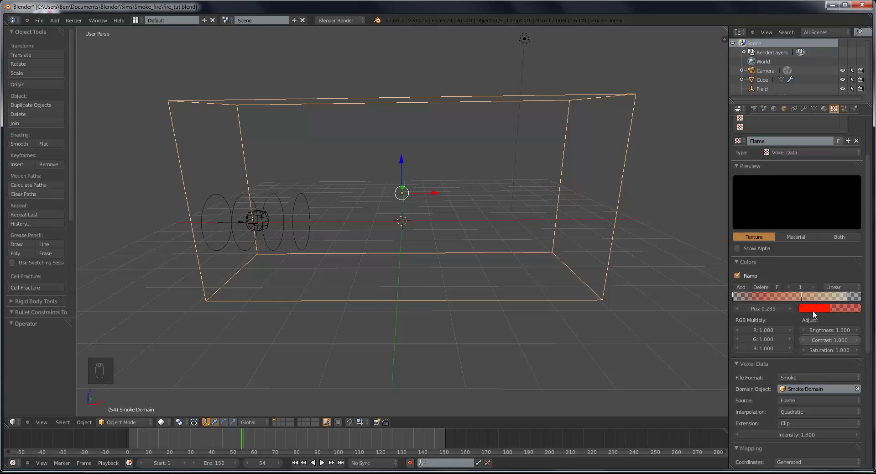
Step: Shift the pale yellow stop to 0.860 and save the file over fire_tut.blend
{"action": "left_click", "coordinate": [852, 298]}
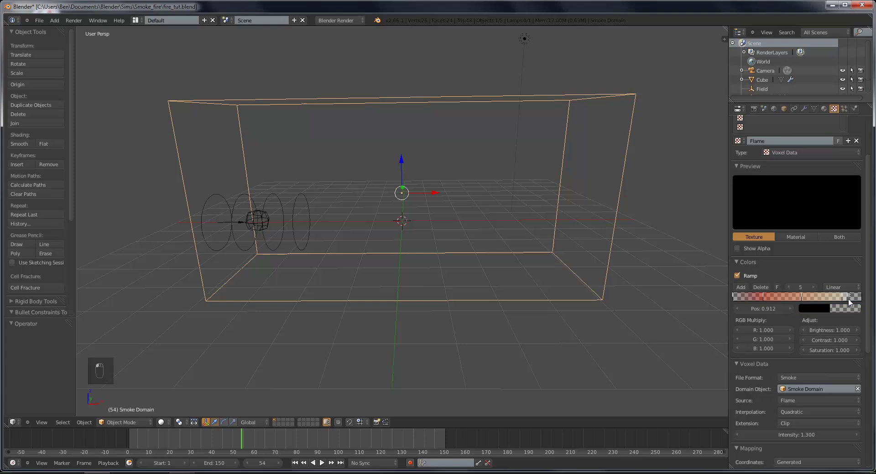
{"action": "left_click", "coordinate": [843, 298]}
{"action": "left_click_drag", "start_coordinate": [843, 299], "coordinate": [844, 301]}
{"action": "left_click", "coordinate": [801, 297]}
{"action": "left_click", "coordinate": [766, 298]}
{"action": "left_click", "coordinate": [737, 300]}
{"action": "key", "text": "ctrl+w"}
{"action": "left_click", "coordinate": [430, 227]}
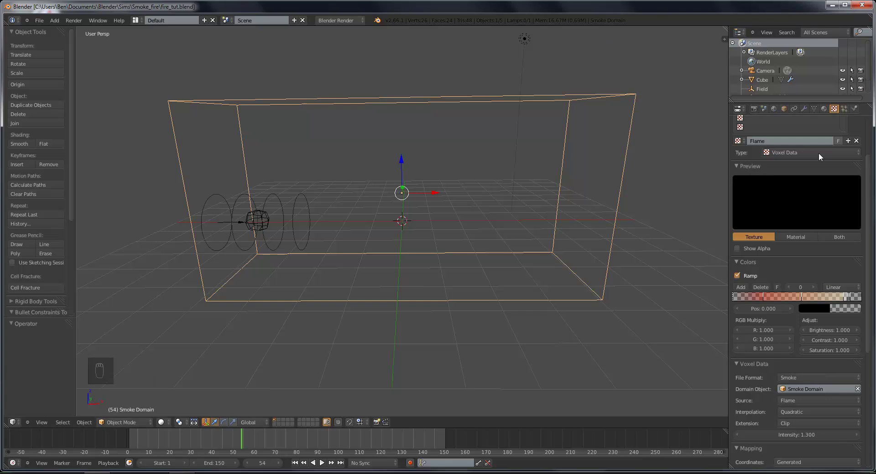
Step: Review the orange, pale yellow and red stops of the Flame color ramp
{"action": "scroll", "coordinate": [805, 319], "scroll_direction": "down", "scroll_amount": 8}
{"action": "scroll", "coordinate": [805, 320], "scroll_direction": "up", "scroll_amount": 5}
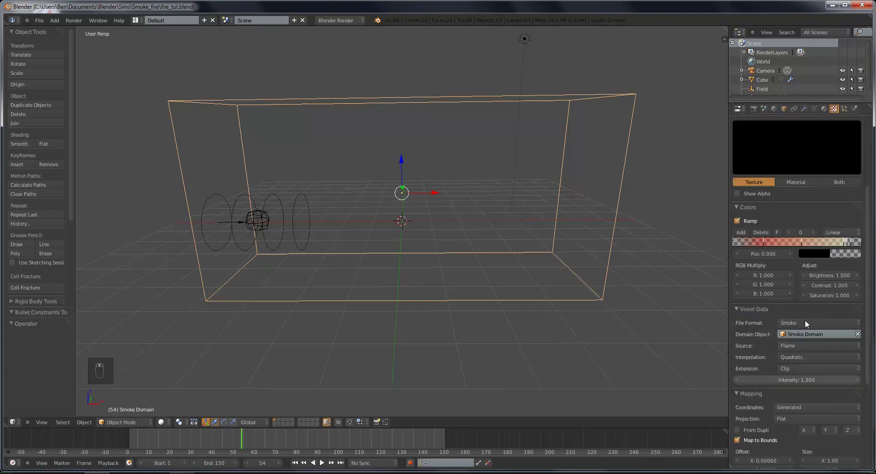
{"action": "left_click", "coordinate": [802, 244]}
{"action": "left_click", "coordinate": [844, 243]}
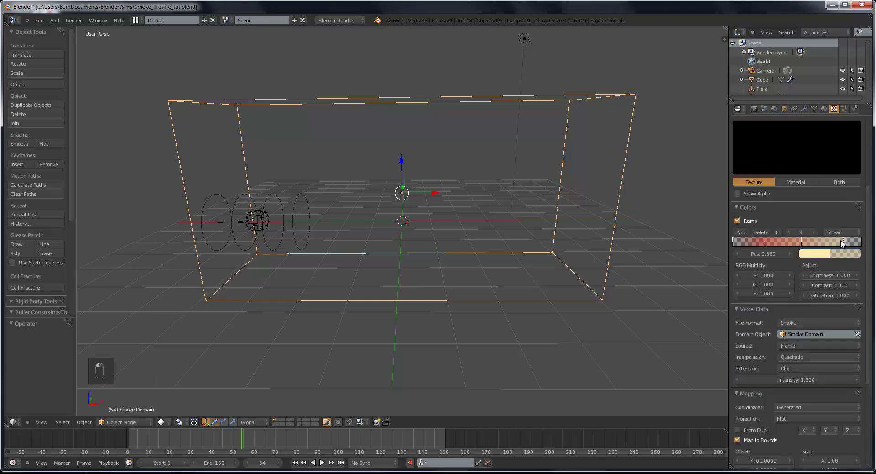
{"action": "left_click", "coordinate": [763, 241]}
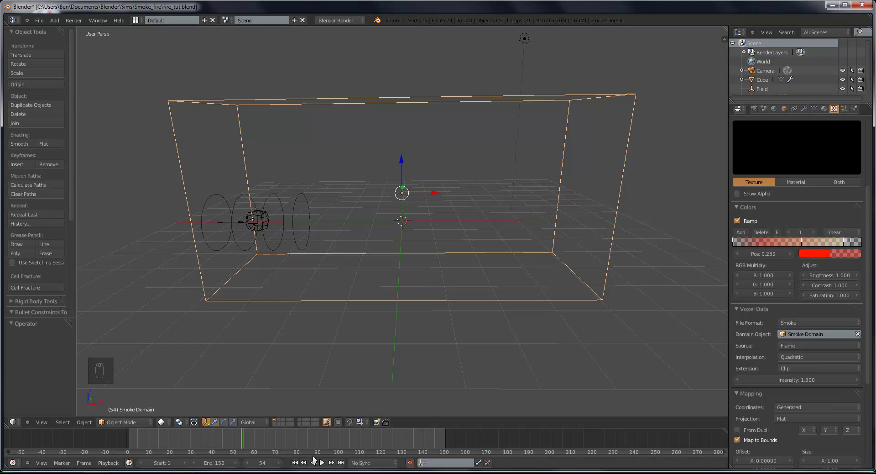
Step: Return the animation to frame 1 and select the lamp behind the smoke domain
{"action": "left_click", "coordinate": [295, 463]}
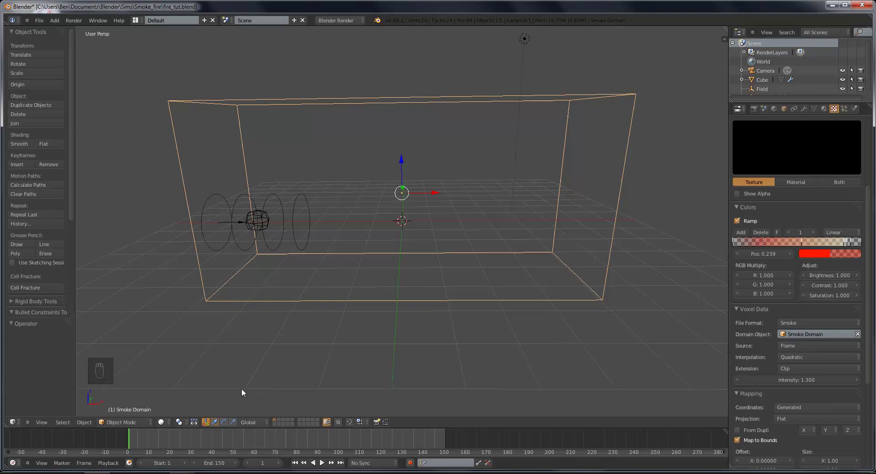
{"action": "scroll", "coordinate": [242, 388], "scroll_direction": "down", "scroll_amount": 5}
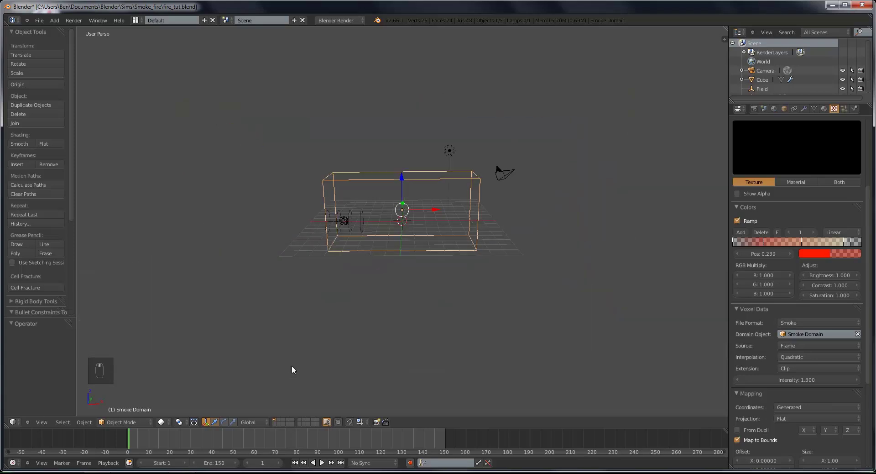
{"action": "middle_click_drag", "start_coordinate": [292, 368], "coordinate": [512, 250]}
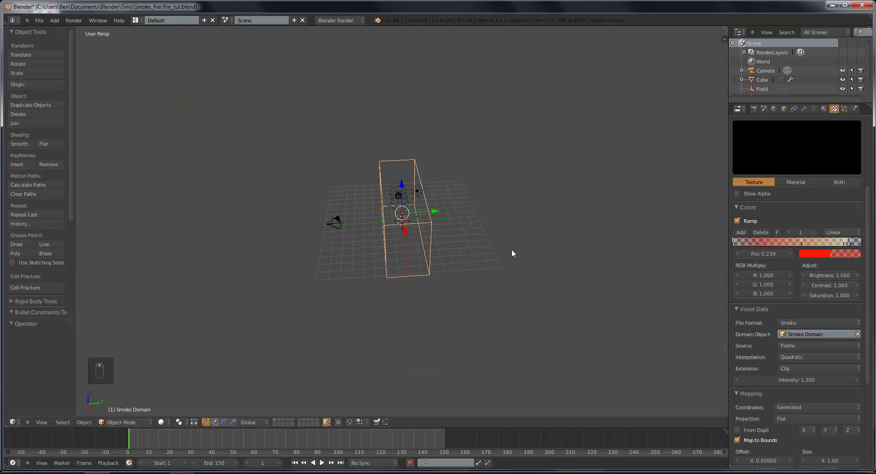
{"action": "right_click", "coordinate": [418, 192]}
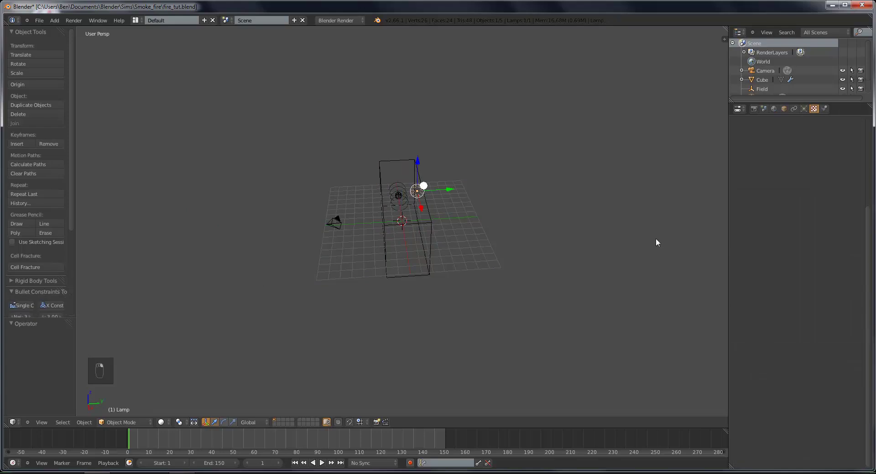
Step: Move the lamp along Y to the camera's side of the smoke domain and place it above the domain near the camera
{"action": "middle_click_drag", "start_coordinate": [651, 228], "coordinate": [535, 223]}
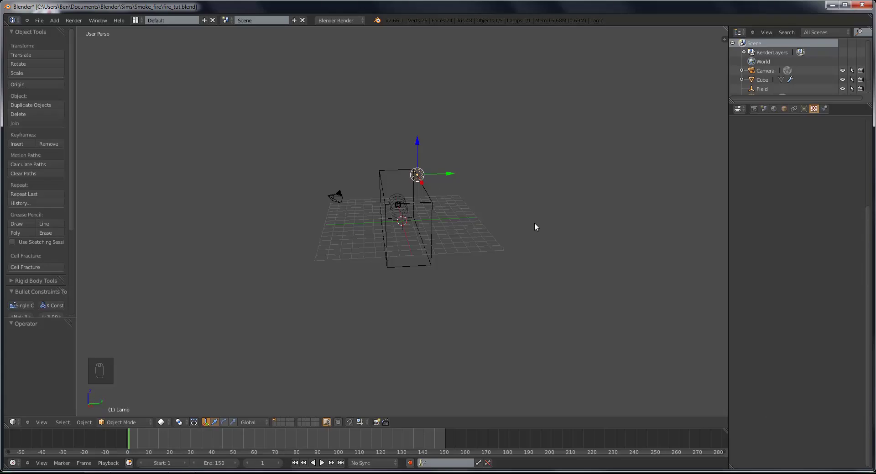
{"action": "scroll", "coordinate": [404, 256], "scroll_direction": "up", "scroll_amount": 3}
{"action": "mouse_move", "coordinate": [404, 256]}
{"action": "middle_mouse_down"}
{"action": "mouse_move", "coordinate": [551, 260]}
{"action": "mouse_move", "coordinate": [420, 256]}
{"action": "middle_mouse_up"}
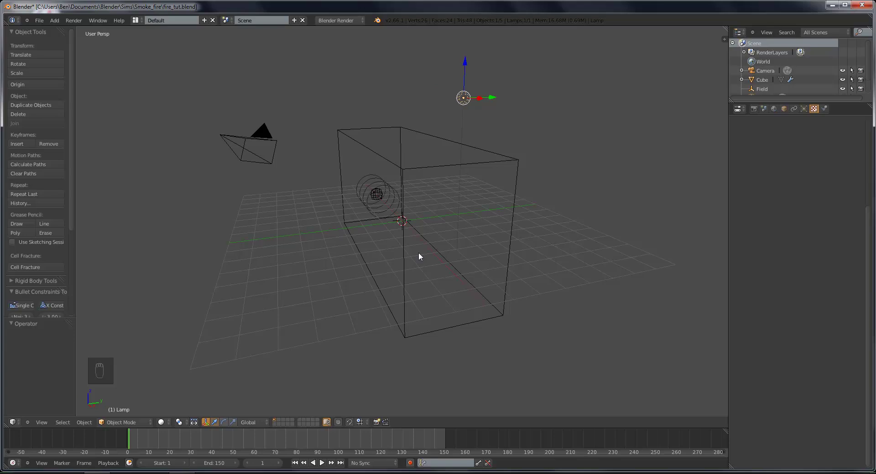
{"action": "middle_click_drag", "start_coordinate": [556, 86], "coordinate": [544, 119]}
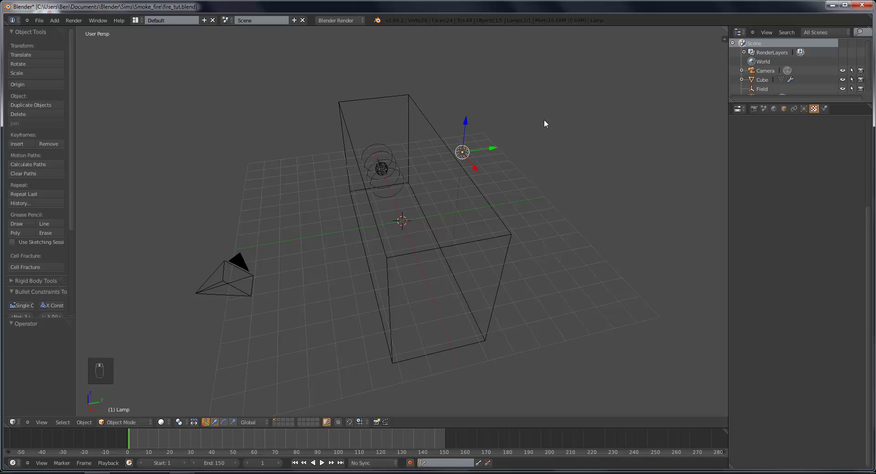
{"action": "left_click_drag", "start_coordinate": [494, 147], "coordinate": [299, 173]}
{"action": "middle_click_drag", "start_coordinate": [300, 173], "coordinate": [313, 145]}
{"action": "key", "text": "g"}
{"action": "left_click", "coordinate": [264, 129]}
{"action": "middle_click_drag", "start_coordinate": [264, 129], "coordinate": [335, 157]}
{"action": "middle_click_drag", "start_coordinate": [531, 203], "coordinate": [537, 159]}
{"action": "key", "text": "g"}
{"action": "left_click", "coordinate": [463, 179]}
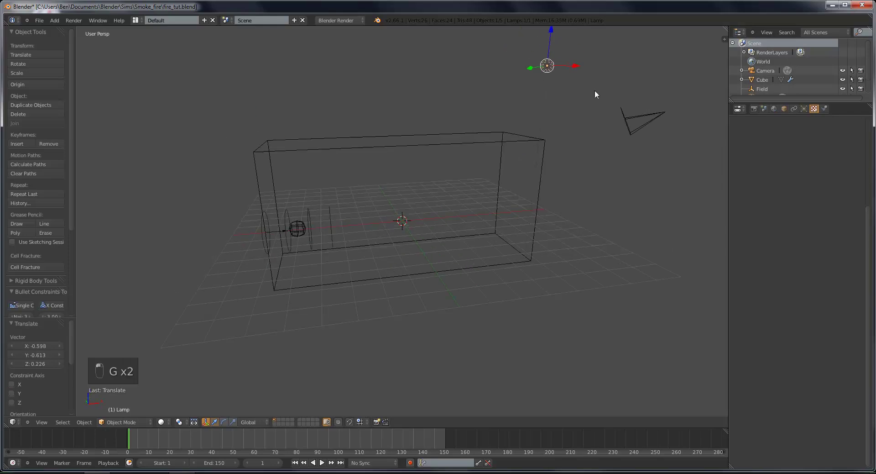
Step: Change the lamp type to Sun, rotate it toward the smoke domain and scale it by 0.633
{"action": "left_click", "coordinate": [804, 109]}
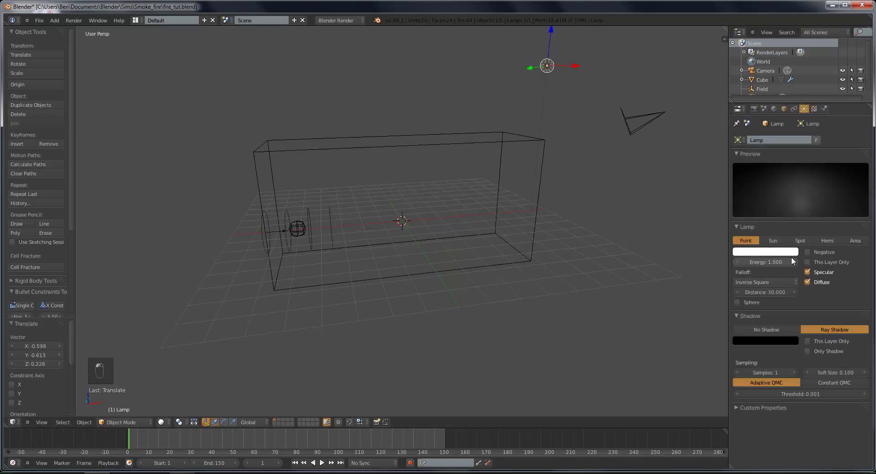
{"action": "left_click", "coordinate": [773, 240]}
{"action": "middle_click_drag", "start_coordinate": [552, 193], "coordinate": [509, 226]}
{"action": "key", "text": "r"}
{"action": "left_click", "coordinate": [613, 313]}
{"action": "key", "text": "s"}
{"action": "left_click", "coordinate": [556, 278]}
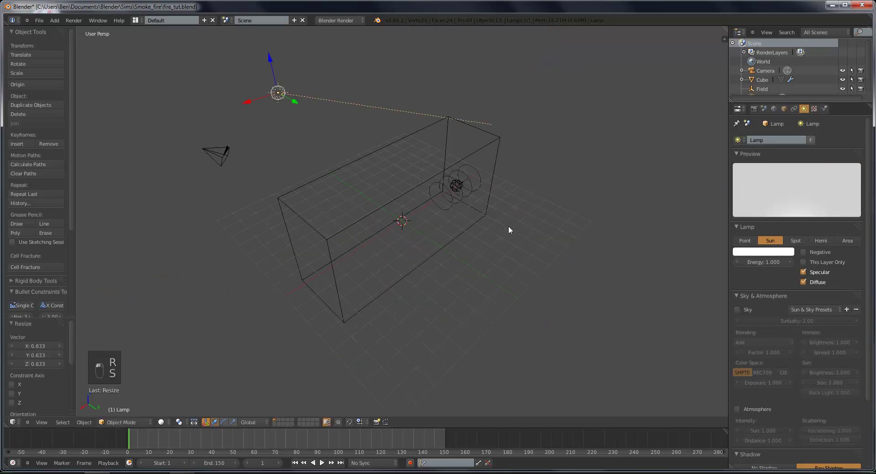
Step: Move the sun lamp farther out from the smoke domain on the camera's side and rotate it to aim at the domain
{"action": "scroll", "coordinate": [509, 225], "scroll_direction": "down", "scroll_amount": 3}
{"action": "key", "text": "g"}
{"action": "left_click", "coordinate": [310, 204]}
{"action": "key", "text": "r"}
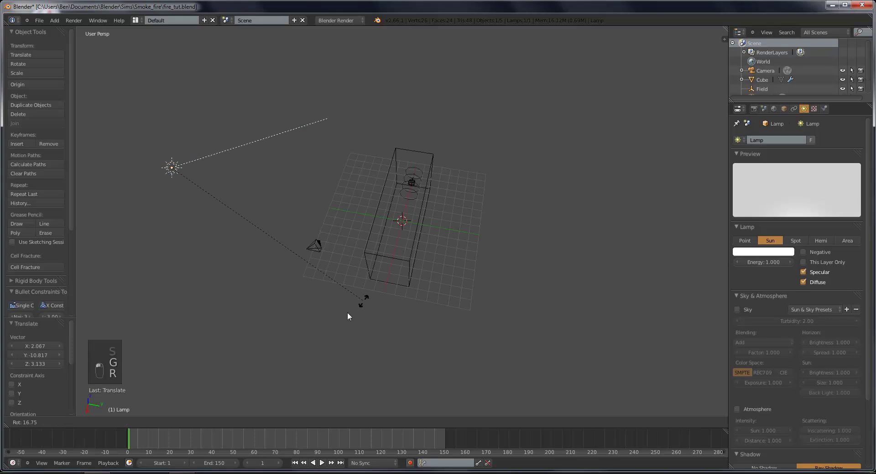
{"action": "left_click", "coordinate": [254, 351]}
{"action": "middle_click_drag", "start_coordinate": [254, 351], "coordinate": [380, 302]}
{"action": "key", "text": "r"}
{"action": "left_click", "coordinate": [382, 303]}
Step: Fine-tune the sun lamp's position on the camera's side of the domain and shift it about 1.27 along X
{"action": "key", "text": "g"}
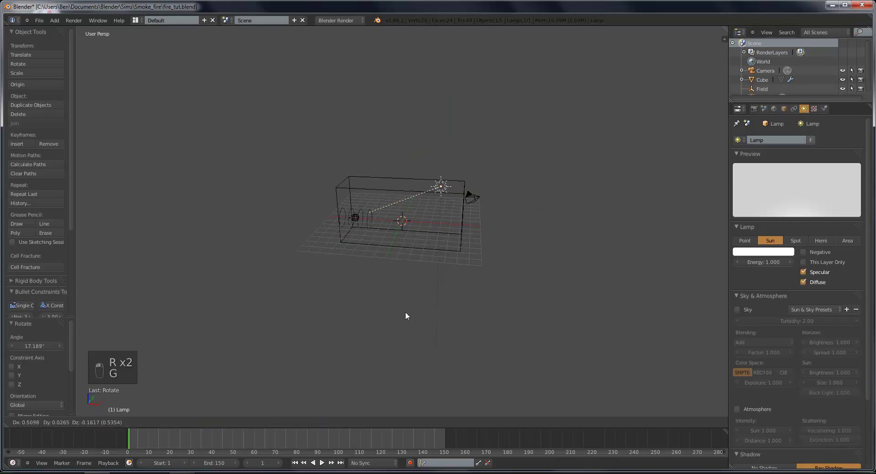
{"action": "left_click", "coordinate": [409, 312]}
{"action": "key", "text": "g"}
{"action": "left_click", "coordinate": [457, 242]}
{"action": "middle_click_drag", "start_coordinate": [485, 212], "coordinate": [467, 219]}
{"action": "scroll", "coordinate": [466, 205], "scroll_direction": "up", "scroll_amount": 5}
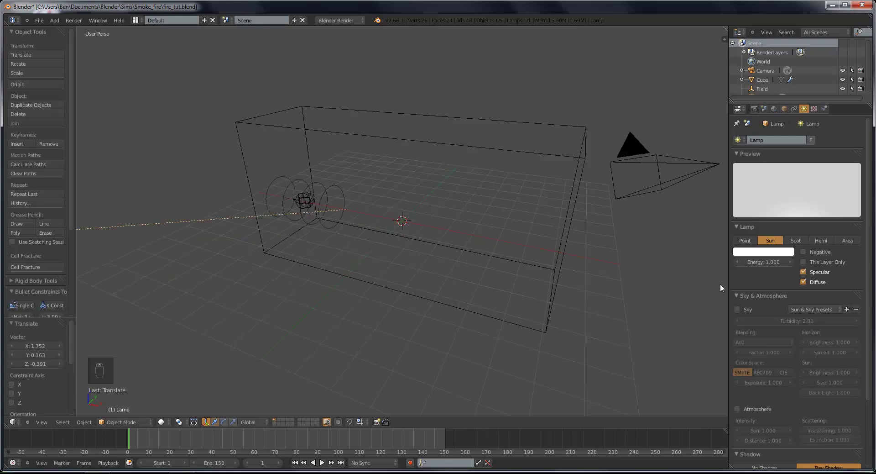
{"action": "scroll", "coordinate": [403, 191], "scroll_direction": "down", "scroll_amount": 6}
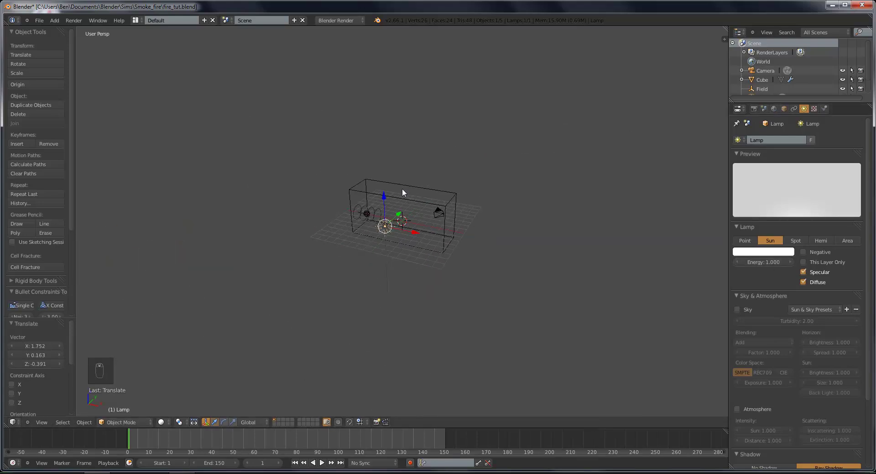
{"action": "left_click_drag", "start_coordinate": [416, 231], "coordinate": [433, 239]}
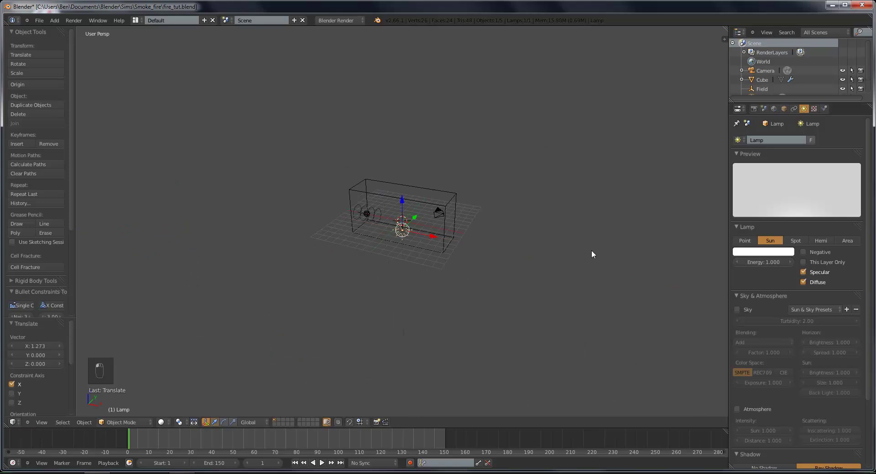
{"action": "mouse_move", "coordinate": [508, 213]}
{"action": "middle_mouse_down"}
{"action": "mouse_move", "coordinate": [513, 227]}
{"action": "mouse_move", "coordinate": [510, 220]}
{"action": "middle_mouse_up"}
{"action": "scroll", "coordinate": [510, 219], "scroll_direction": "up", "scroll_amount": 2}
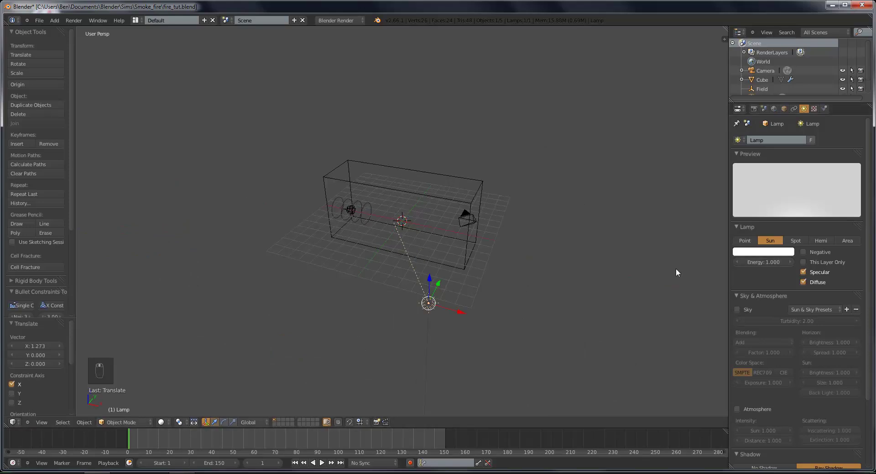
Step: Set the sun lamp's energy to 0.8
{"action": "left_click", "coordinate": [771, 262]}
{"action": "type", "text": "0.8"}
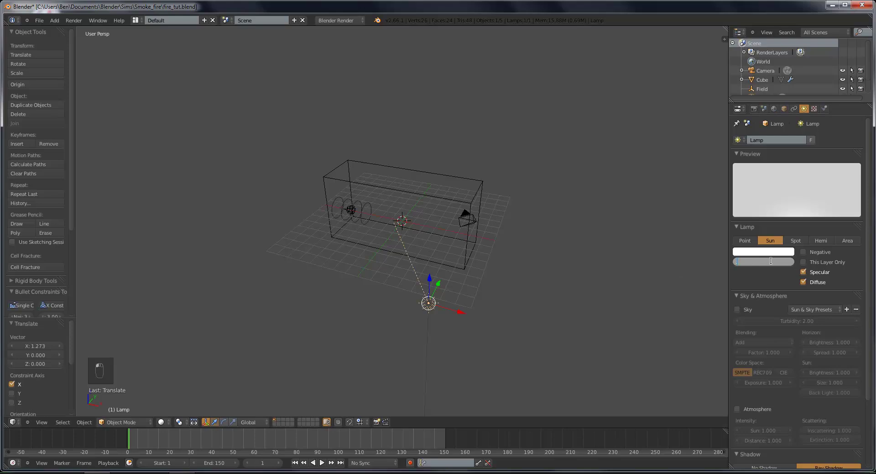
{"action": "key", "text": "Return"}
Step: Duplicate the sun lamp, turn it around global Z and place it above the emitter end, about 13.8 along negative X
{"action": "key", "text": "shift+d"}
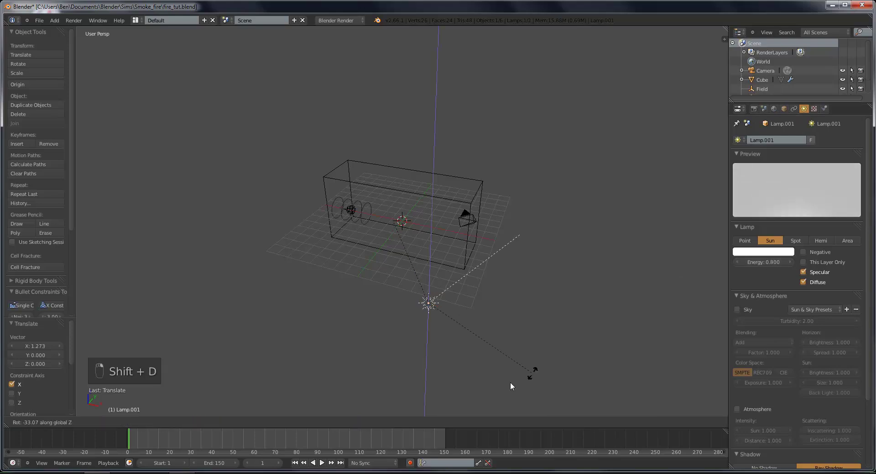
{"action": "key", "text": "x"}
{"action": "left_click", "coordinate": [234, 218]}
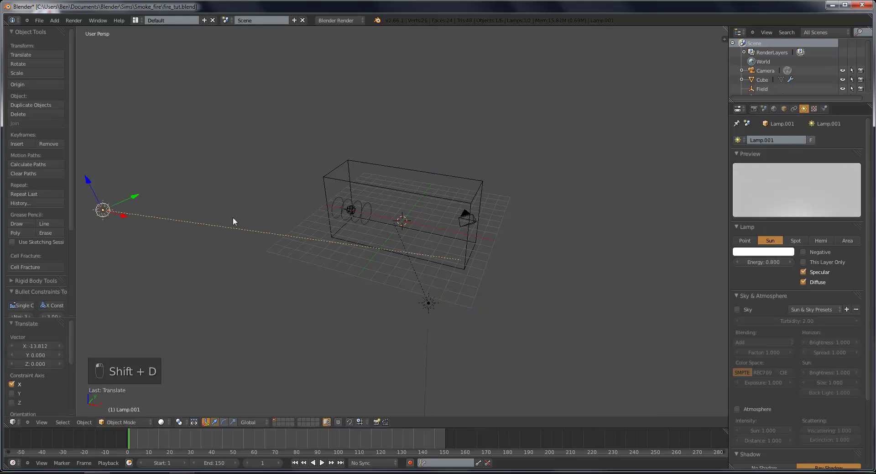
{"action": "middle_click_drag", "start_coordinate": [234, 218], "coordinate": [298, 254]}
{"action": "key", "text": "g"}
{"action": "left_click", "coordinate": [228, 255]}
{"action": "middle_click_drag", "start_coordinate": [229, 254], "coordinate": [424, 283]}
{"action": "key", "text": "g"}
{"action": "left_click", "coordinate": [392, 263]}
Step: Set the energy of the duplicated sun lamp at the emitter end to 0.6
{"action": "left_click", "coordinate": [765, 260]}
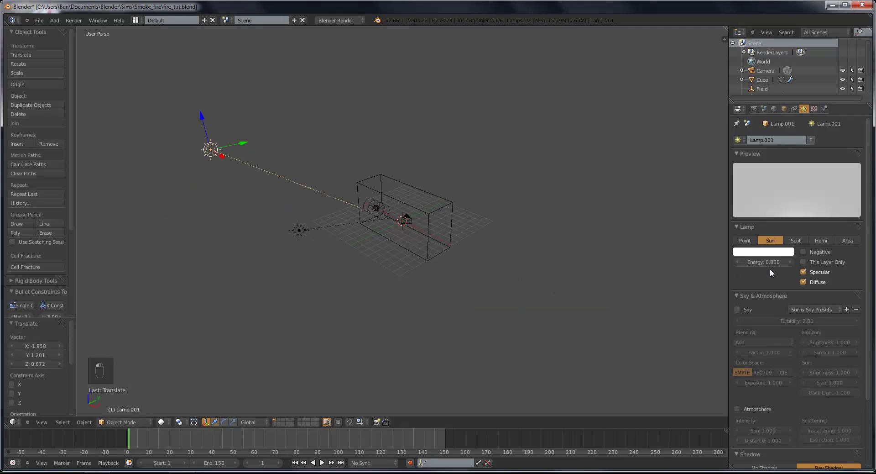
{"action": "key", "text": "BackSpace"}
{"action": "type", "text": "0.6"}
{"action": "key", "text": "Return"}
{"action": "middle_click_drag", "start_coordinate": [302, 174], "coordinate": [279, 198]}
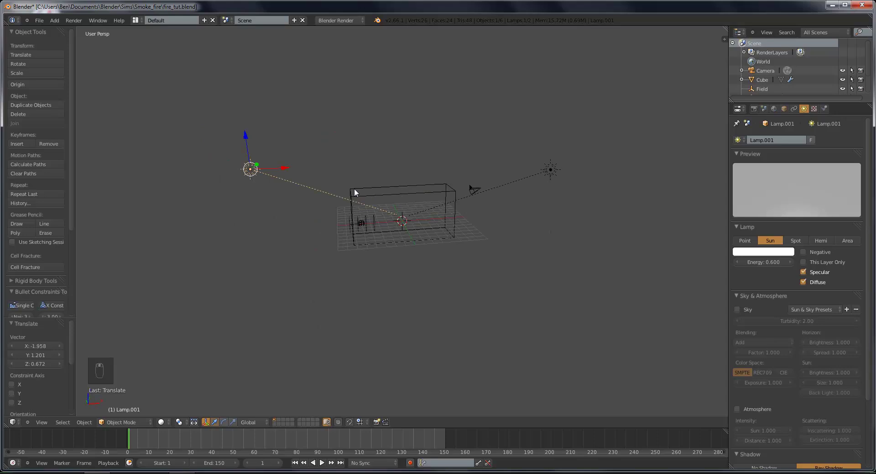
Step: Duplicate the 0.6-energy sun lamp, place the copy below the smoke domain and rotate it up toward the domain
{"action": "key", "text": "shift+d"}
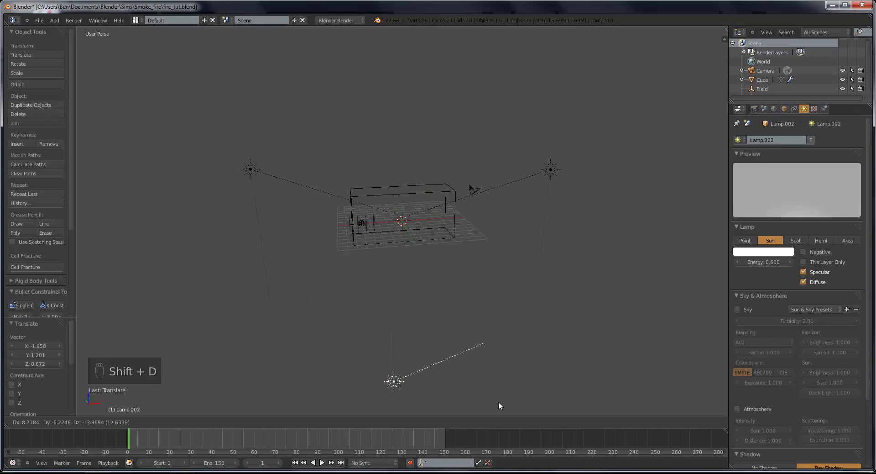
{"action": "left_click", "coordinate": [508, 410]}
{"action": "key", "text": "r"}
{"action": "key", "text": "r"}
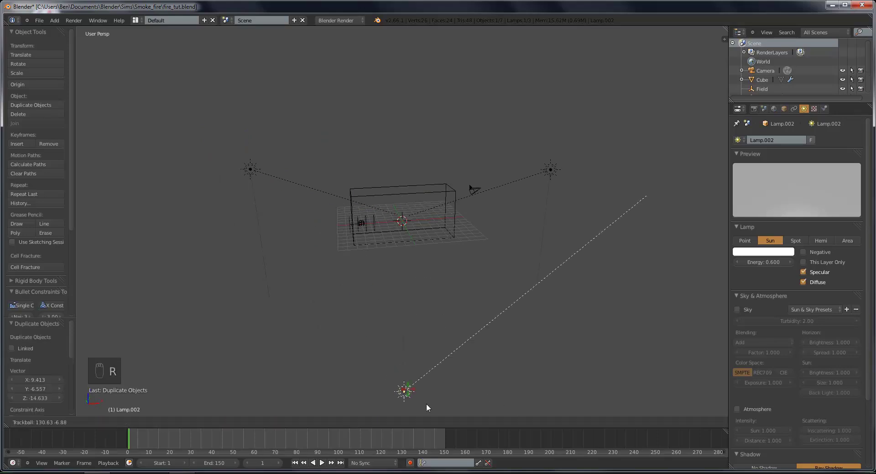
{"action": "left_click", "coordinate": [441, 411]}
{"action": "key", "text": "r"}
{"action": "key", "text": "r"}
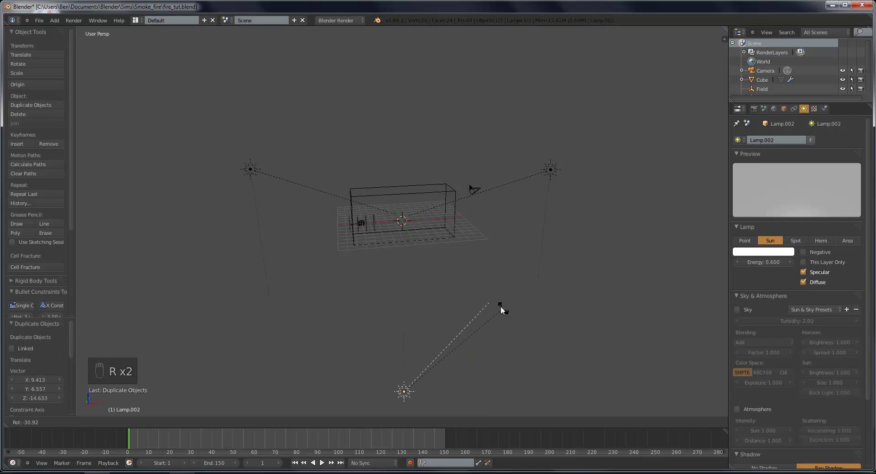
{"action": "left_click", "coordinate": [336, 245]}
Step: Adjust the height of the lower sun lamp along Z
{"action": "middle_click_drag", "start_coordinate": [335, 246], "coordinate": [573, 300]}
{"action": "key", "text": "g"}
{"action": "key", "text": "z"}
{"action": "left_click", "coordinate": [670, 309]}
{"action": "middle_click_drag", "start_coordinate": [670, 309], "coordinate": [631, 315]}
Step: Duplicate the lower sun lamp and move the copy about 37.8 along Y to the domain's far side
{"action": "key", "text": "shift+d"}
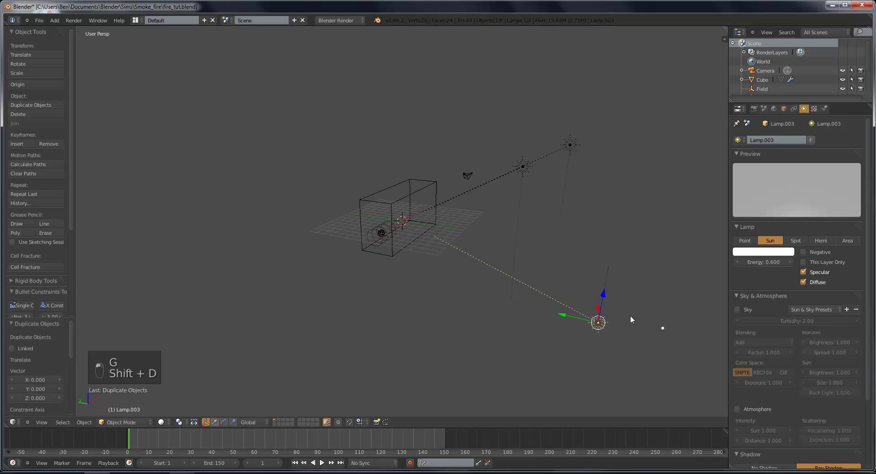
{"action": "key", "text": "y"}
{"action": "left_click", "coordinate": [265, 226]}
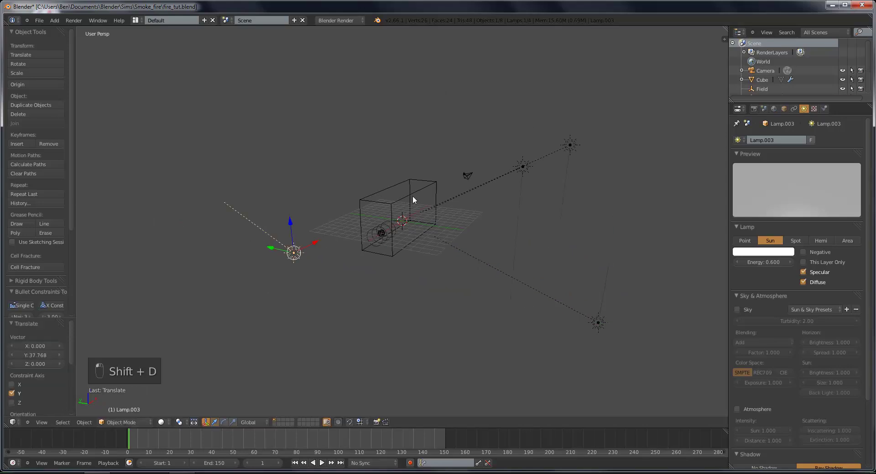
{"action": "middle_click_drag", "start_coordinate": [413, 195], "coordinate": [513, 243]}
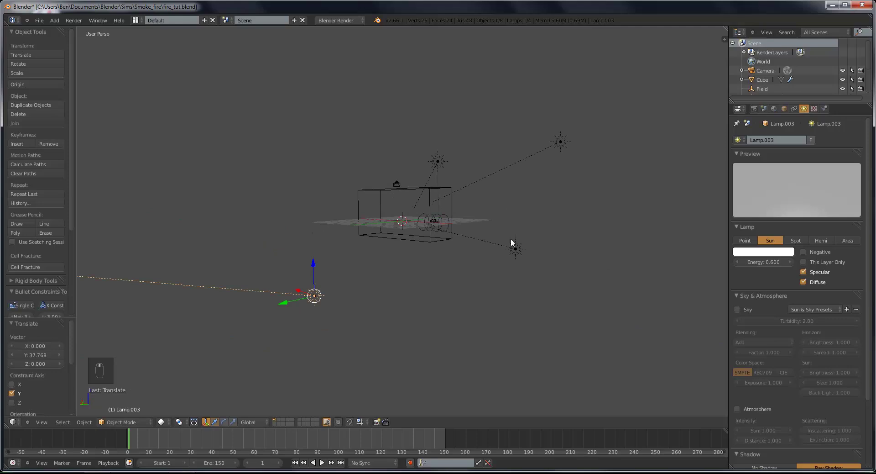
Step: Add a Track To constraint that aims the far-side lamp at the camera
{"action": "right_click", "coordinate": [400, 181], "text": "shift"}
{"action": "key", "text": "ctrl+t"}
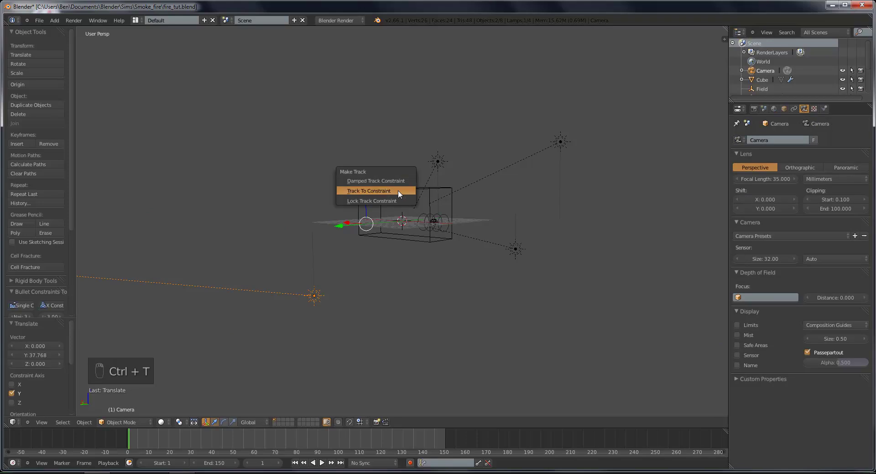
{"action": "left_click", "coordinate": [398, 190]}
Step: Reposition the camera-tracking lamp behind the smoke domain, in line with the emitter end
{"action": "right_click", "coordinate": [328, 287]}
{"action": "middle_click_drag", "start_coordinate": [328, 287], "coordinate": [348, 282]}
{"action": "key", "text": "g"}
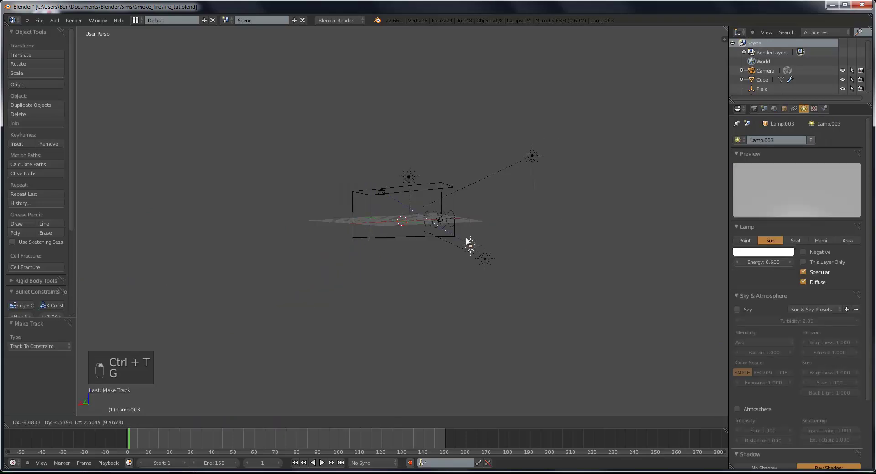
{"action": "left_click", "coordinate": [454, 240]}
{"action": "middle_click_drag", "start_coordinate": [453, 240], "coordinate": [509, 240]}
{"action": "key", "text": "g"}
{"action": "left_click", "coordinate": [368, 241]}
{"action": "key", "text": "g"}
{"action": "left_click", "coordinate": [433, 243]}
Step: Frame the smoke domain from a slightly raised front view and align the camera to that view
{"action": "key", "text": "KP_0"}
{"action": "scroll", "coordinate": [516, 240], "scroll_direction": "down", "scroll_amount": 3}
{"action": "scroll", "coordinate": [516, 240], "scroll_direction": "up", "scroll_amount": 1}
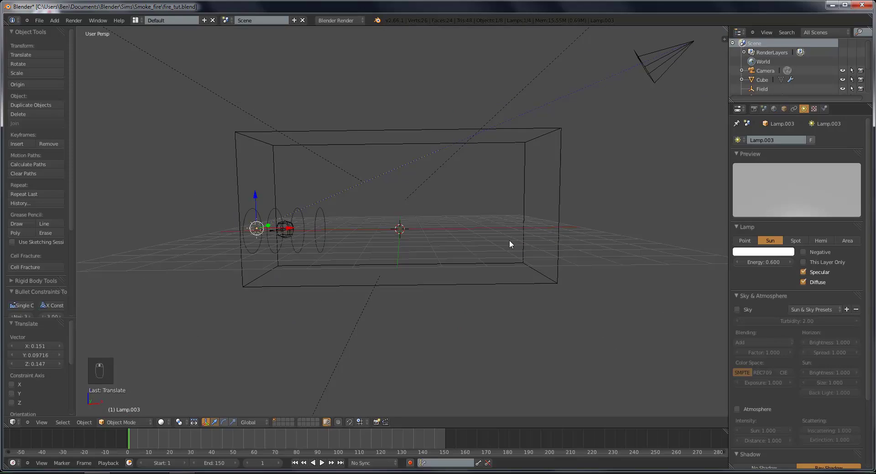
{"action": "key", "text": "KP_1"}
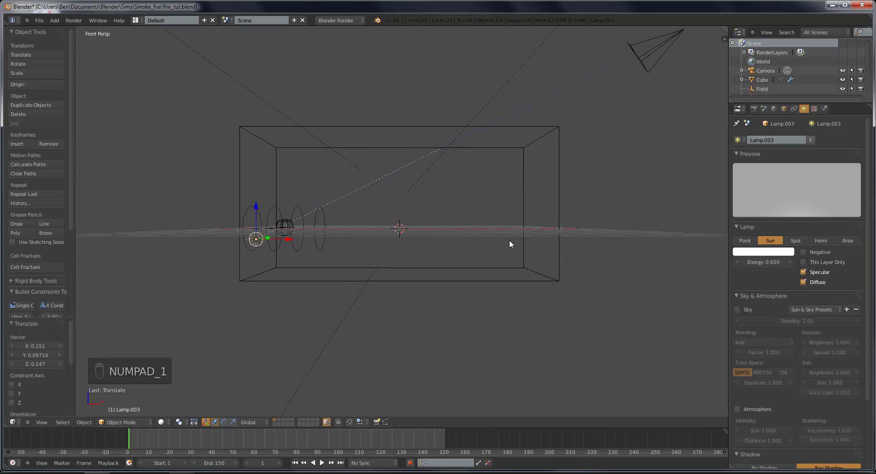
{"action": "middle_click_drag", "start_coordinate": [510, 240], "coordinate": [508, 246]}
{"action": "scroll", "coordinate": [509, 245], "scroll_direction": "up", "scroll_amount": 1, "text": "ctrl"}
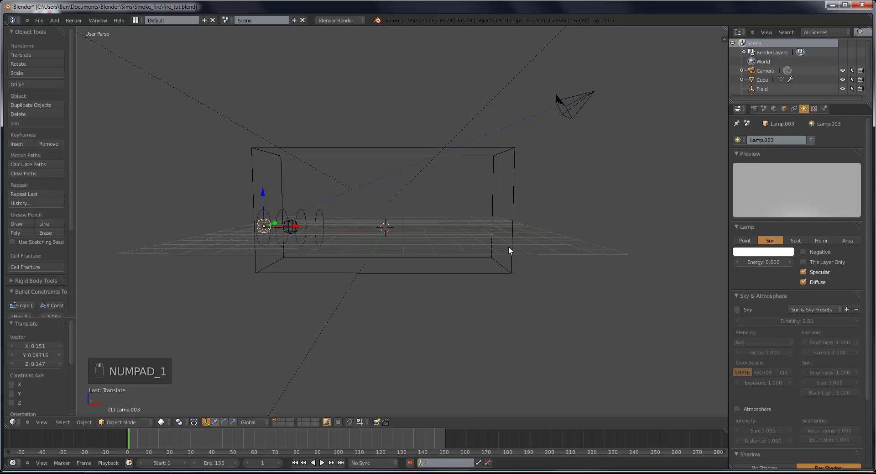
{"action": "scroll", "coordinate": [508, 246], "scroll_direction": "down", "scroll_amount": 1}
{"action": "scroll", "coordinate": [508, 246], "scroll_direction": "up", "scroll_amount": 2, "text": "ctrl"}
{"action": "scroll", "coordinate": [508, 246], "scroll_direction": "down", "scroll_amount": 3, "text": "ctrl"}
{"action": "scroll", "coordinate": [508, 247], "scroll_direction": "up", "scroll_amount": 2}
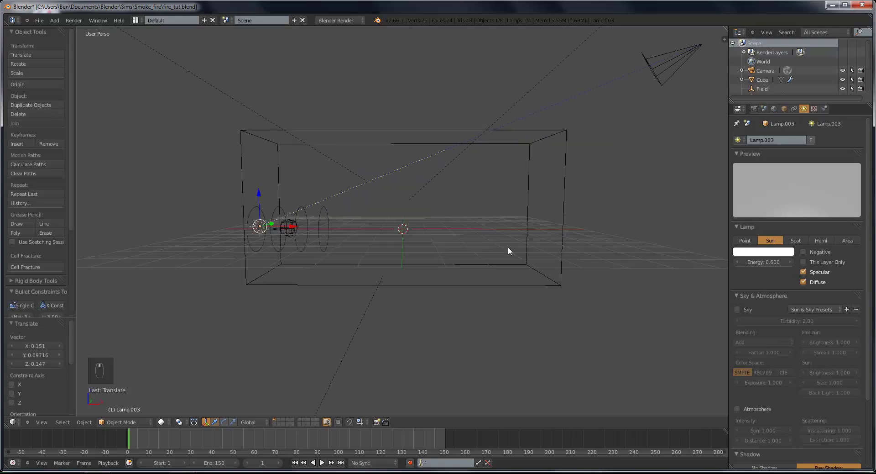
{"action": "key", "text": "ctrl+alt+KP_0"}
Step: Select the camera and move it so the whole smoke domain fits inside the frame
{"action": "right_click", "coordinate": [567, 306]}
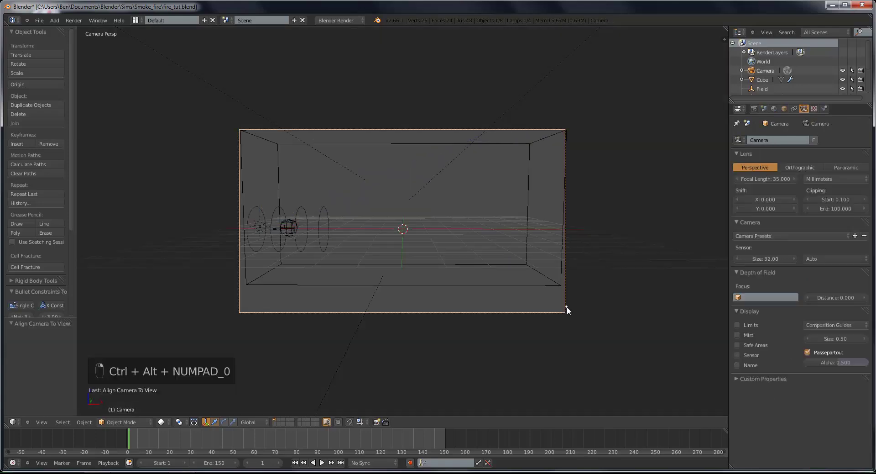
{"action": "key", "text": "g"}
{"action": "left_click", "coordinate": [593, 333]}
{"action": "key", "text": "g"}
{"action": "left_click", "coordinate": [439, 289]}
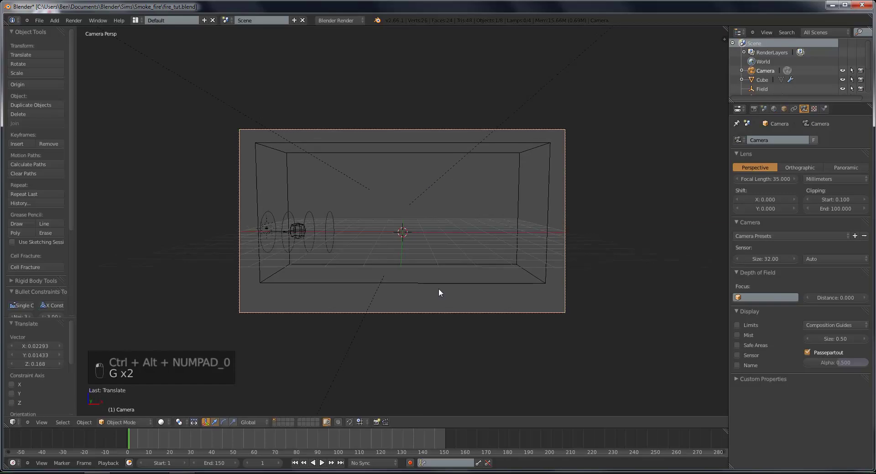
Step: Adjust the camera-tracking lamp's position behind the domain and save the file over fire_tut.blend
{"action": "right_click", "coordinate": [252, 230]}
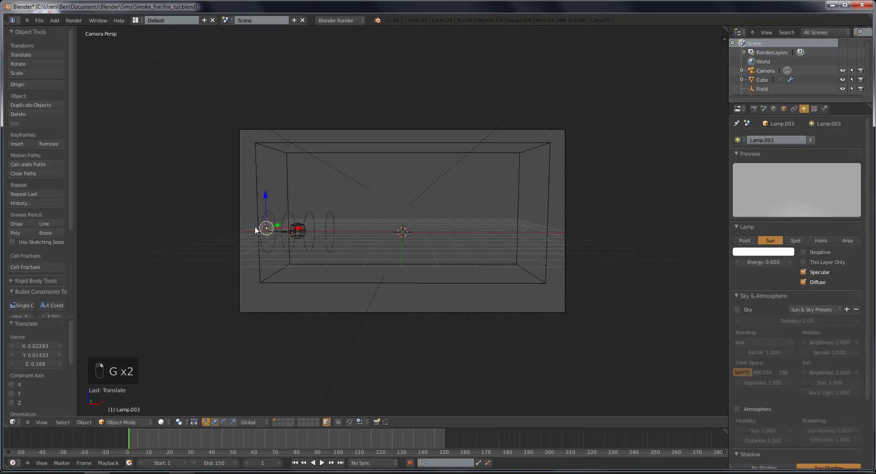
{"action": "key", "text": "g"}
{"action": "left_click", "coordinate": [385, 217]}
{"action": "key", "text": "g"}
{"action": "left_click", "coordinate": [390, 223]}
{"action": "middle_click_drag", "start_coordinate": [390, 223], "coordinate": [478, 265]}
{"action": "scroll", "coordinate": [425, 260], "scroll_direction": "down", "scroll_amount": 4}
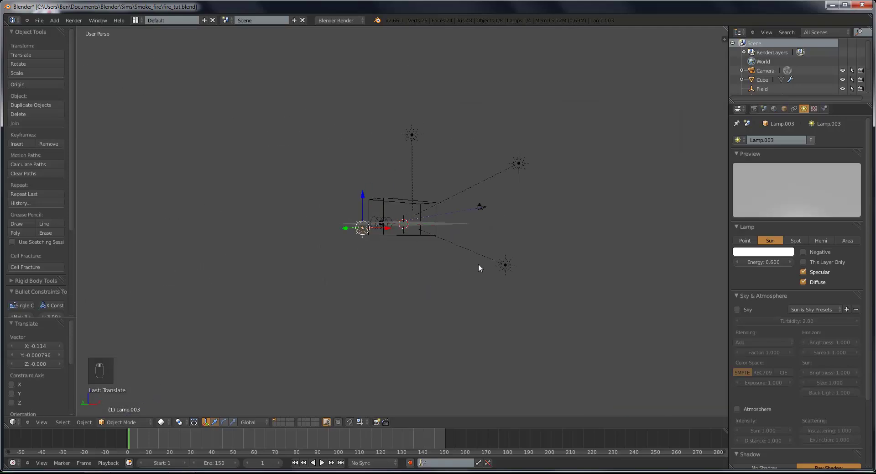
{"action": "key", "text": "ctrl+s"}
{"action": "left_click", "coordinate": [478, 264]}
Step: Select the smoke domain and review its smoke, flame and high-resolution physics settings
{"action": "scroll", "coordinate": [461, 254], "scroll_direction": "up", "scroll_amount": 5}
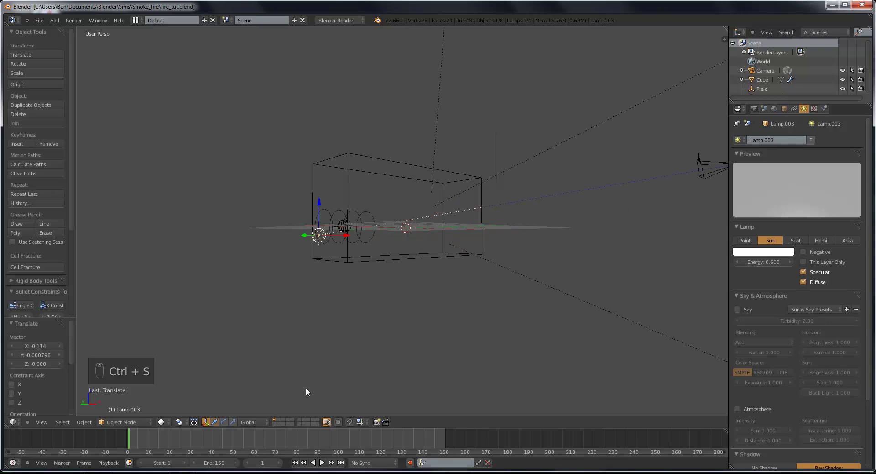
{"action": "scroll", "coordinate": [254, 298], "scroll_direction": "up", "scroll_amount": 5}
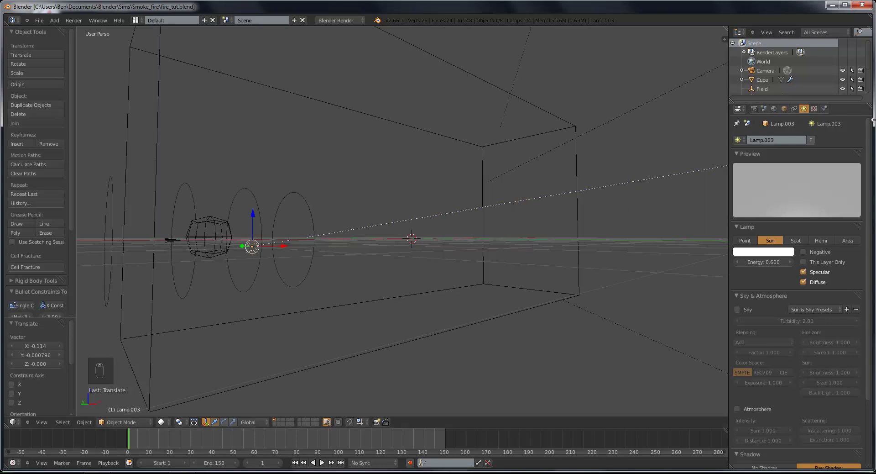
{"action": "left_click", "coordinate": [824, 109]}
{"action": "right_click", "coordinate": [573, 249]}
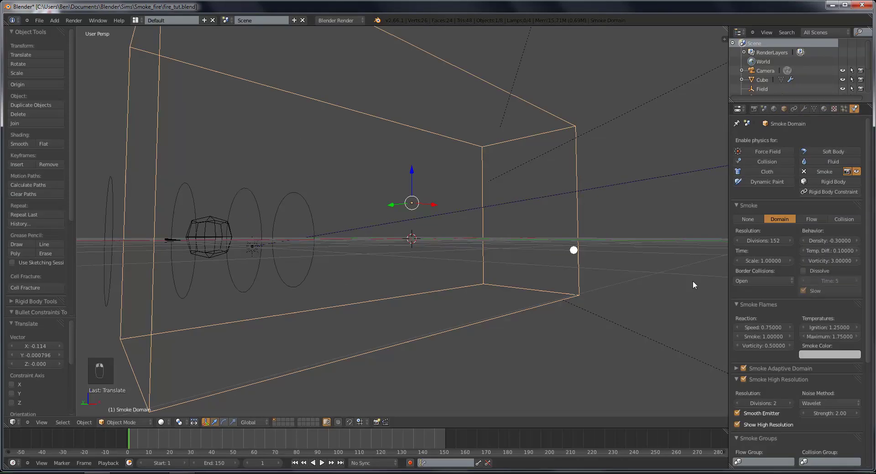
{"action": "scroll", "coordinate": [746, 287], "scroll_direction": "down", "scroll_amount": 5}
{"action": "scroll", "coordinate": [798, 335], "scroll_direction": "up", "scroll_amount": 6}
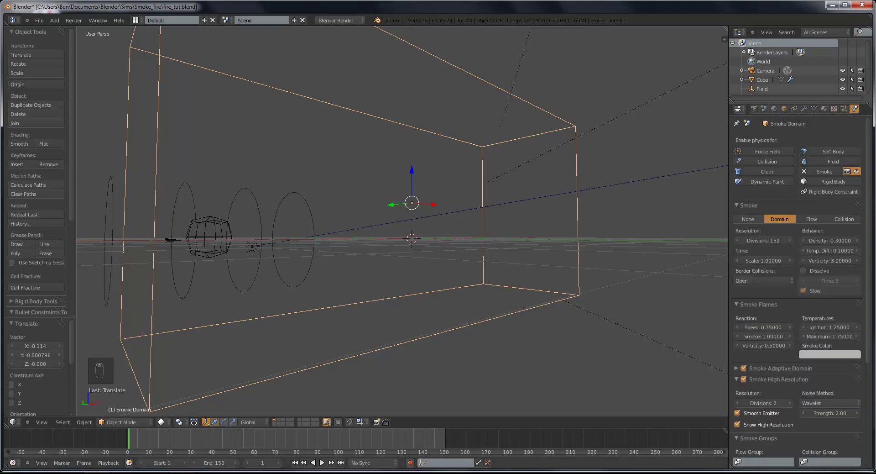
{"action": "middle_click_drag", "start_coordinate": [350, 256], "coordinate": [328, 261]}
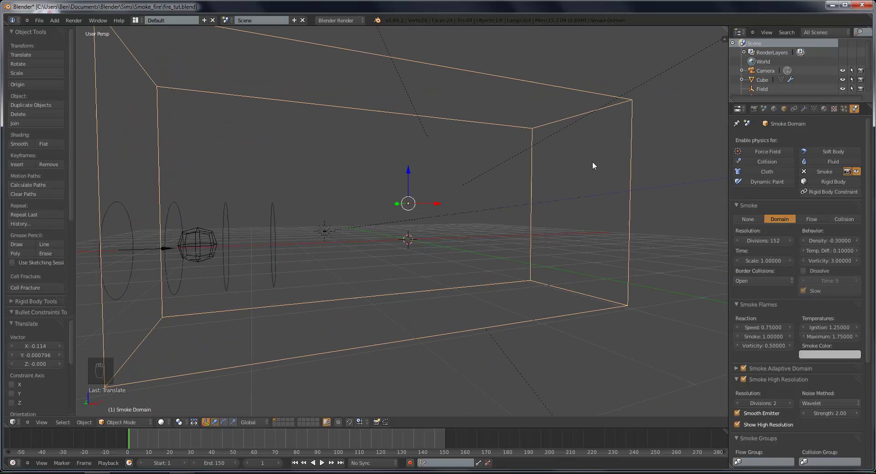
{"action": "left_click", "coordinate": [825, 109]}
{"action": "left_click", "coordinate": [855, 109]}
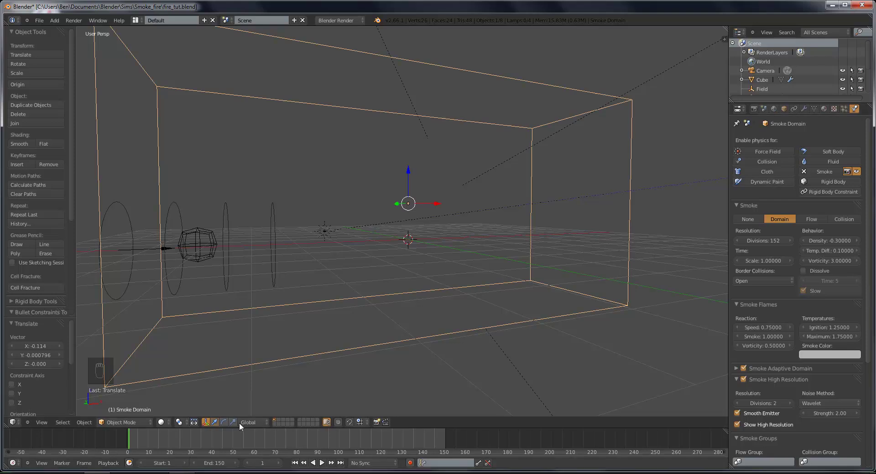
{"action": "left_click", "coordinate": [183, 473]}
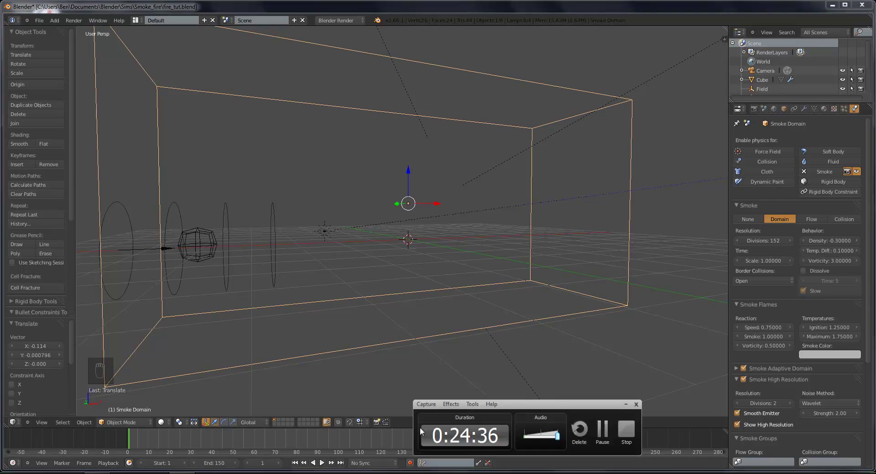
{"action": "left_click", "coordinate": [602, 434]}
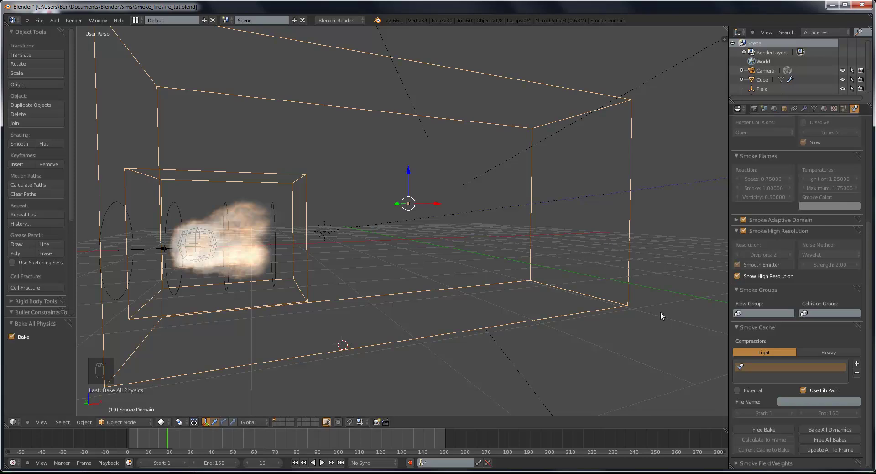
Step: Save the file and scrub the timeline to around frame 27, the end of the baked range
{"action": "key", "text": "ctrl+s"}
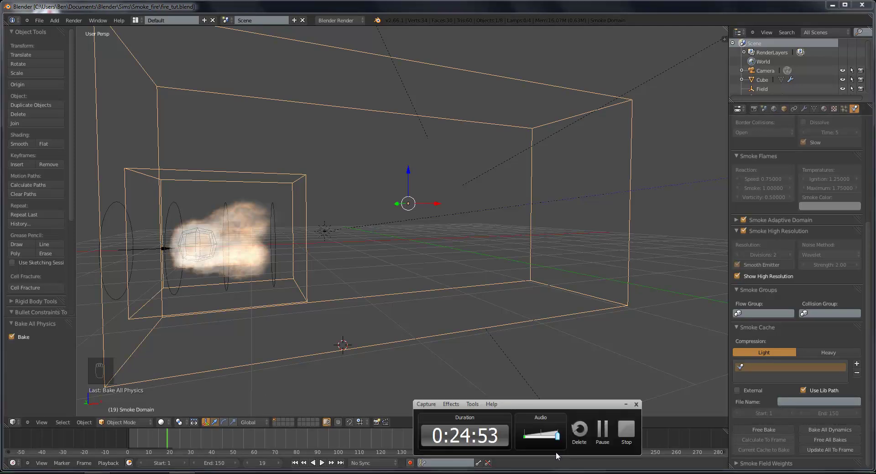
{"action": "key", "text": "ctrl+s"}
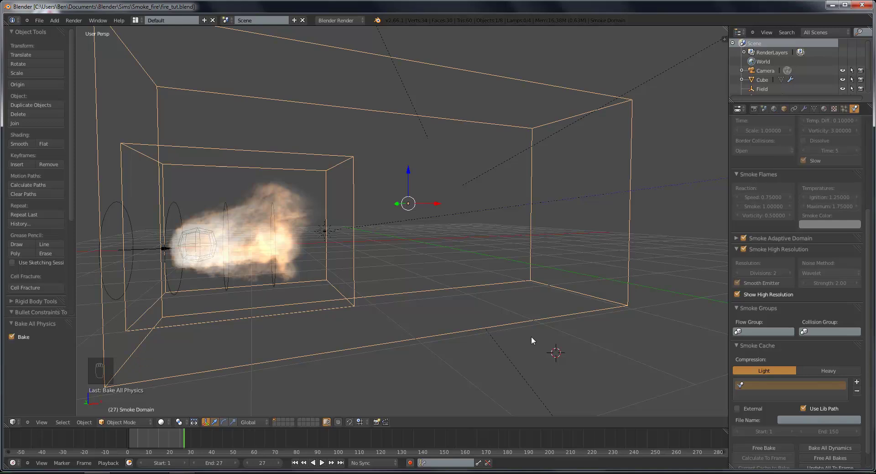
{"action": "mouse_move", "coordinate": [171, 437]}
{"action": "left_mouse_down"}
{"action": "mouse_move", "coordinate": [140, 439]}
{"action": "mouse_move", "coordinate": [184, 448]}
{"action": "left_mouse_up"}
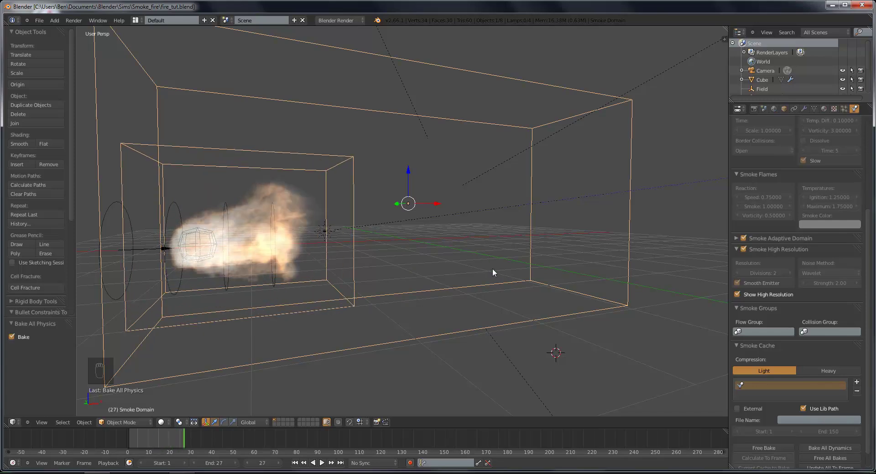
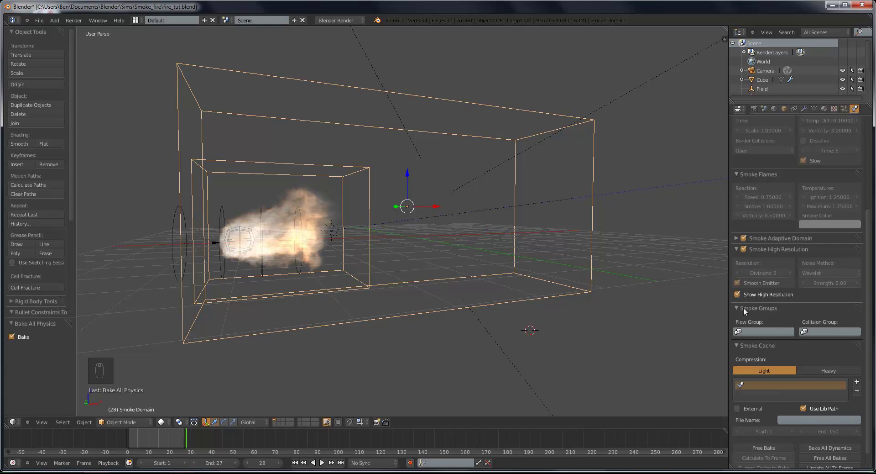
Step: Turn off the smoke domain's high-resolution display and step back one frame to frame 27
{"action": "left_click", "coordinate": [741, 293]}
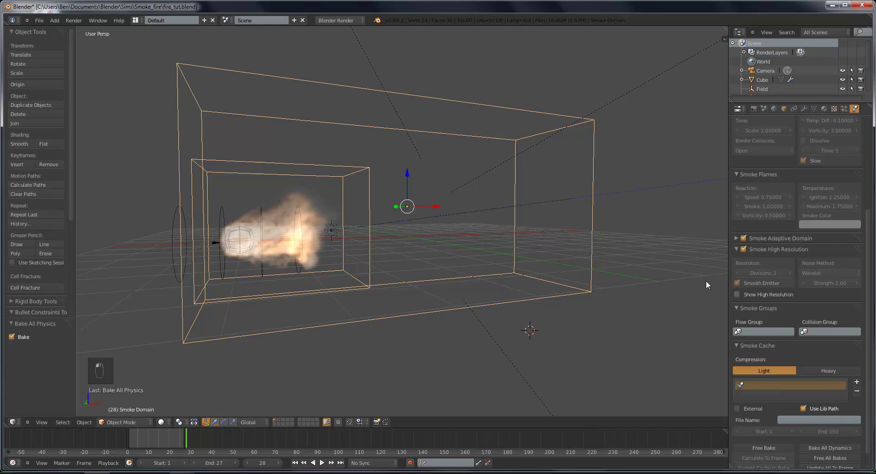
{"action": "middle_click_drag", "start_coordinate": [706, 281], "coordinate": [468, 223]}
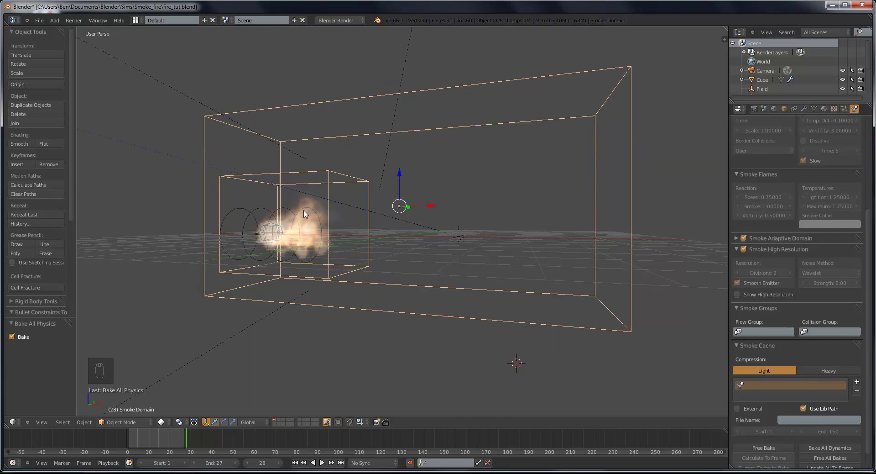
{"action": "key", "text": "Left"}
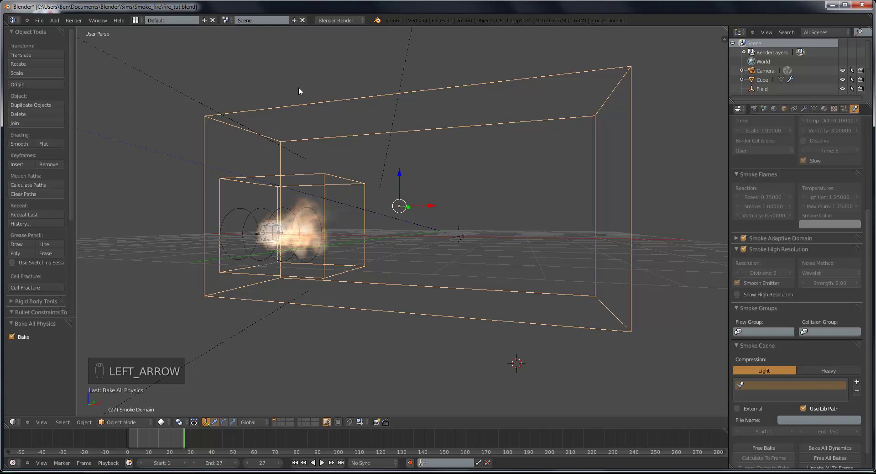
{"action": "scroll", "coordinate": [292, 214], "scroll_direction": "up", "scroll_amount": 4}
{"action": "middle_click_drag", "start_coordinate": [292, 214], "coordinate": [336, 224]}
{"action": "scroll", "coordinate": [336, 223], "scroll_direction": "down", "scroll_amount": 4}
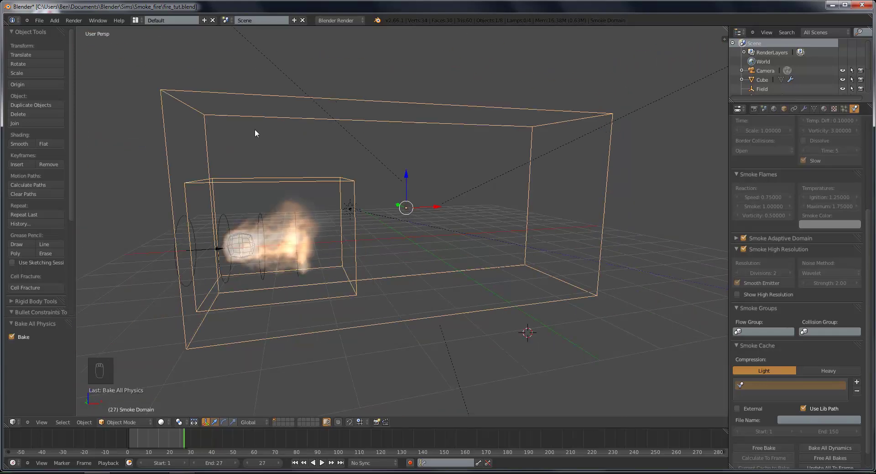
Step: Save the file and render frame 27 to inspect the fireball's flame and smoke detail up close
{"action": "key", "text": "ctrl+s"}
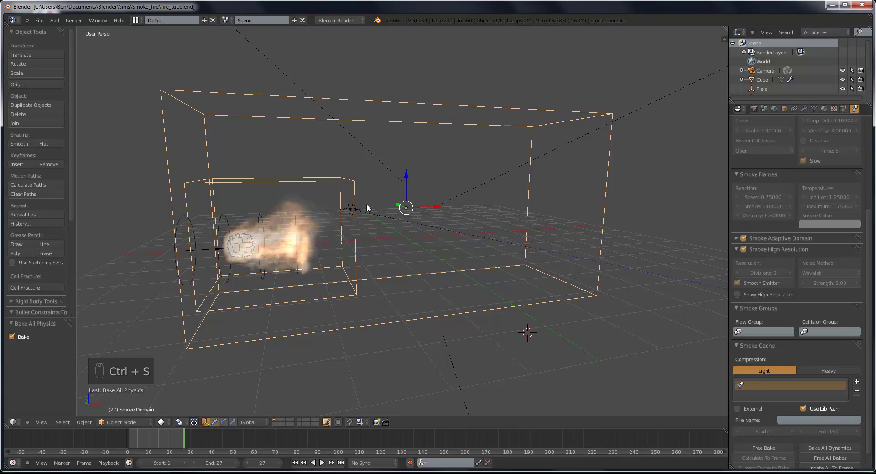
{"action": "key", "text": "F12"}
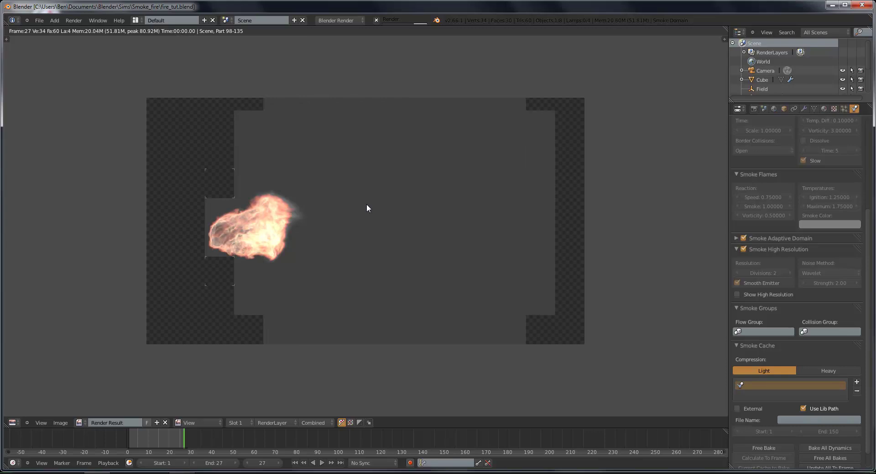
{"action": "scroll", "coordinate": [367, 208], "scroll_direction": "up", "scroll_amount": 1}
{"action": "middle_click_drag", "start_coordinate": [368, 207], "coordinate": [444, 217]}
{"action": "scroll", "coordinate": [444, 217], "scroll_direction": "down", "scroll_amount": 1}
{"action": "scroll", "coordinate": [323, 240], "scroll_direction": "up", "scroll_amount": 3}
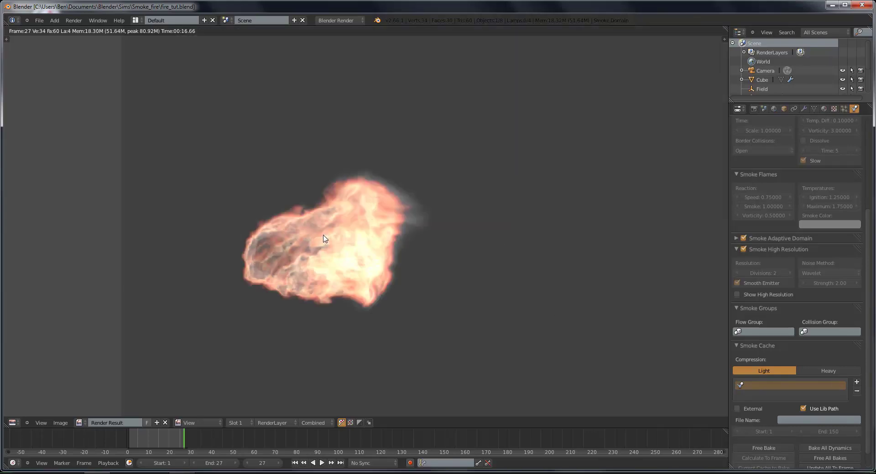
{"action": "scroll", "coordinate": [321, 248], "scroll_direction": "down", "scroll_amount": 1}
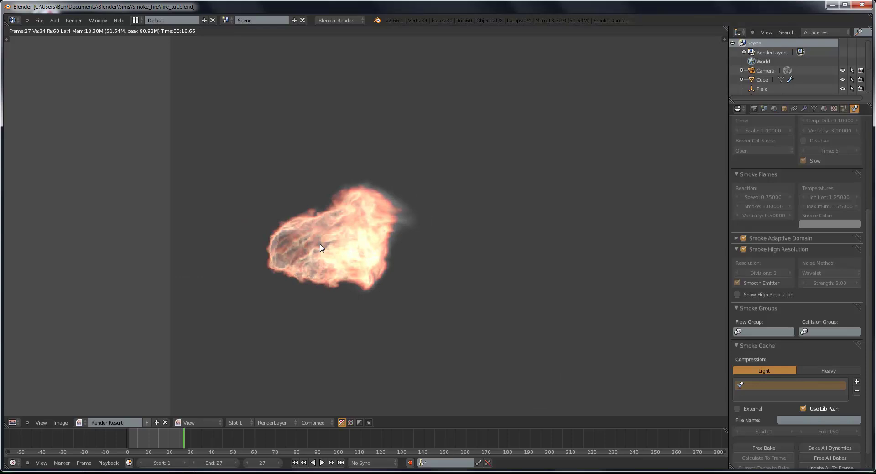
{"action": "scroll", "coordinate": [321, 248], "scroll_direction": "down", "scroll_amount": 1}
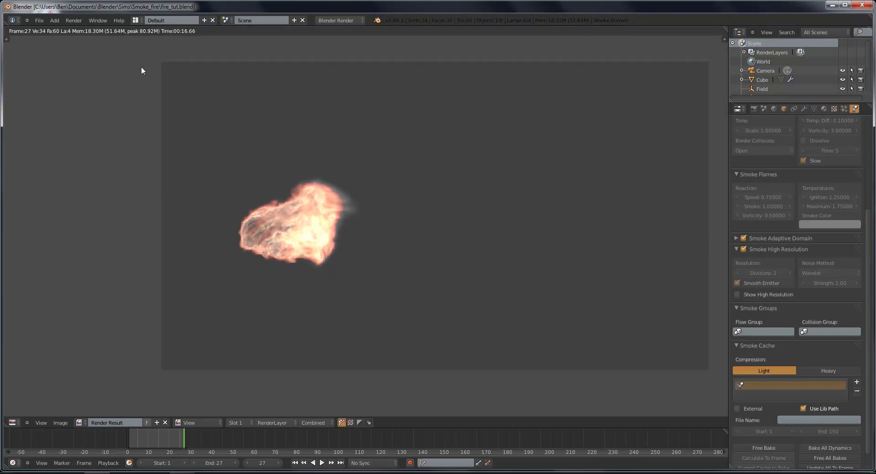
{"action": "scroll", "coordinate": [338, 170], "scroll_direction": "up", "scroll_amount": 1}
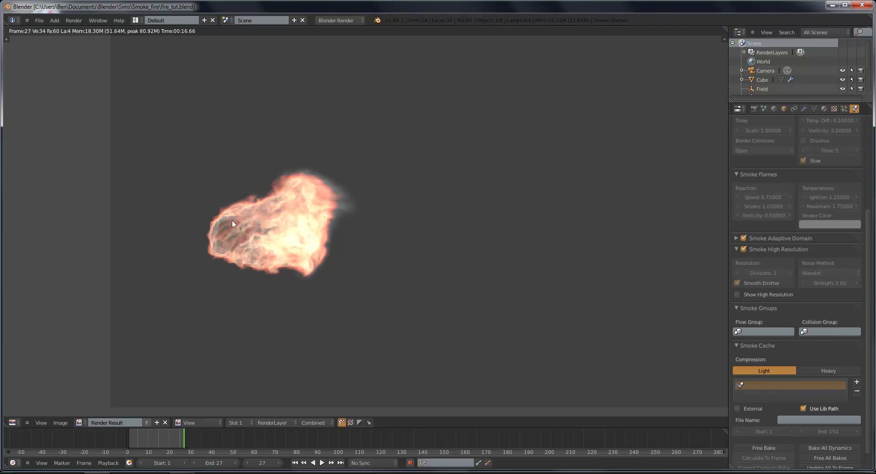
{"action": "scroll", "coordinate": [313, 285], "scroll_direction": "up", "scroll_amount": 1}
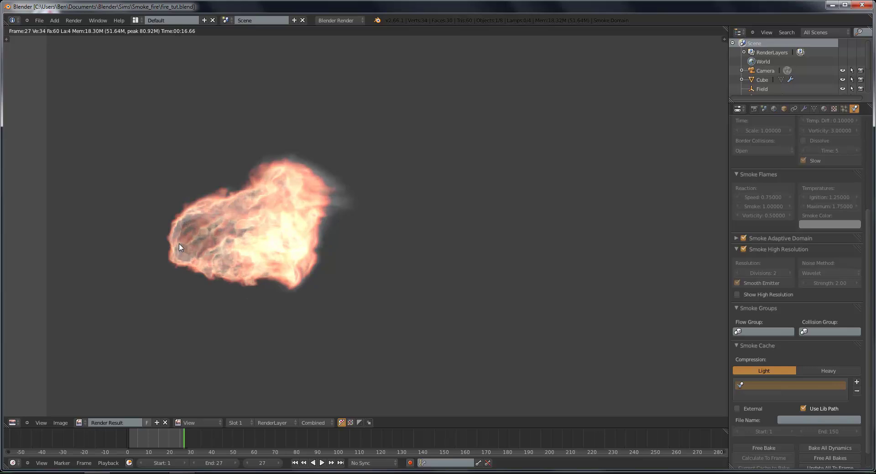
{"action": "scroll", "coordinate": [182, 249], "scroll_direction": "down", "scroll_amount": 2}
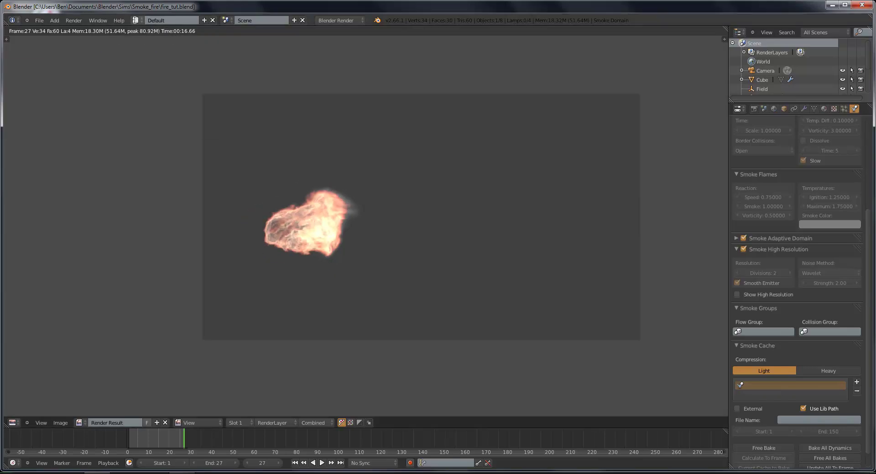
Step: Switch the screen layout from Default to Compositing
{"action": "left_click", "coordinate": [135, 20]}
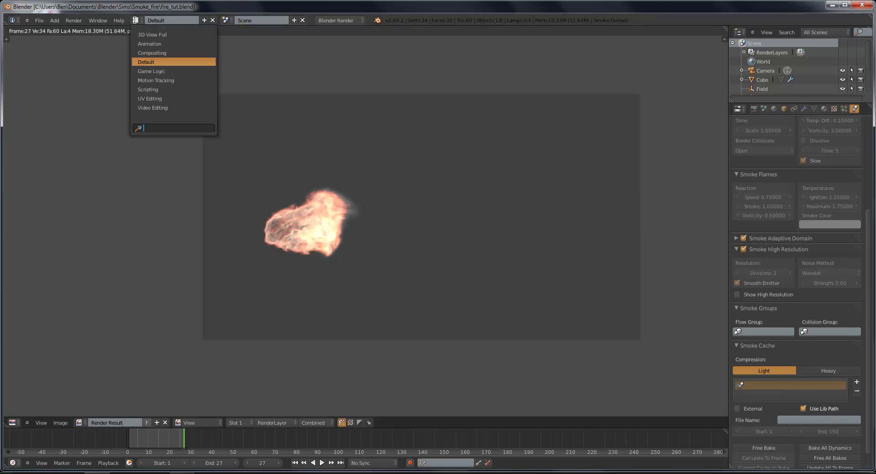
{"action": "left_click", "coordinate": [152, 53]}
{"action": "left_click", "coordinate": [136, 19]}
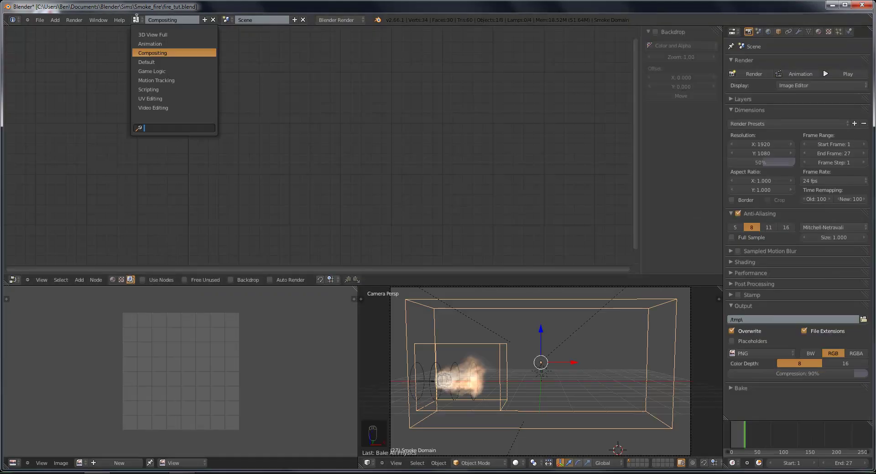
{"action": "left_click", "coordinate": [143, 54]}
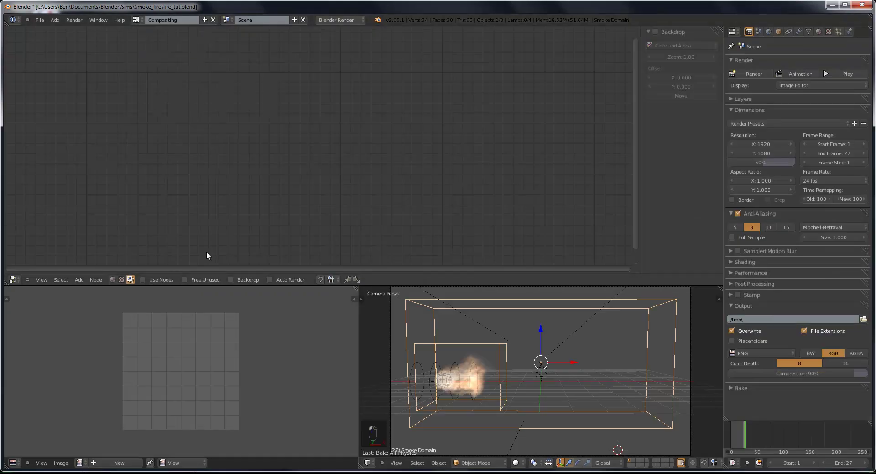
Step: Enable compositing nodes and spread the Render Layers and Composite nodes far apart
{"action": "left_click", "coordinate": [168, 281]}
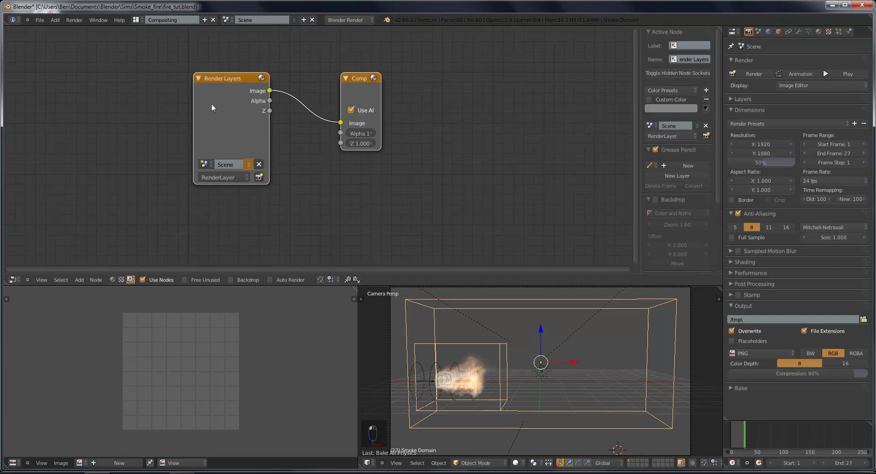
{"action": "left_click_drag", "start_coordinate": [212, 104], "coordinate": [58, 103]}
{"action": "left_click_drag", "start_coordinate": [344, 100], "coordinate": [596, 77]}
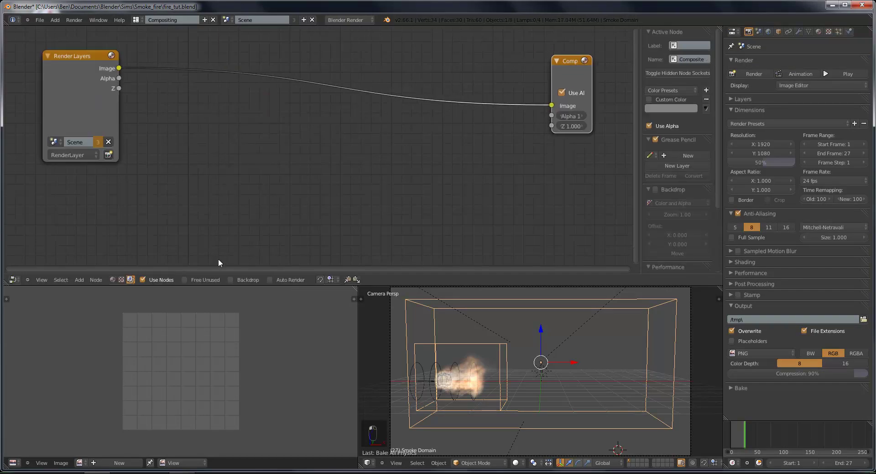
Step: Show the Render Result in the image editor and frame the fireball
{"action": "left_click", "coordinate": [79, 463]}
{"action": "left_click", "coordinate": [114, 366]}
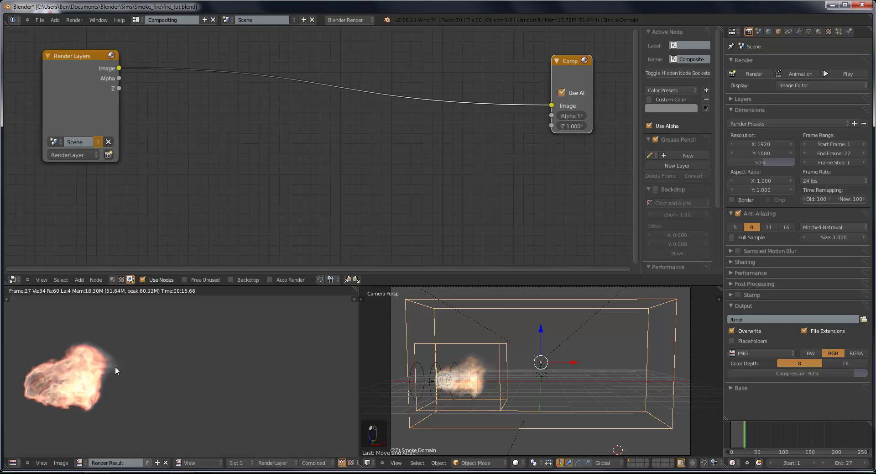
{"action": "middle_click_drag", "start_coordinate": [201, 351], "coordinate": [279, 347]}
{"action": "scroll", "coordinate": [278, 347], "scroll_direction": "down", "scroll_amount": 2}
{"action": "scroll", "coordinate": [278, 347], "scroll_direction": "up", "scroll_amount": 2}
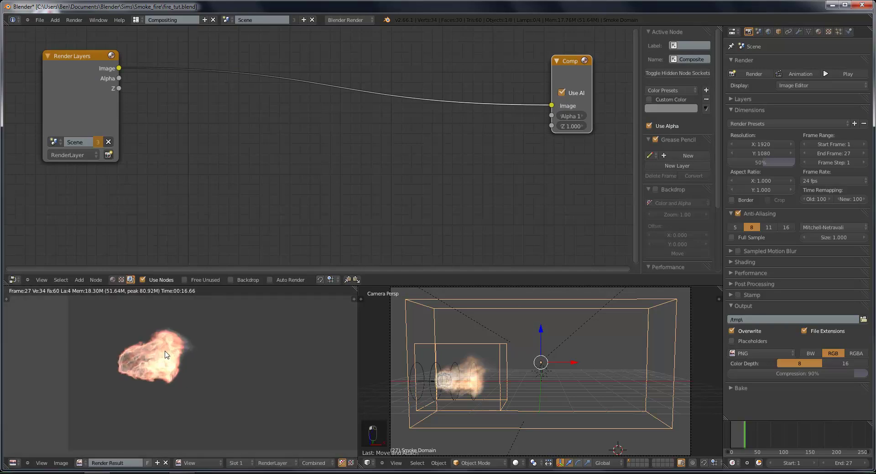
Step: Set the world's horizon color to black and render frame 27 again
{"action": "left_click", "coordinate": [769, 32]}
{"action": "left_click", "coordinate": [754, 184]}
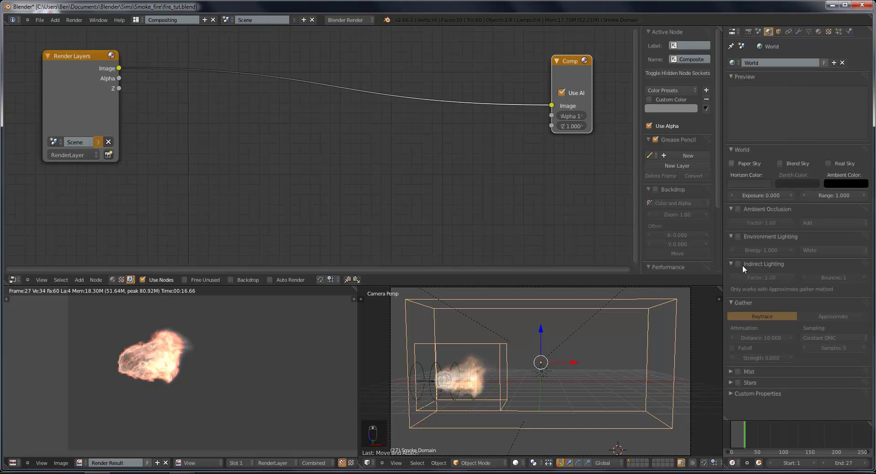
{"action": "left_click", "coordinate": [749, 183]}
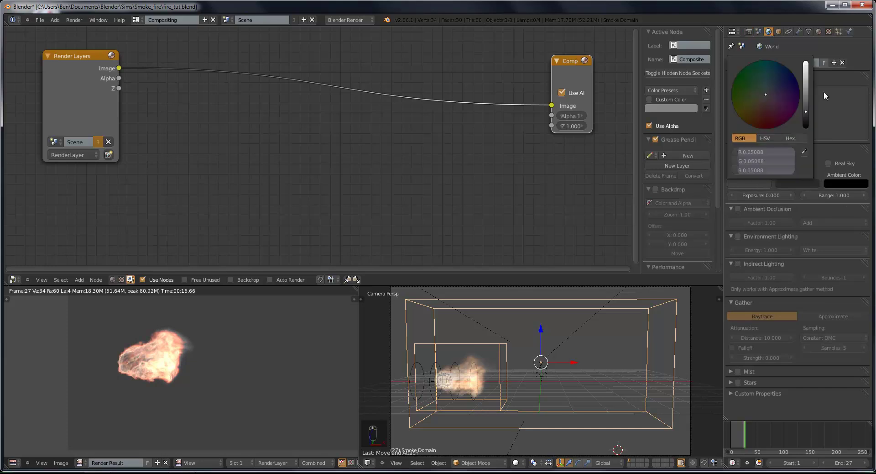
{"action": "left_click", "coordinate": [760, 183]}
{"action": "key", "text": "F12"}
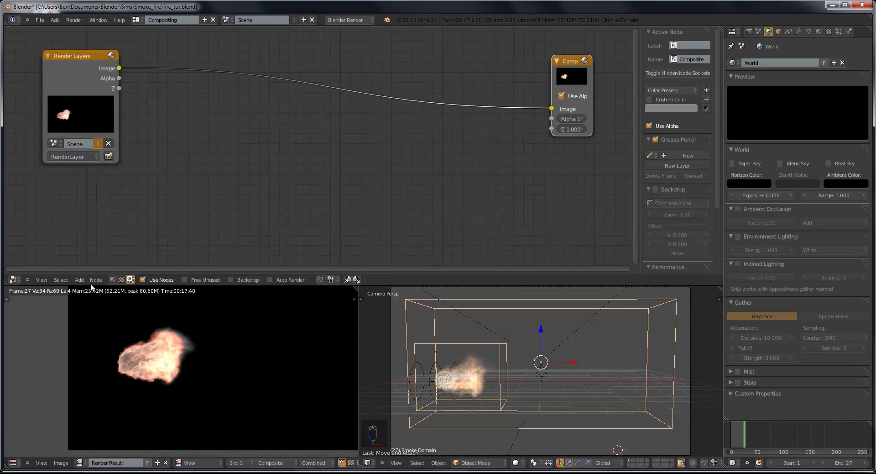
Step: Insert an RGB Curves node between Render Layers and Composite and raise its combined curve's midpoint to about X 0.517, Y 0.561
{"action": "left_click_drag", "start_coordinate": [59, 56], "coordinate": [33, 59]}
{"action": "key", "text": "shift+a"}
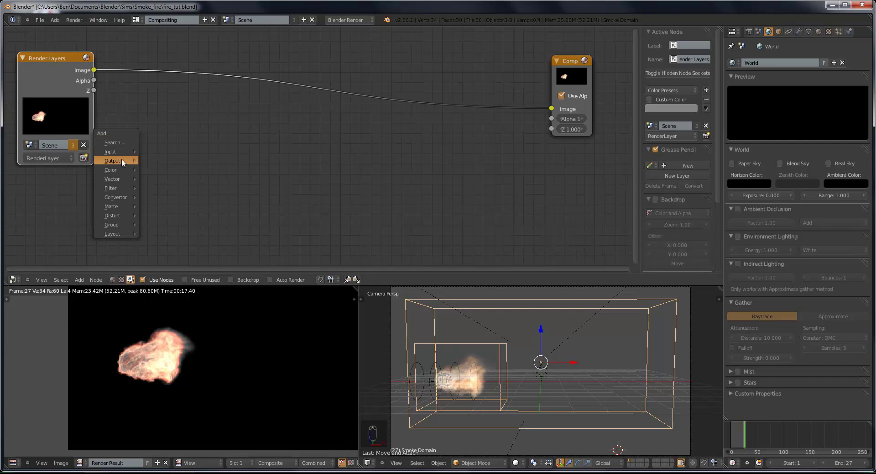
{"action": "mouse_move", "coordinate": [130, 170]}
{"action": "left_click", "coordinate": [191, 171]}
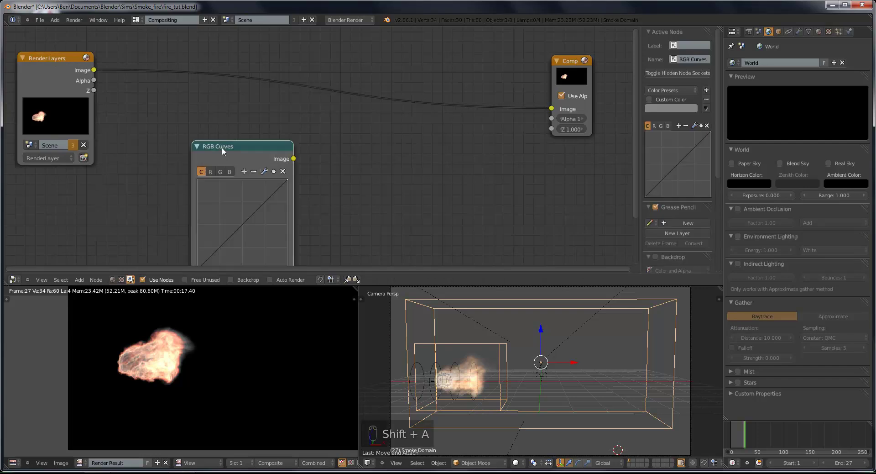
{"action": "left_click", "coordinate": [170, 34]}
{"action": "left_click_drag", "start_coordinate": [192, 112], "coordinate": [192, 108]}
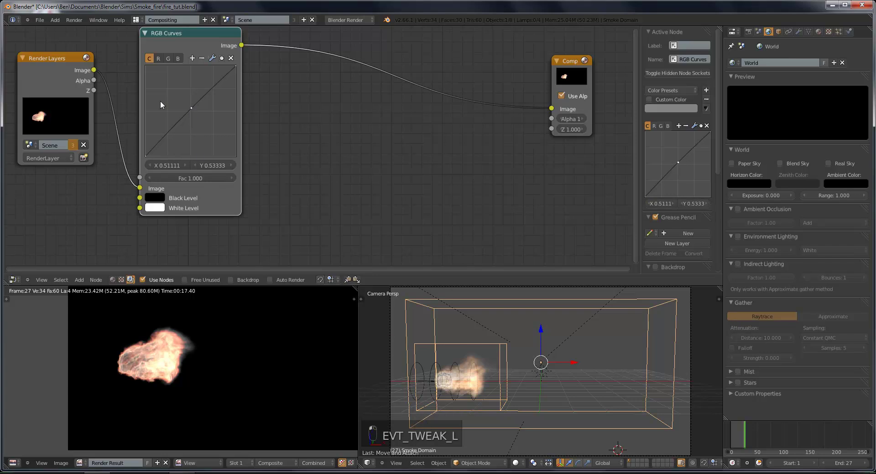
{"action": "left_click_drag", "start_coordinate": [191, 107], "coordinate": [191, 105]}
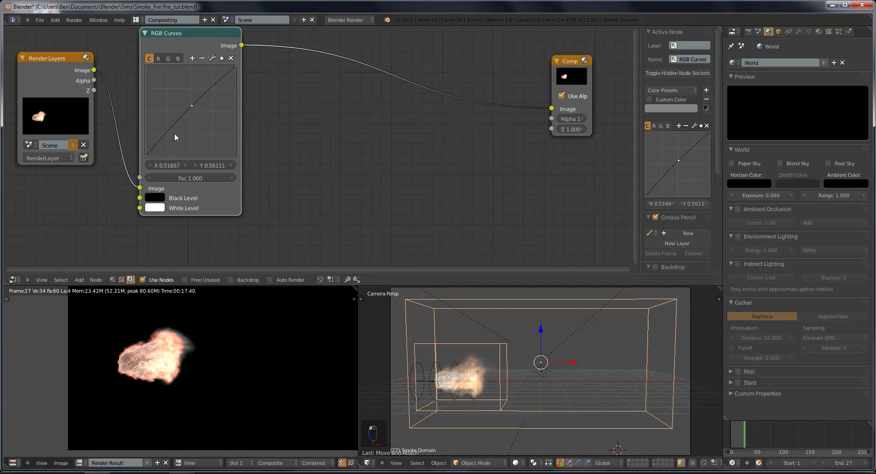
Step: Review the RGB Curves node's separate red, green and blue curves and return to the combined curve
{"action": "left_click", "coordinate": [160, 58]}
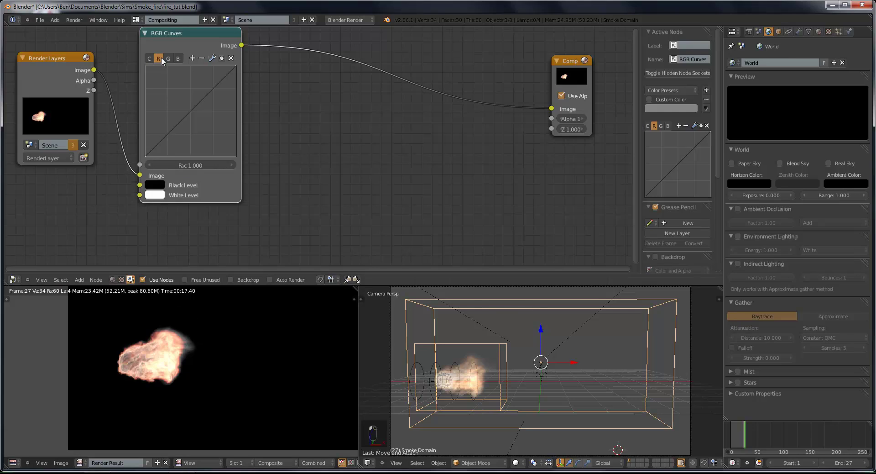
{"action": "left_click", "coordinate": [171, 60]}
{"action": "left_click", "coordinate": [175, 60]}
{"action": "left_click", "coordinate": [170, 58]}
{"action": "left_click", "coordinate": [162, 58]}
{"action": "left_click", "coordinate": [168, 58]}
{"action": "left_click", "coordinate": [178, 58]}
{"action": "left_click", "coordinate": [149, 60]}
{"action": "left_click", "coordinate": [193, 105]}
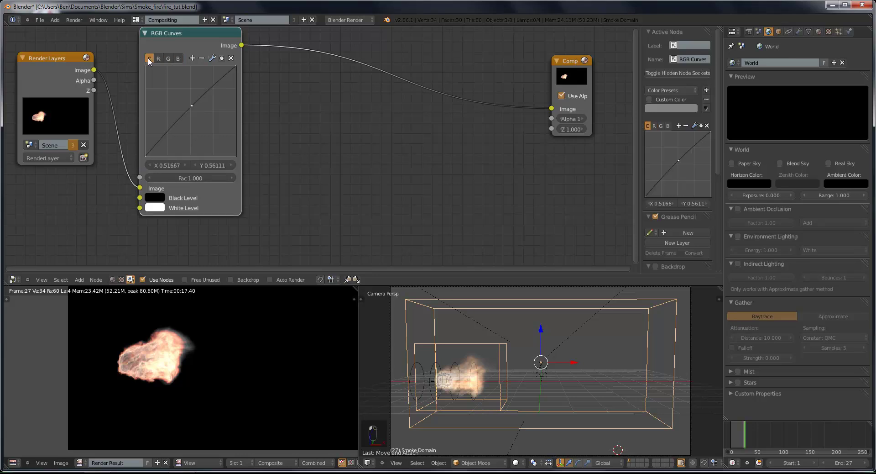
Step: Insert a Glare filter node on the link between the RGB Curves and Composite nodes
{"action": "key", "text": "shift+a"}
{"action": "mouse_move", "coordinate": [338, 148]}
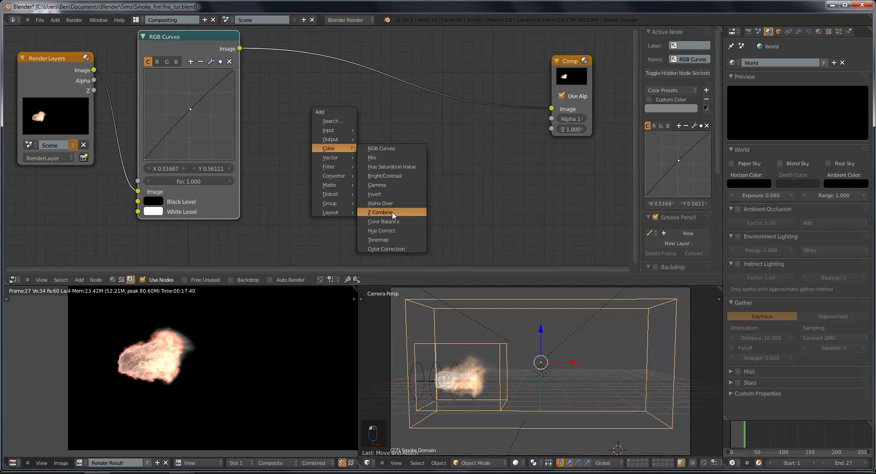
{"action": "mouse_move", "coordinate": [341, 166]}
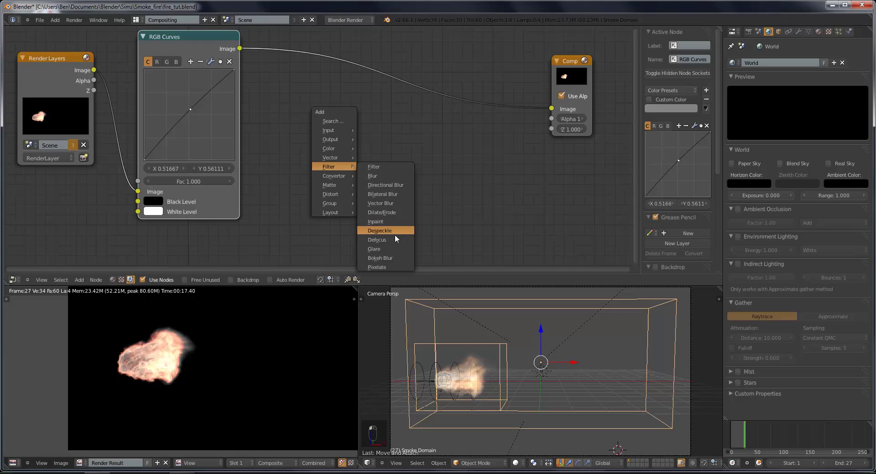
{"action": "left_click", "coordinate": [395, 248]}
{"action": "left_click", "coordinate": [380, 67]}
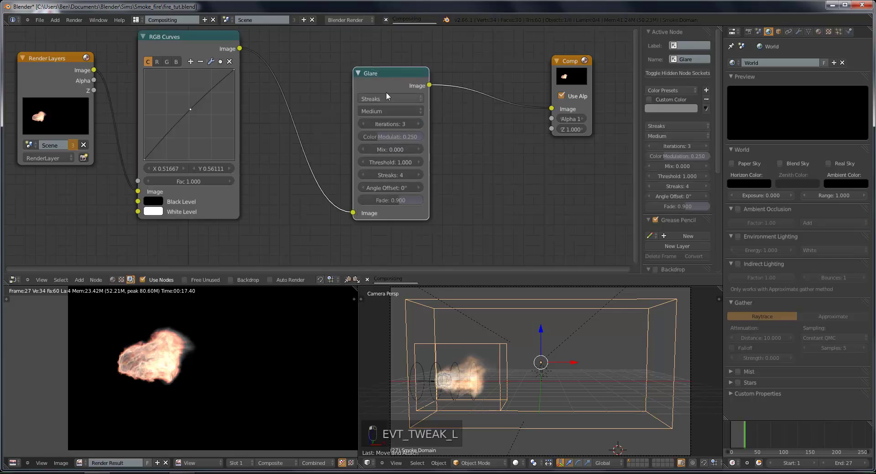
Step: Change the Glare node's type to Fog Glow and set its threshold to 0.2
{"action": "left_click", "coordinate": [387, 96]}
{"action": "left_click", "coordinate": [390, 67]}
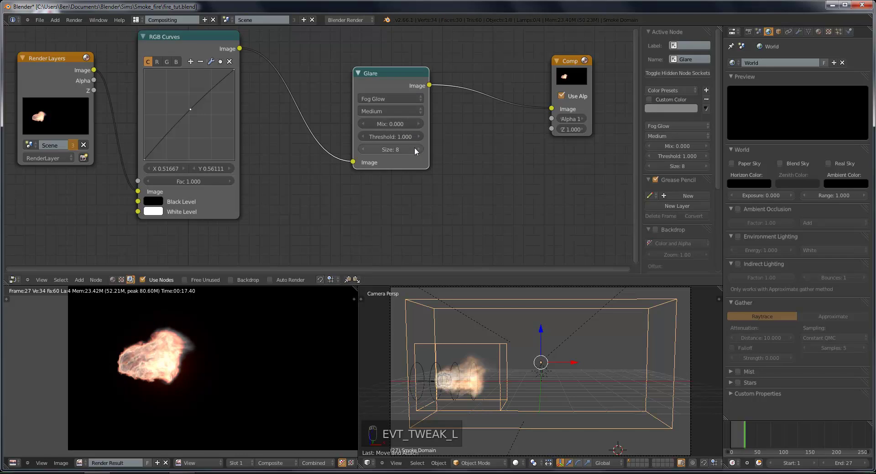
{"action": "left_click", "coordinate": [387, 136]}
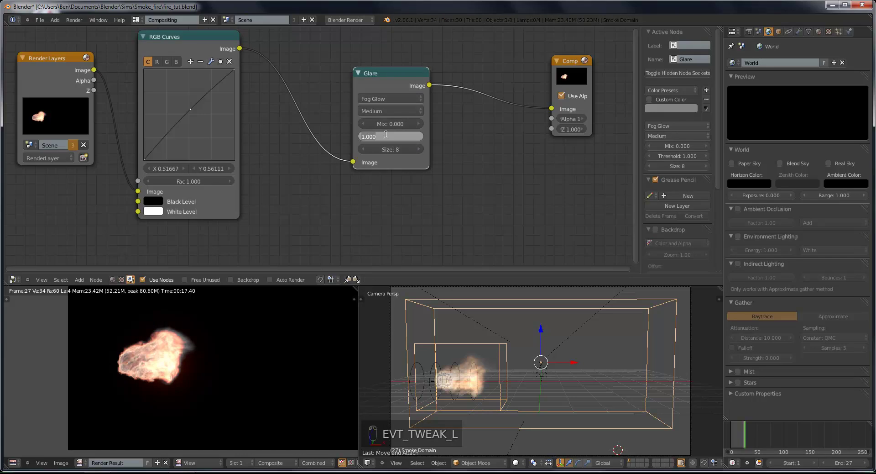
{"action": "type", "text": "0.2"}
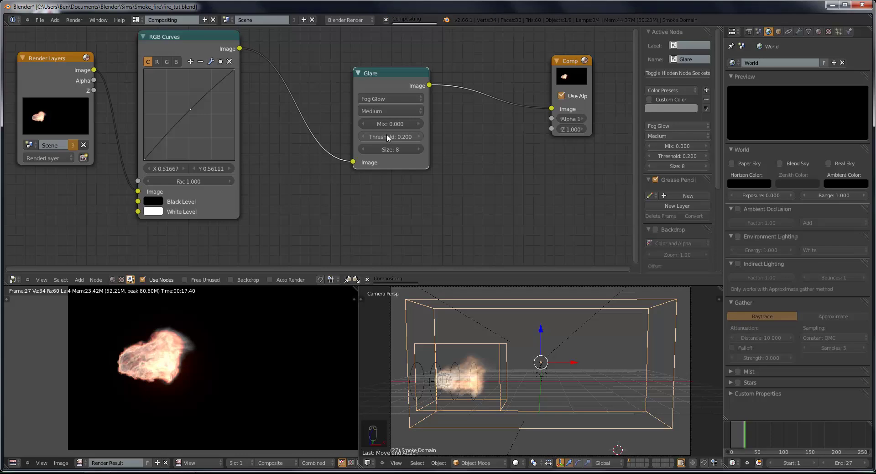
{"action": "key", "text": "Return"}
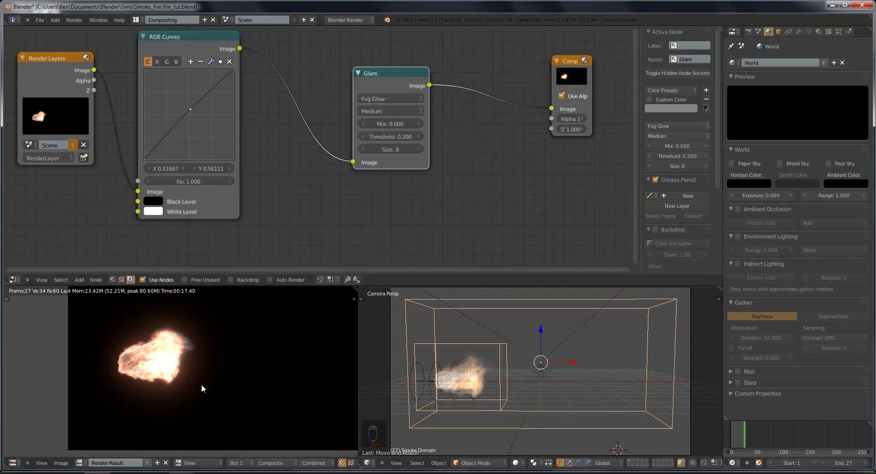
{"action": "scroll", "coordinate": [218, 365], "scroll_direction": "up", "scroll_amount": 3}
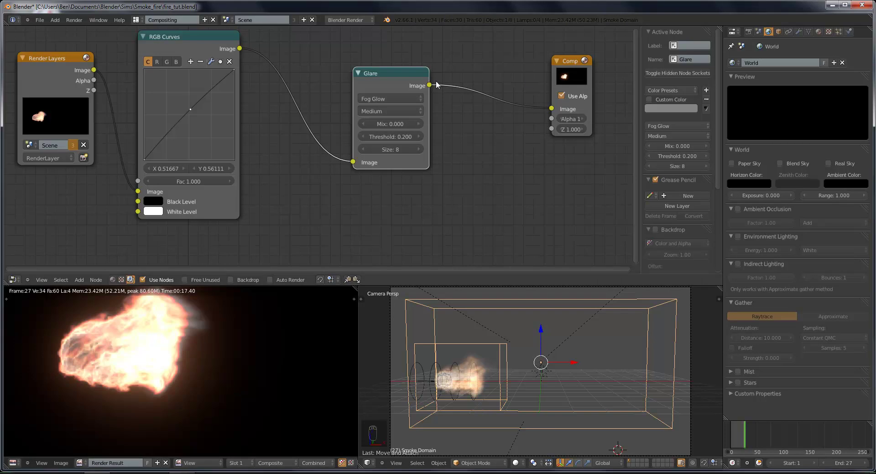
Step: Try a Glare threshold of 0 and return the threshold to 0.2
{"action": "left_click_drag", "start_coordinate": [375, 137], "coordinate": [199, 137]}
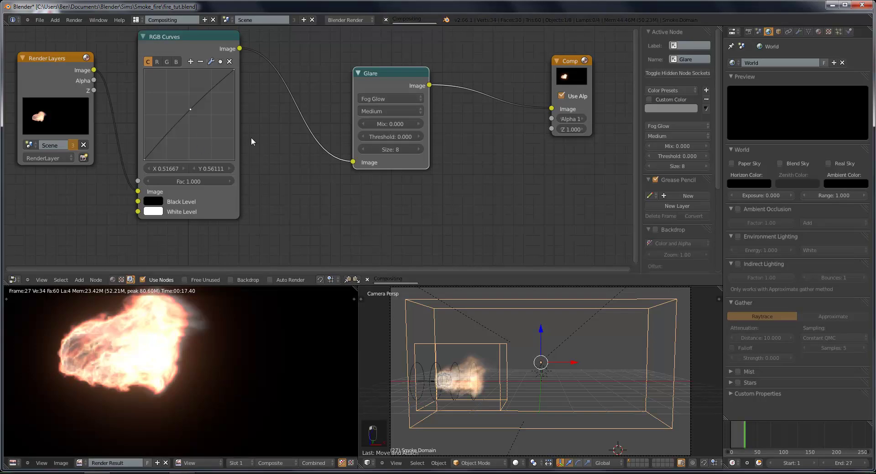
{"action": "left_click", "coordinate": [391, 137]}
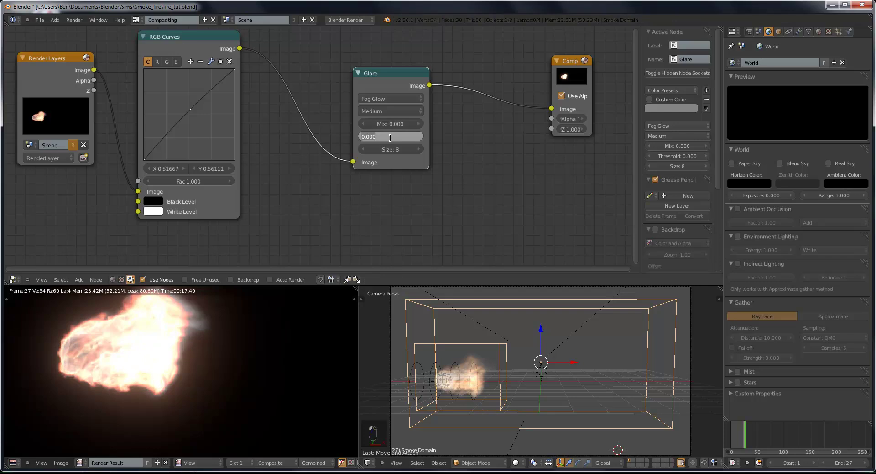
{"action": "type", "text": "0.2"}
{"action": "key", "text": "Return"}
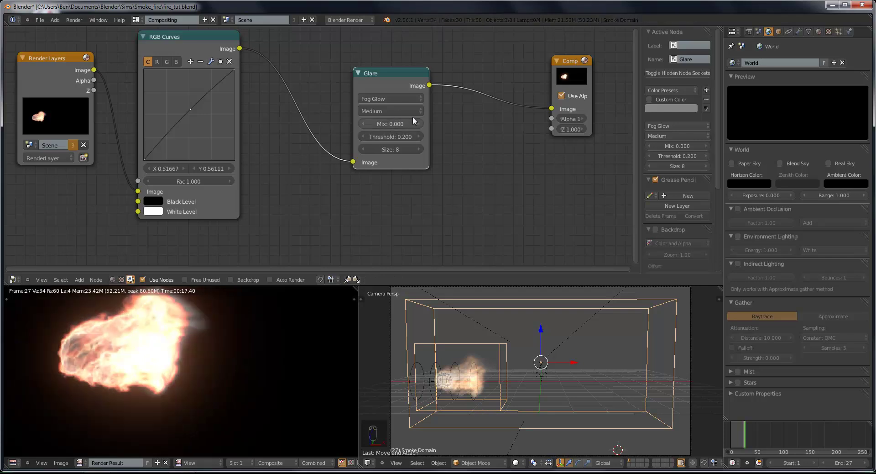
Step: Raise the Glare node's mix to 0.1 and on to 0.2
{"action": "left_click", "coordinate": [397, 123]}
{"action": "type", "text": "0.1"}
{"action": "key", "text": "Return"}
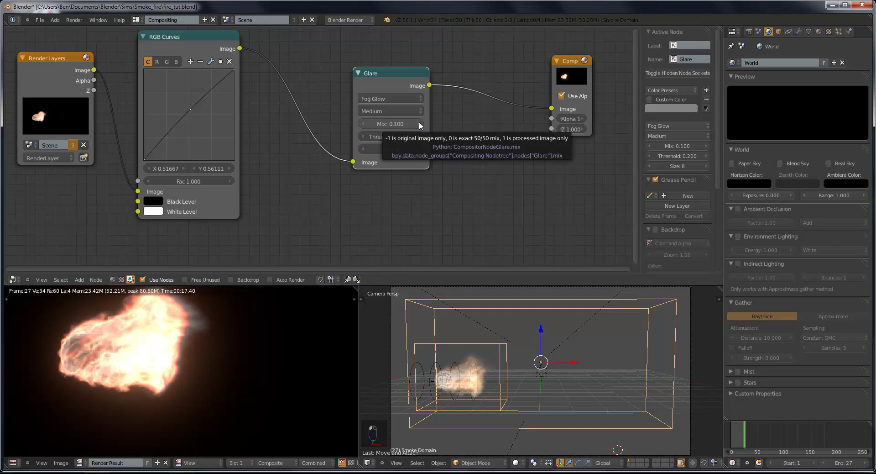
{"action": "left_click", "coordinate": [419, 122]}
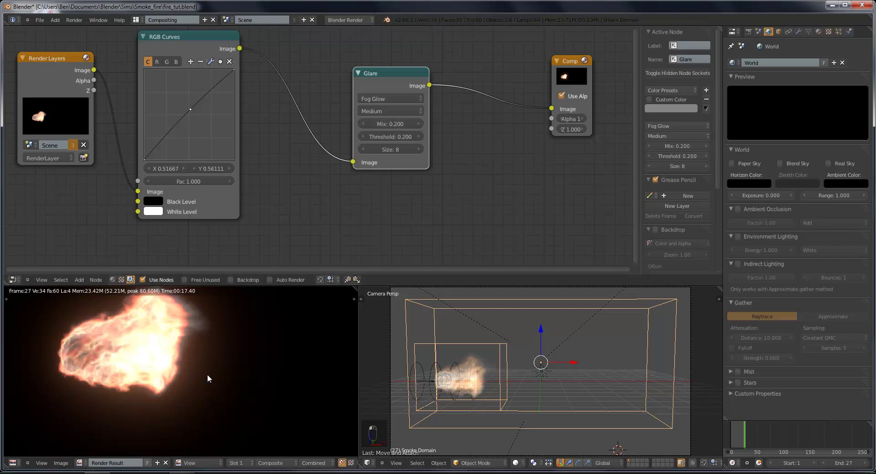
{"action": "scroll", "coordinate": [207, 370], "scroll_direction": "down", "scroll_amount": 2}
{"action": "scroll", "coordinate": [208, 367], "scroll_direction": "up", "scroll_amount": 1}
Step: Compare Glare sizes 7 and 6 on the rendered fireball, keeping the size at 6
{"action": "left_click", "coordinate": [363, 150]}
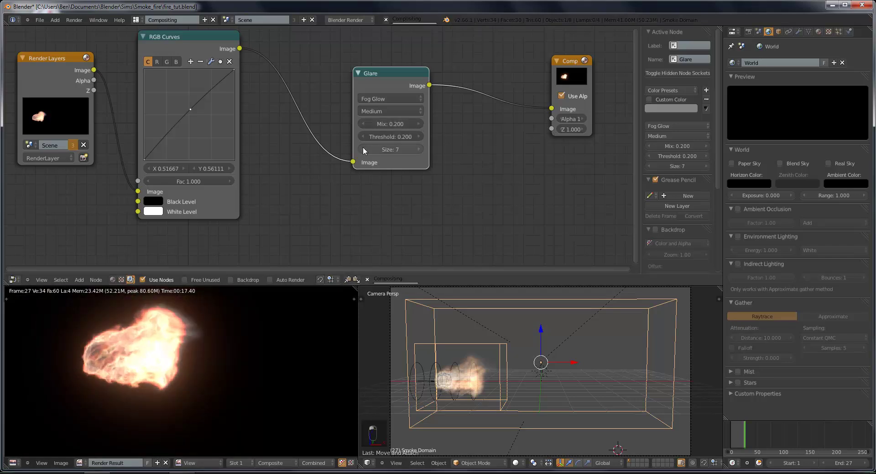
{"action": "left_click", "coordinate": [362, 149]}
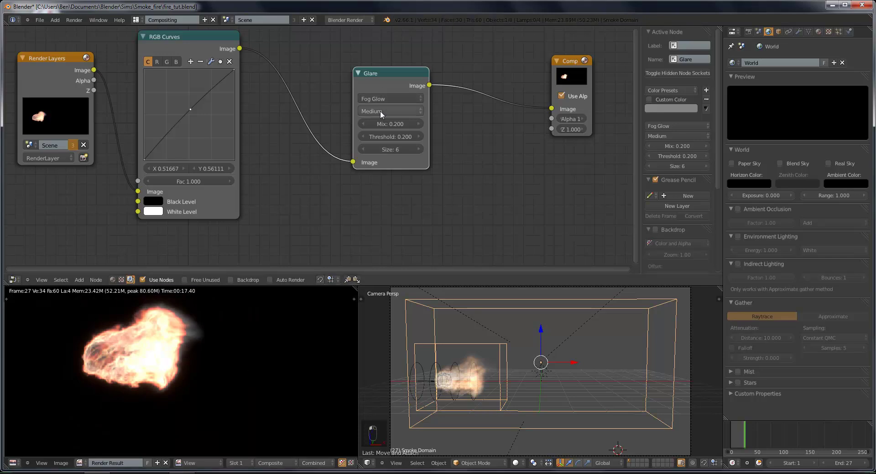
{"action": "left_click", "coordinate": [419, 150]}
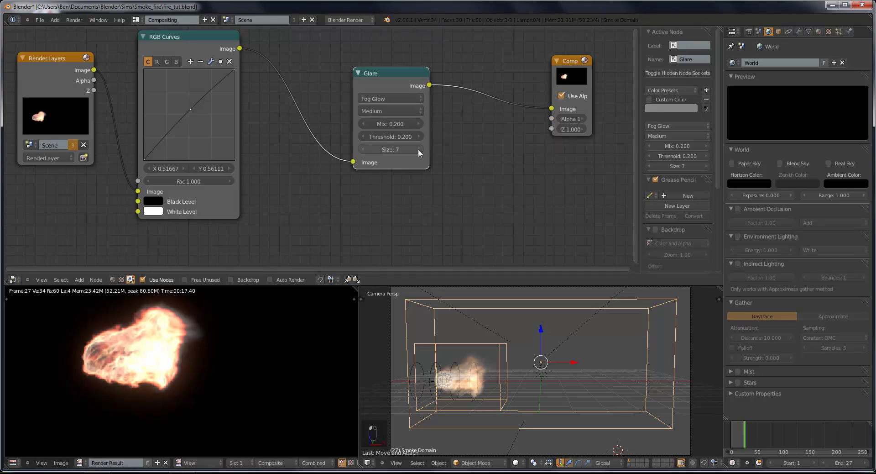
{"action": "left_click", "coordinate": [363, 150]}
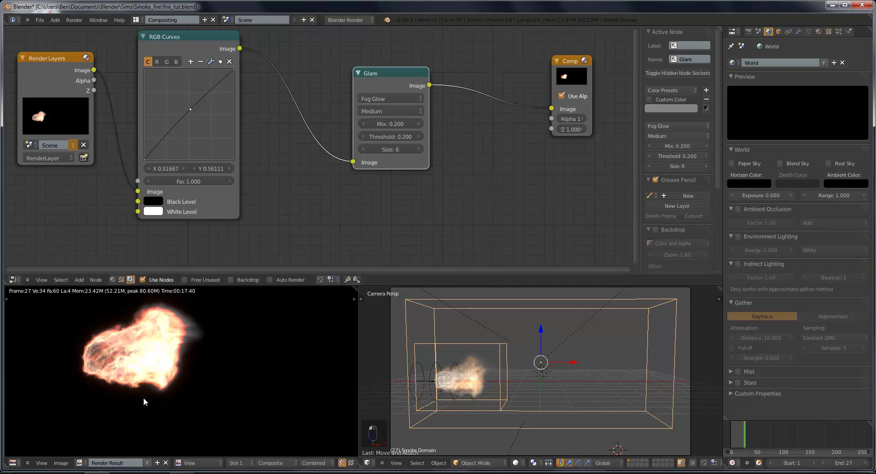
{"action": "scroll", "coordinate": [121, 347], "scroll_direction": "down", "scroll_amount": 1}
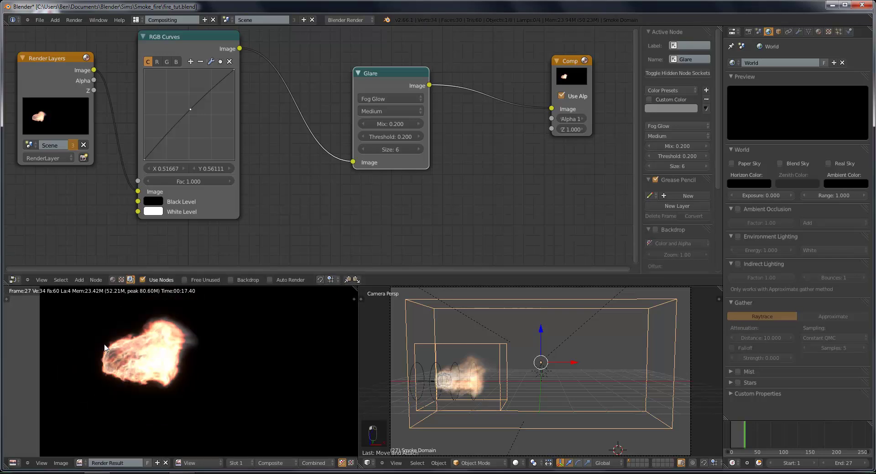
{"action": "scroll", "coordinate": [162, 359], "scroll_direction": "up", "scroll_amount": 3}
{"action": "scroll", "coordinate": [163, 359], "scroll_direction": "down", "scroll_amount": 1}
{"action": "scroll", "coordinate": [164, 359], "scroll_direction": "down", "scroll_amount": 3}
Step: Save over fire_tut.blend and render frame 27 into Slot 2
{"action": "key", "text": "ctrl+s"}
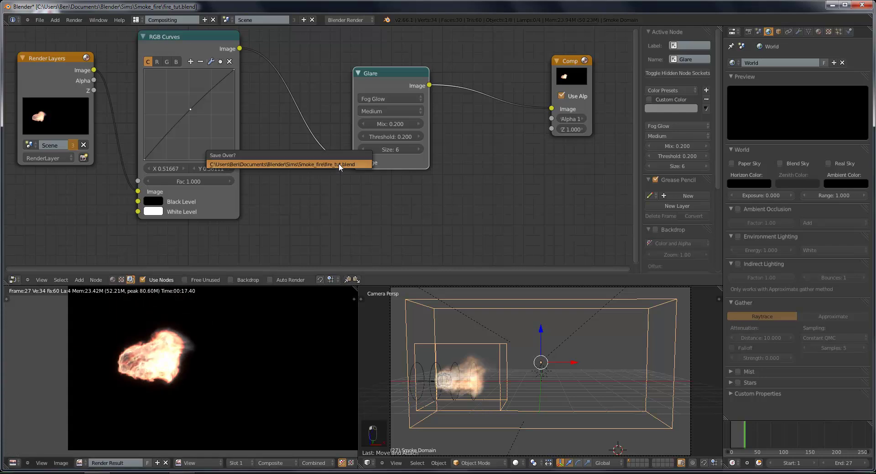
{"action": "left_click", "coordinate": [339, 163]}
{"action": "left_click", "coordinate": [248, 463]}
{"action": "left_click", "coordinate": [242, 440]}
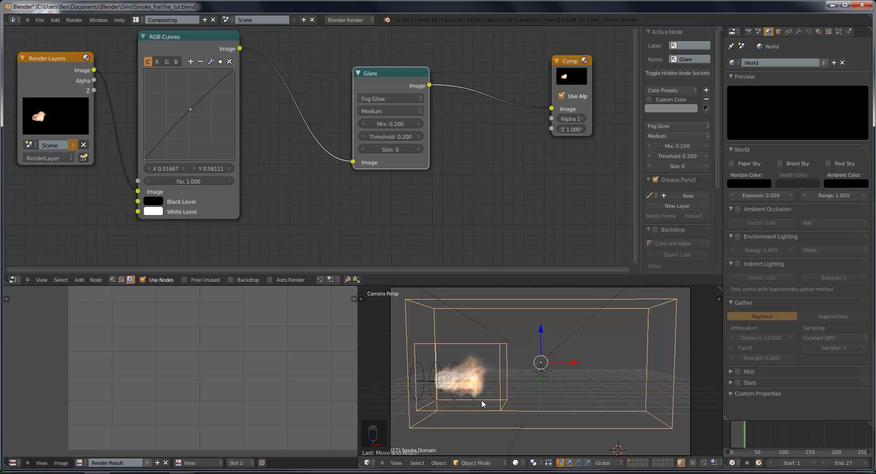
{"action": "key", "text": "F12"}
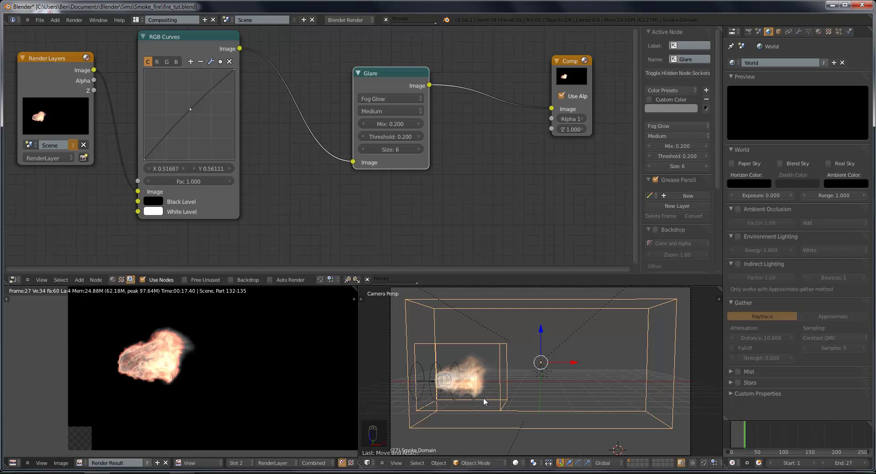
Step: Compare the fireball before and after compositing by alternating the render result between RenderLayer and Composite, ending on Composite
{"action": "left_click", "coordinate": [273, 462]}
{"action": "left_click", "coordinate": [284, 444]}
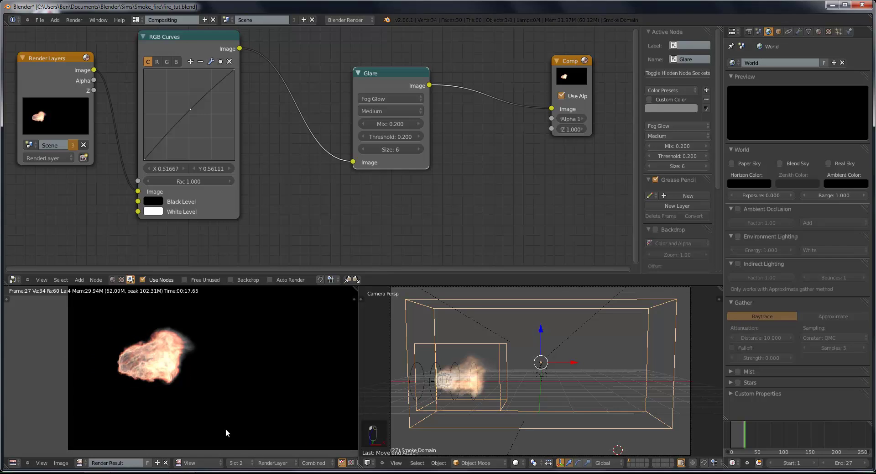
{"action": "scroll", "coordinate": [206, 380], "scroll_direction": "up", "scroll_amount": 2}
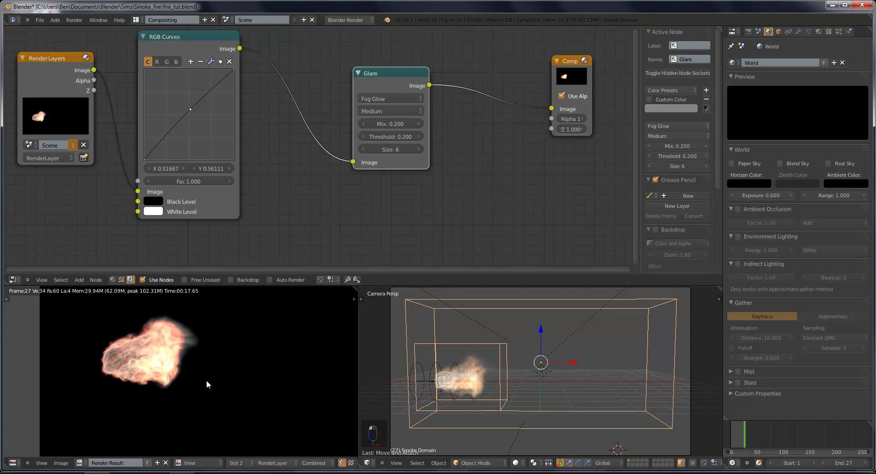
{"action": "left_click", "coordinate": [287, 462]}
{"action": "left_click", "coordinate": [288, 453]}
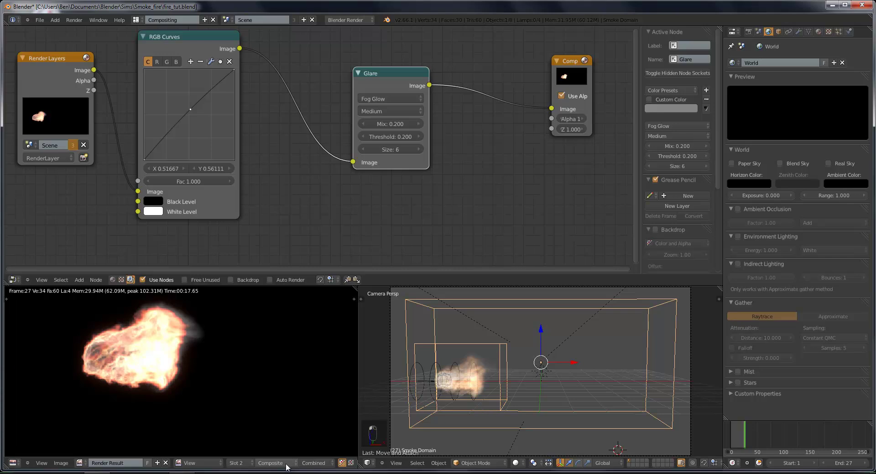
{"action": "left_click", "coordinate": [287, 462]}
{"action": "left_click", "coordinate": [281, 443]}
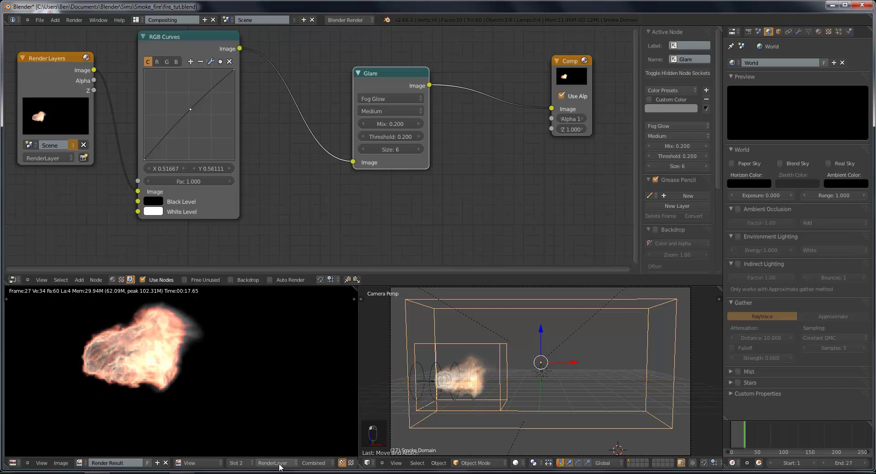
{"action": "left_click", "coordinate": [281, 460]}
{"action": "left_click", "coordinate": [280, 453]}
{"action": "left_click", "coordinate": [280, 461]}
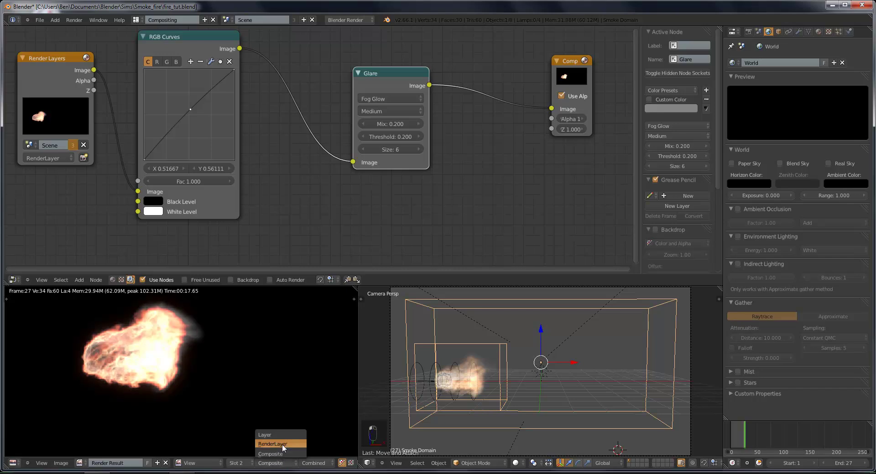
{"action": "left_click", "coordinate": [282, 444]}
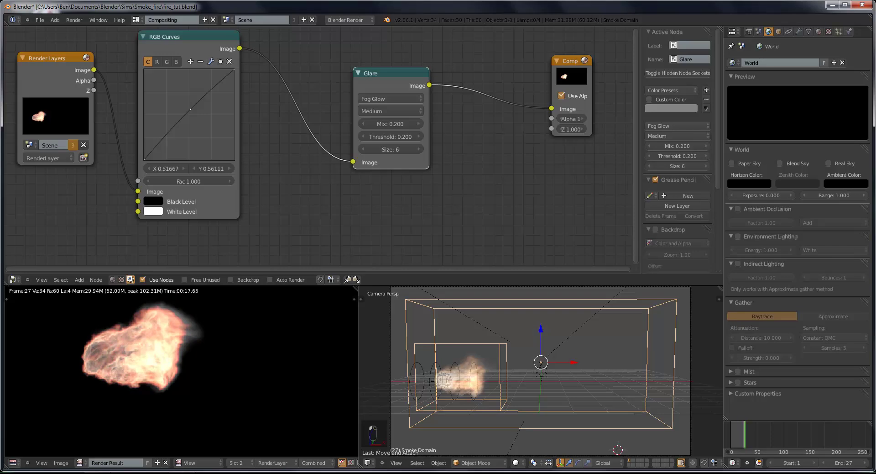
{"action": "left_click", "coordinate": [286, 463]}
{"action": "left_click", "coordinate": [290, 452]}
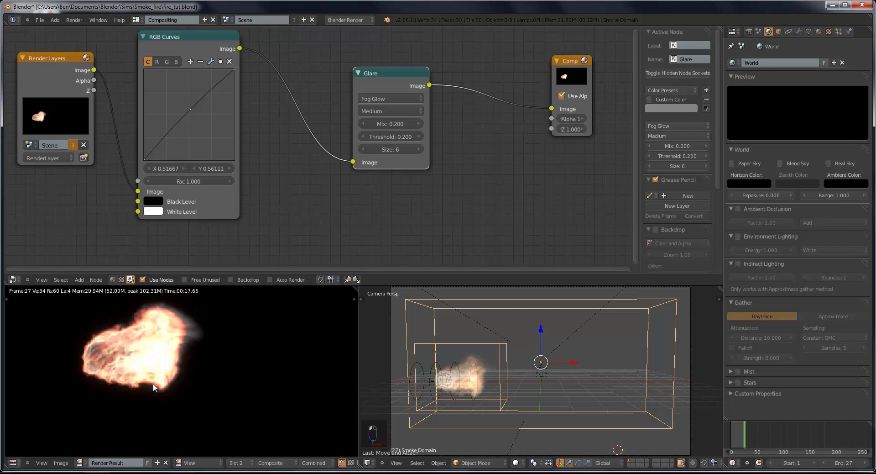
{"action": "left_click", "coordinate": [274, 462]}
{"action": "left_click", "coordinate": [272, 443]}
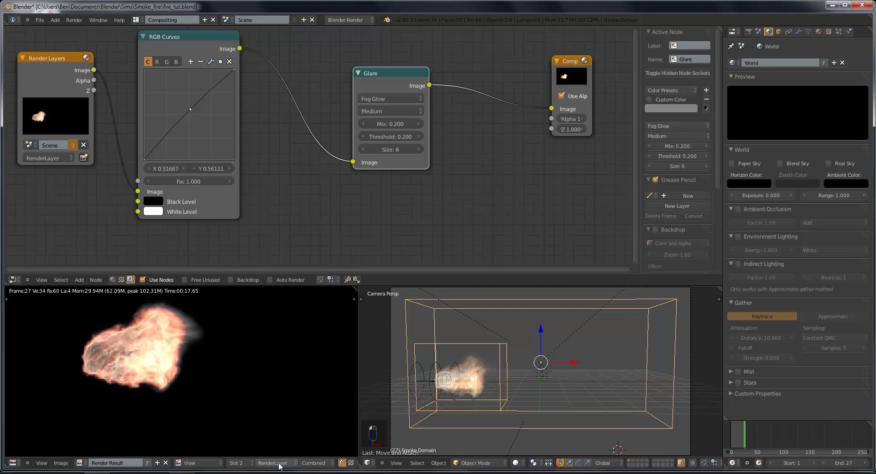
{"action": "left_click", "coordinate": [278, 462]}
{"action": "left_click", "coordinate": [280, 454]}
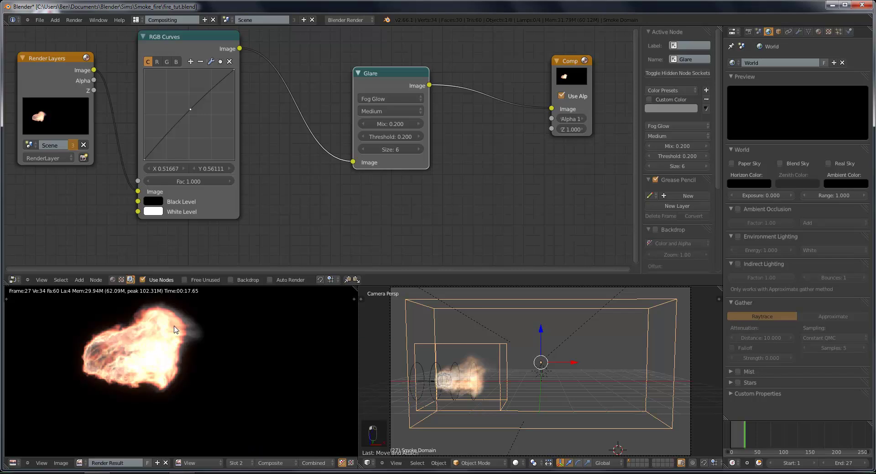
Step: Lower the RGB Curves node's combined curve midpoint to about X 0.511, Y 0.528
{"action": "scroll", "coordinate": [125, 407], "scroll_direction": "down", "scroll_amount": 3}
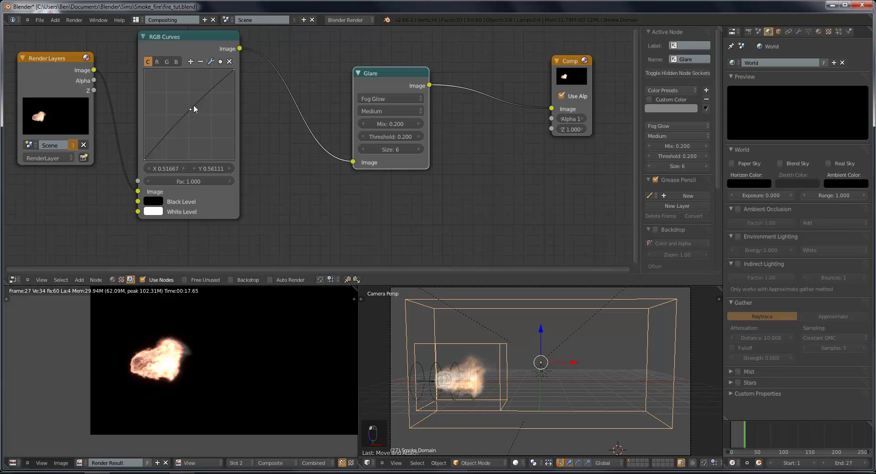
{"action": "left_click_drag", "start_coordinate": [192, 109], "coordinate": [191, 111]}
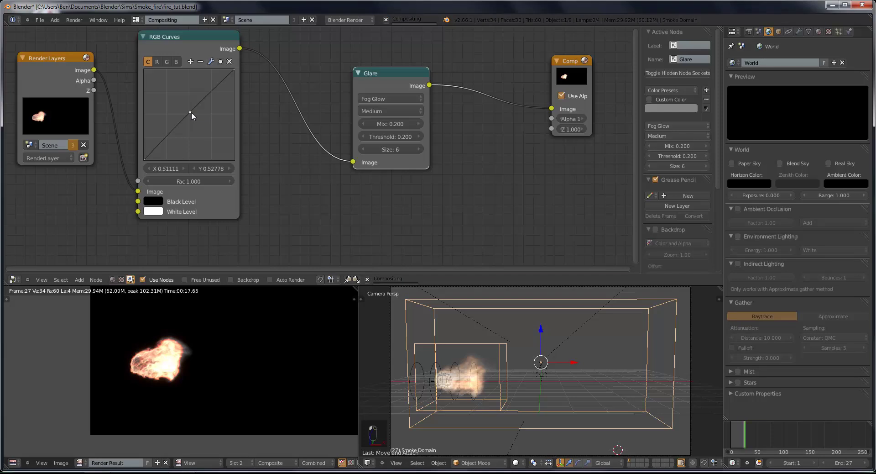
{"action": "scroll", "coordinate": [131, 311], "scroll_direction": "up", "scroll_amount": 2}
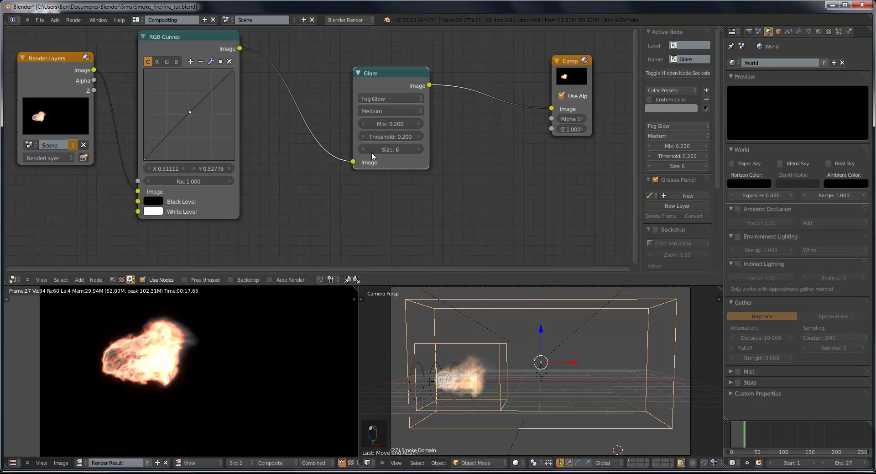
Step: Raise the Glare node's mix to 0.4 and save over the existing blend file
{"action": "left_click", "coordinate": [420, 124]}
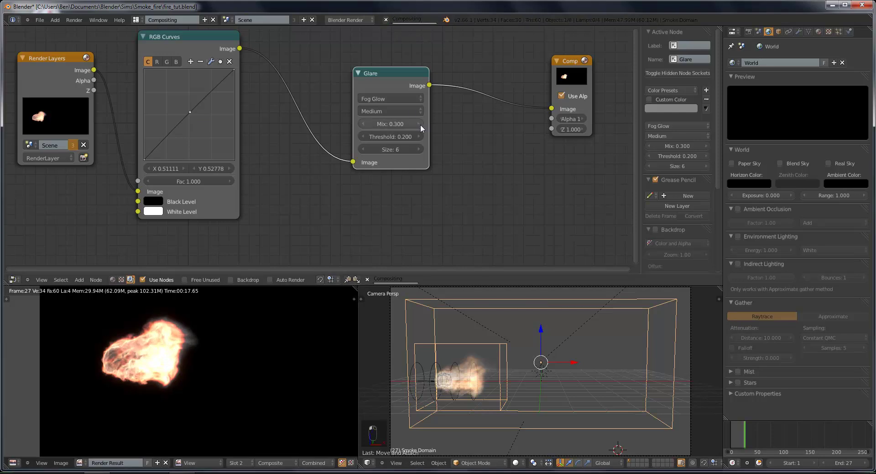
{"action": "left_click", "coordinate": [420, 125]}
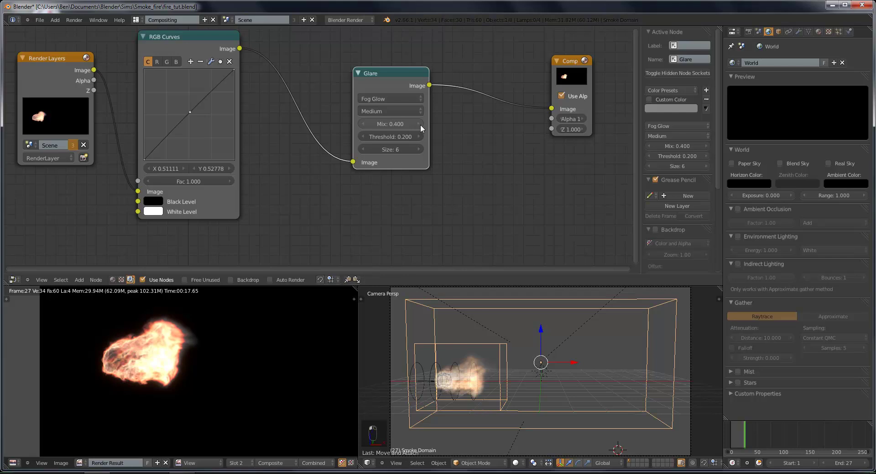
{"action": "scroll", "coordinate": [207, 330], "scroll_direction": "down", "scroll_amount": 2}
{"action": "key", "text": "ctrl+s"}
{"action": "left_click", "coordinate": [203, 330]}
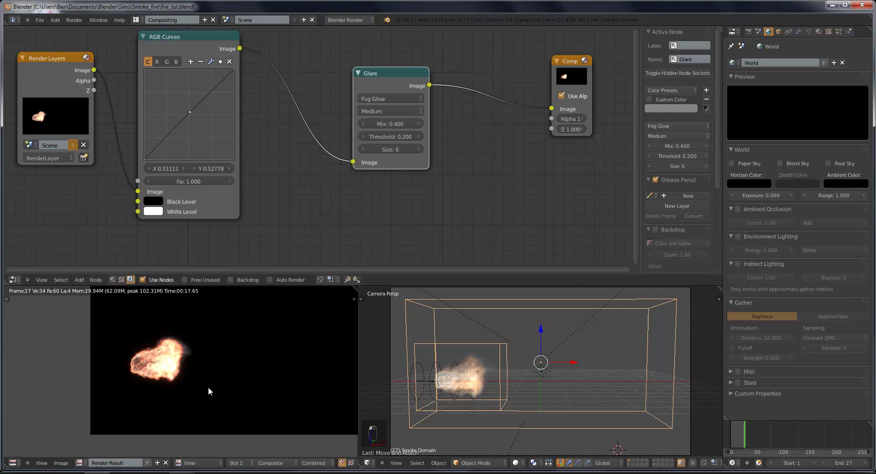
Step: Examine the composited fireball up close and from farther out in the render result
{"action": "middle_click_drag", "start_coordinate": [151, 363], "coordinate": [206, 357]}
{"action": "scroll", "coordinate": [207, 357], "scroll_direction": "up", "scroll_amount": 5}
{"action": "scroll", "coordinate": [161, 386], "scroll_direction": "up", "scroll_amount": 1}
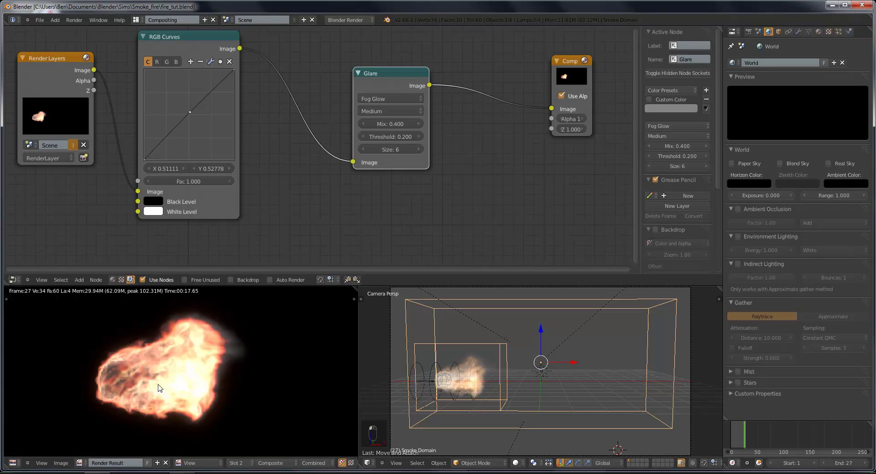
{"action": "scroll", "coordinate": [159, 386], "scroll_direction": "down", "scroll_amount": 3}
{"action": "scroll", "coordinate": [159, 386], "scroll_direction": "up", "scroll_amount": 3}
{"action": "scroll", "coordinate": [237, 376], "scroll_direction": "down", "scroll_amount": 2}
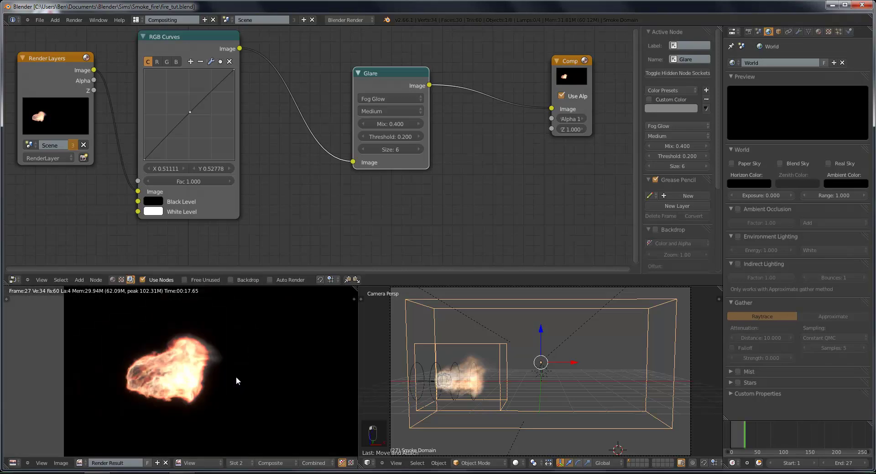
{"action": "middle_click_drag", "start_coordinate": [235, 360], "coordinate": [208, 345]}
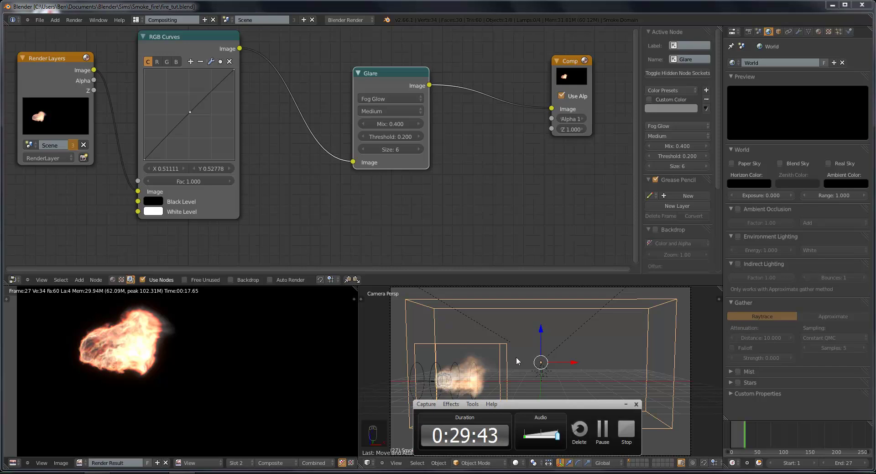
{"action": "key", "text": "Home"}
{"action": "middle_click_drag", "start_coordinate": [481, 340], "coordinate": [579, 409]}
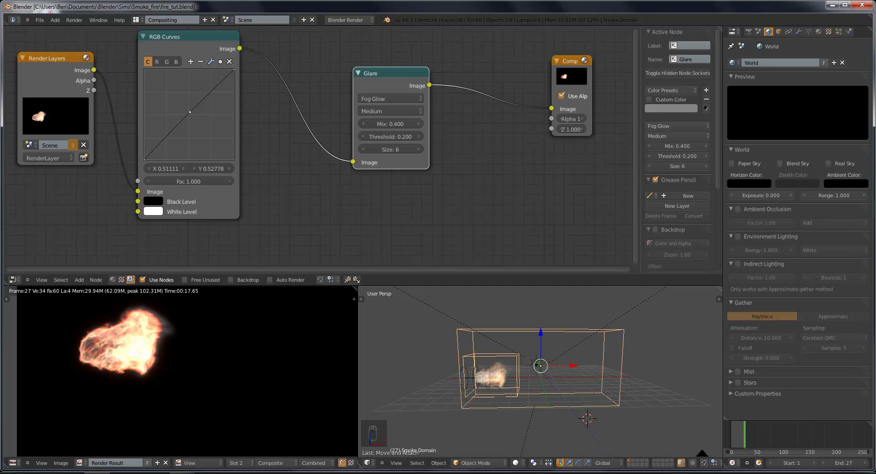
{"action": "left_click", "coordinate": [181, 445]}
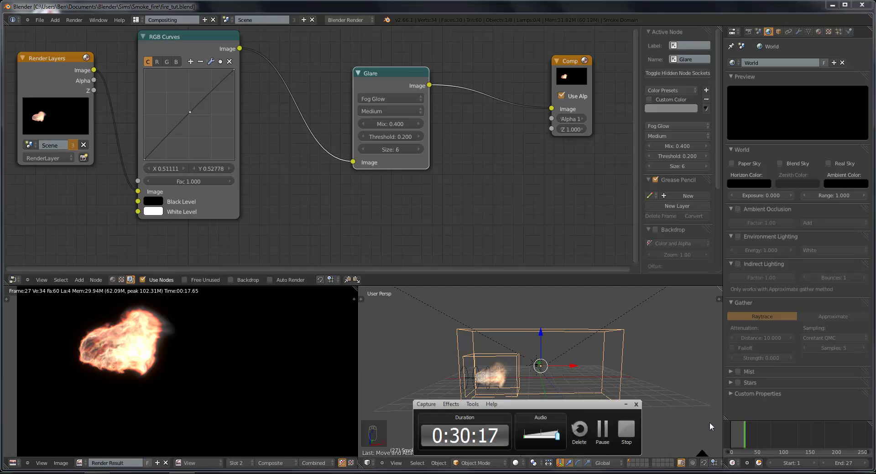